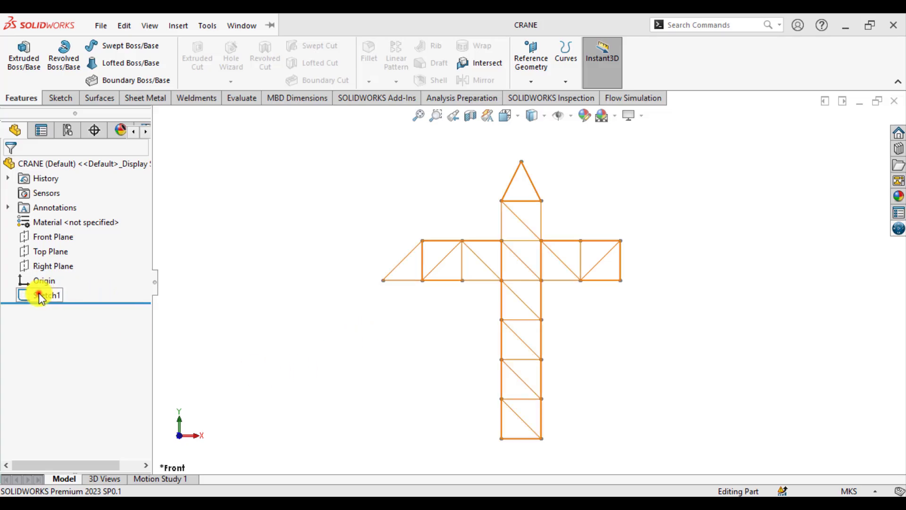
Start a weldment Structural Member for the crane skeleton sketch with the iso pipe profile, size 33.7 x 4.0
{"action": "left_click", "coordinate": [40, 295]}
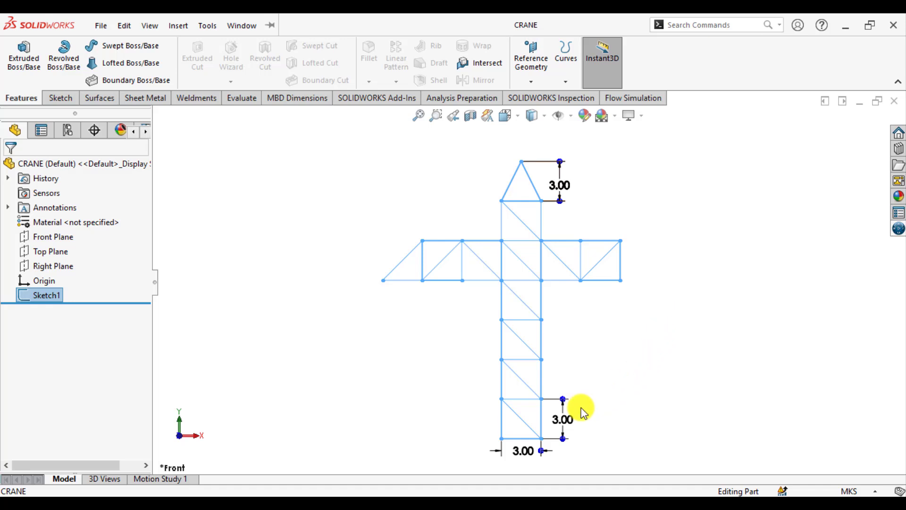
{"action": "left_click", "coordinate": [394, 365]}
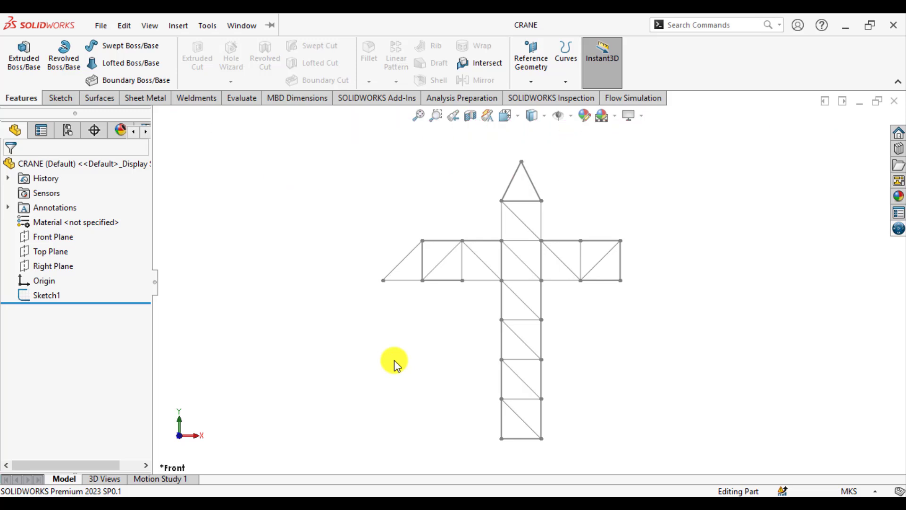
{"action": "left_click", "coordinate": [198, 101]}
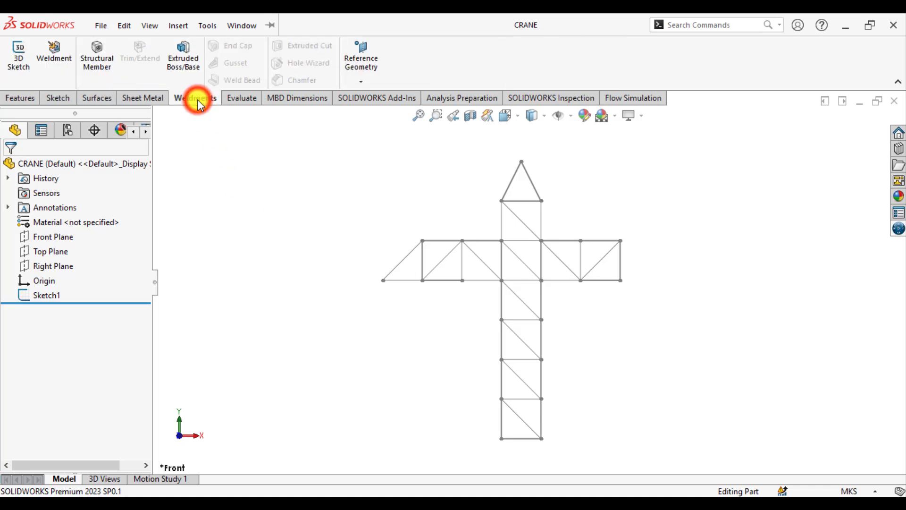
{"action": "left_click", "coordinate": [94, 53]}
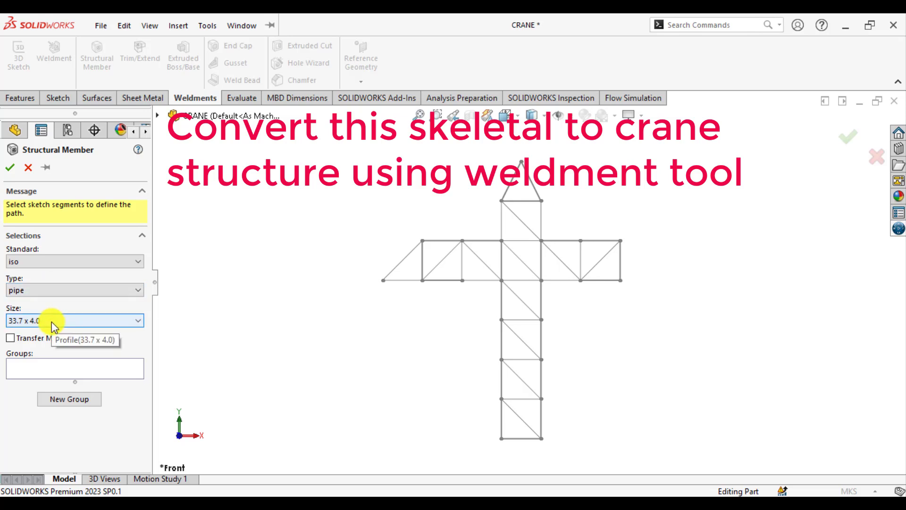
{"action": "left_click", "coordinate": [53, 368]}
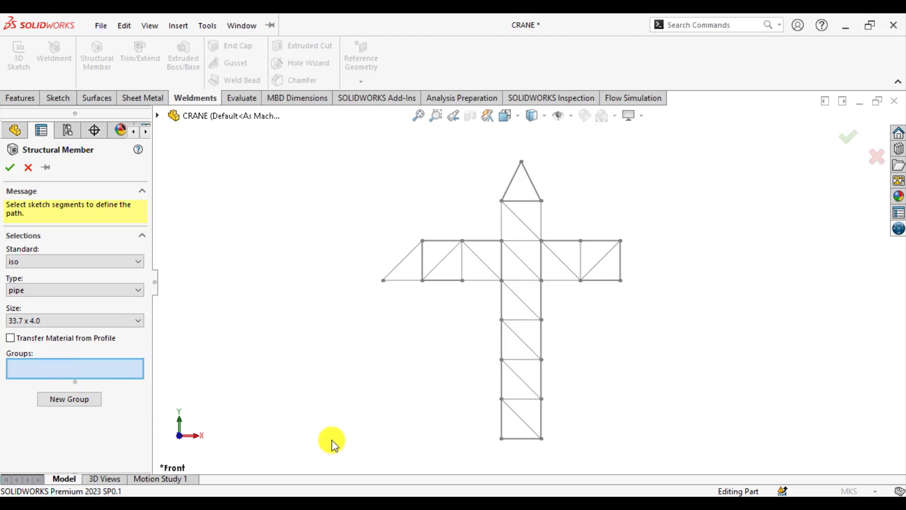
Add the mast's four diagonals below the arms and the three horizontals between them to the first member group as one zigzag path
{"action": "left_click", "coordinate": [524, 421]}
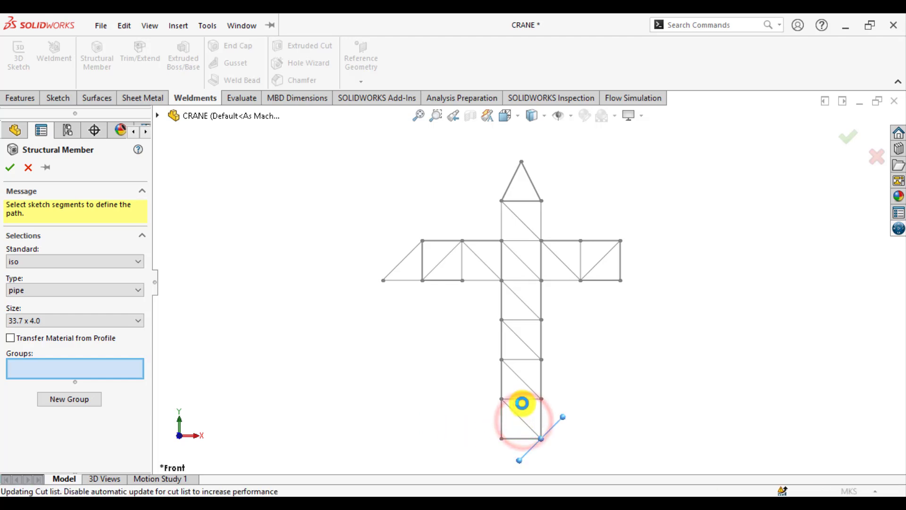
{"action": "left_click", "coordinate": [523, 399]}
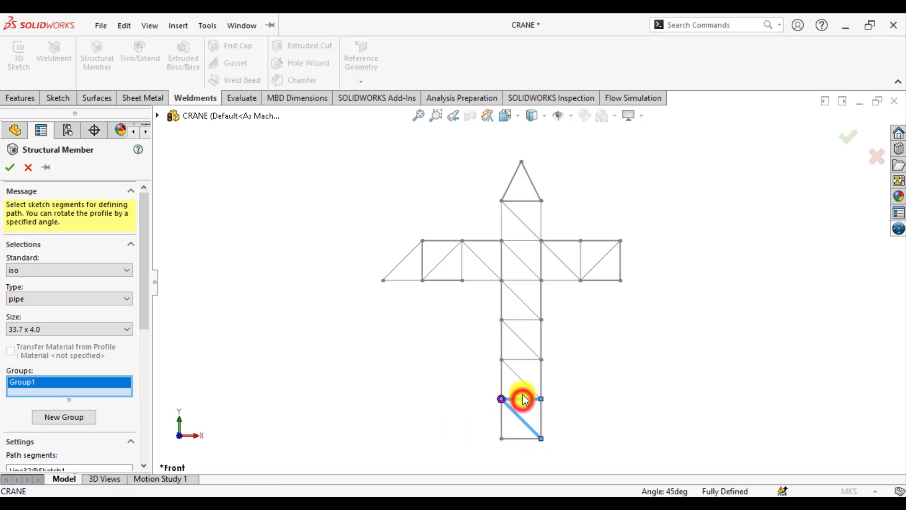
{"action": "left_click", "coordinate": [522, 380]}
{"action": "left_click", "coordinate": [521, 359]}
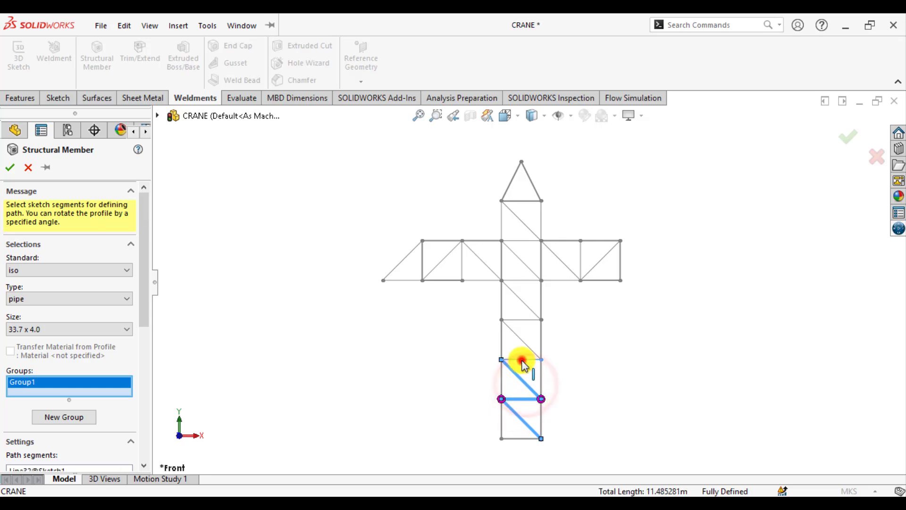
{"action": "left_click", "coordinate": [523, 341]}
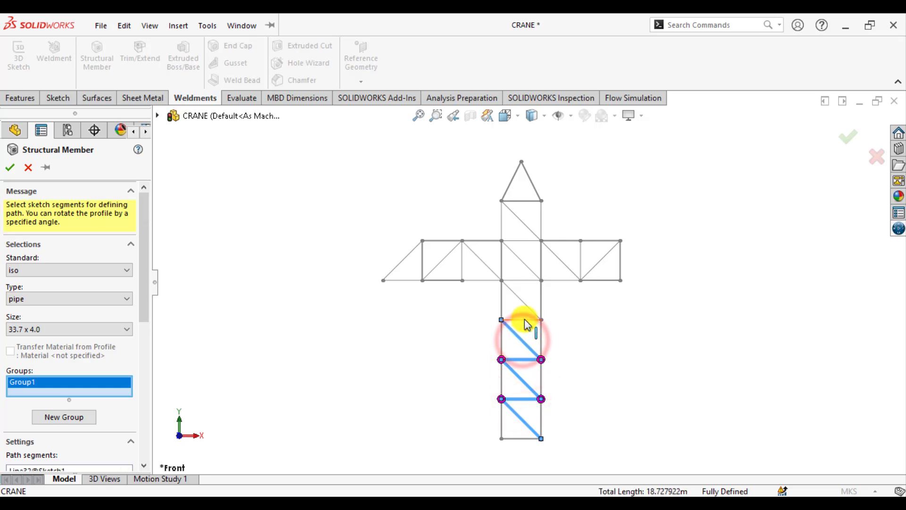
{"action": "left_click", "coordinate": [524, 321]}
{"action": "left_click", "coordinate": [525, 304]}
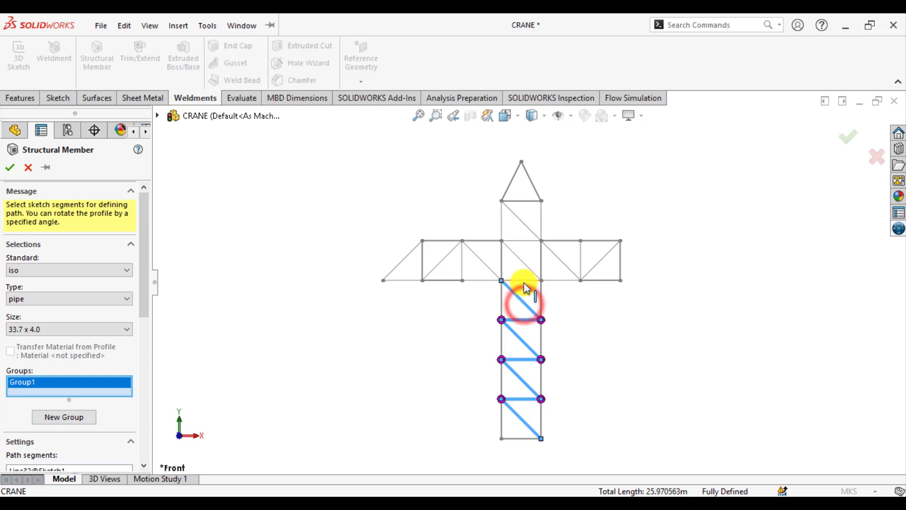
Continue the first group's zigzag path through the arm-level bay and up to the horizontal under the peak
{"action": "left_click", "coordinate": [524, 282]}
{"action": "left_click", "coordinate": [523, 263]}
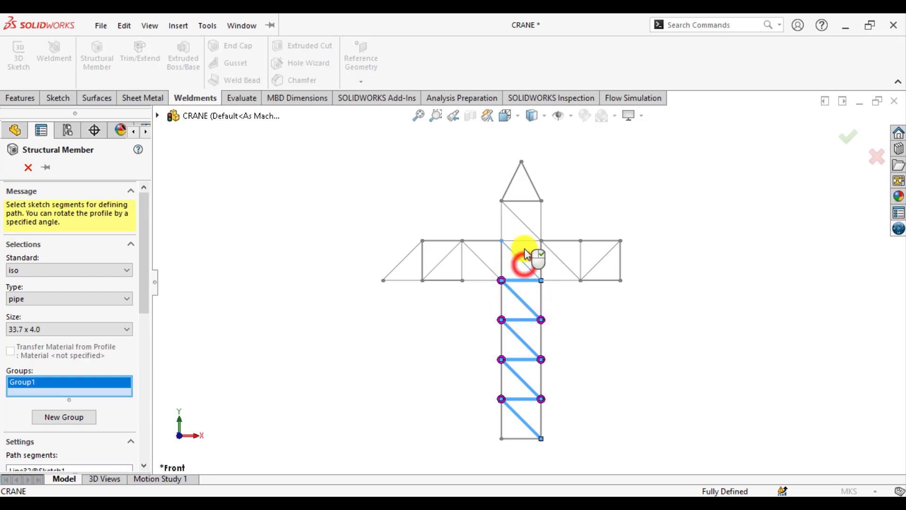
{"action": "left_click", "coordinate": [524, 241]}
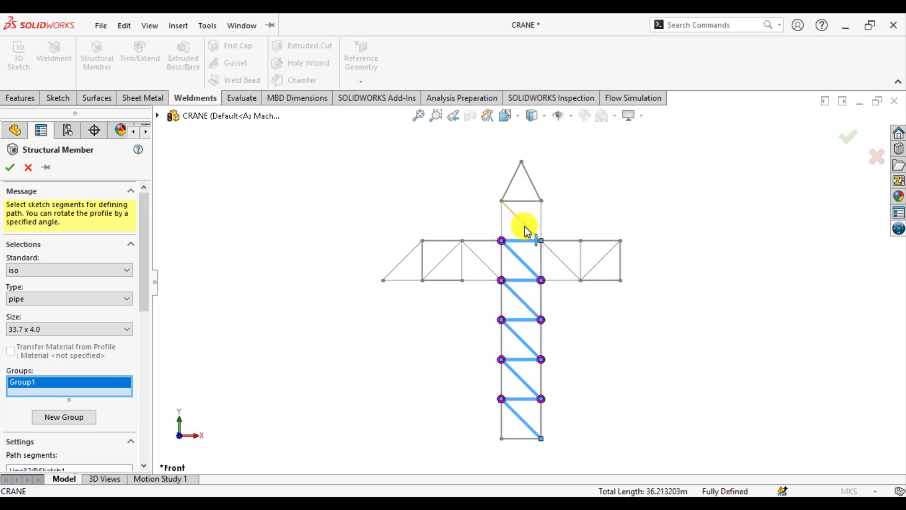
{"action": "left_click", "coordinate": [525, 229]}
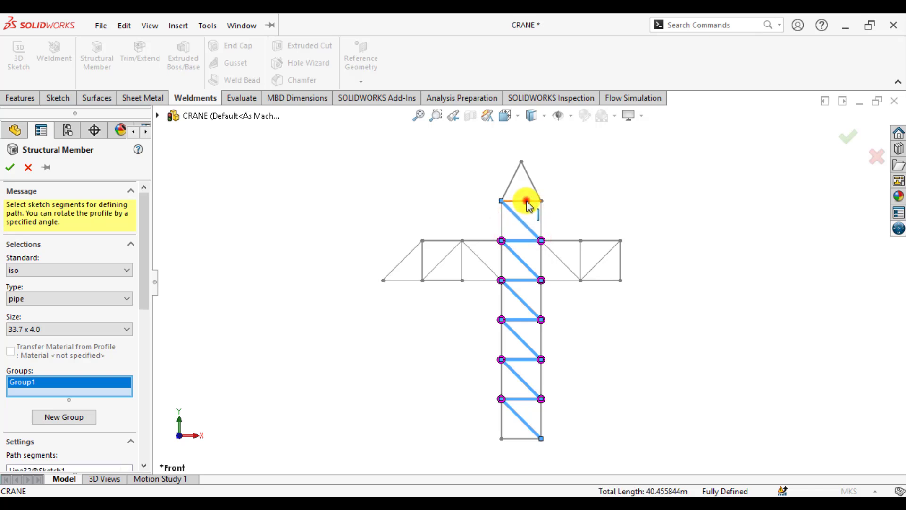
{"action": "left_click", "coordinate": [525, 201]}
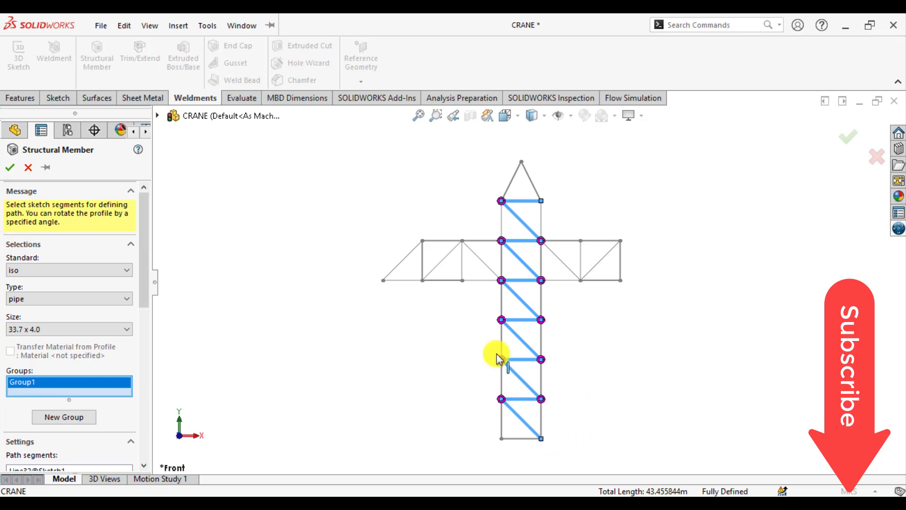
Create a second member group with the mast's base segment and the four right-side uprights up to the arm
{"action": "left_click", "coordinate": [65, 417]}
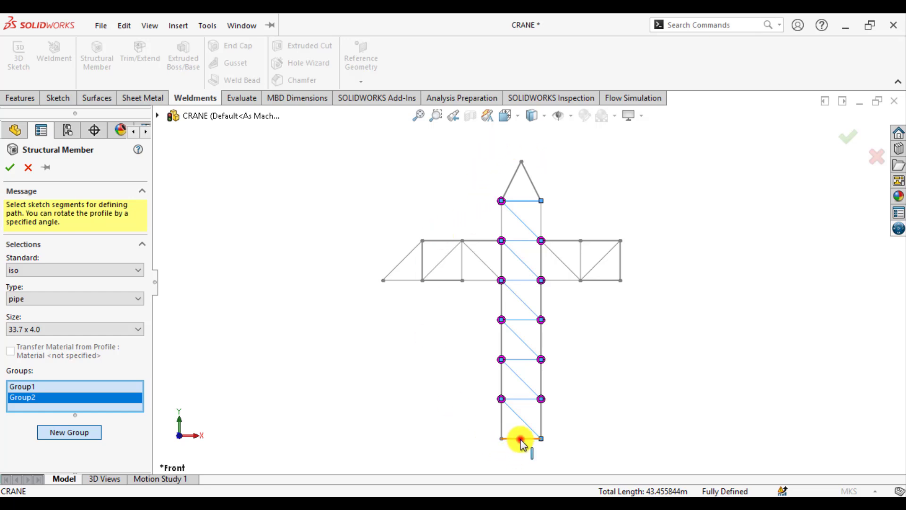
{"action": "left_click", "coordinate": [521, 439]}
{"action": "left_click", "coordinate": [540, 420]}
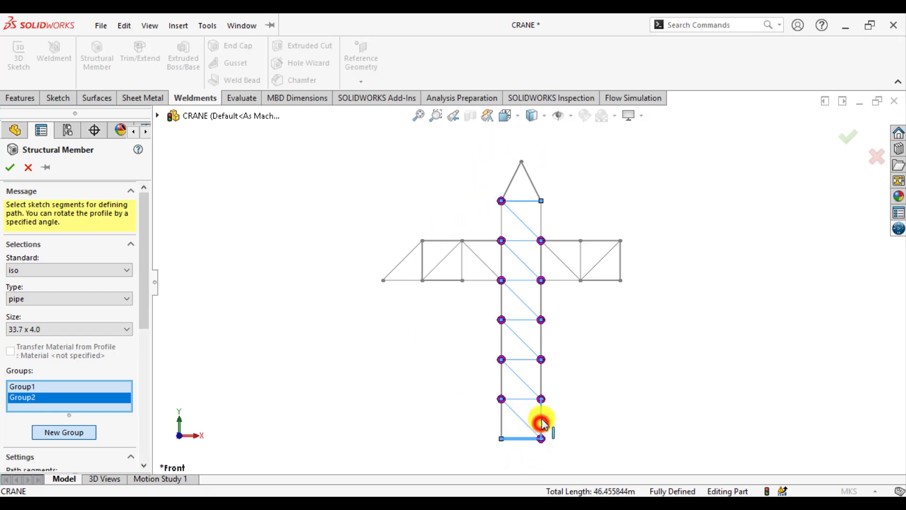
{"action": "left_click", "coordinate": [541, 373]}
{"action": "left_click", "coordinate": [541, 337]}
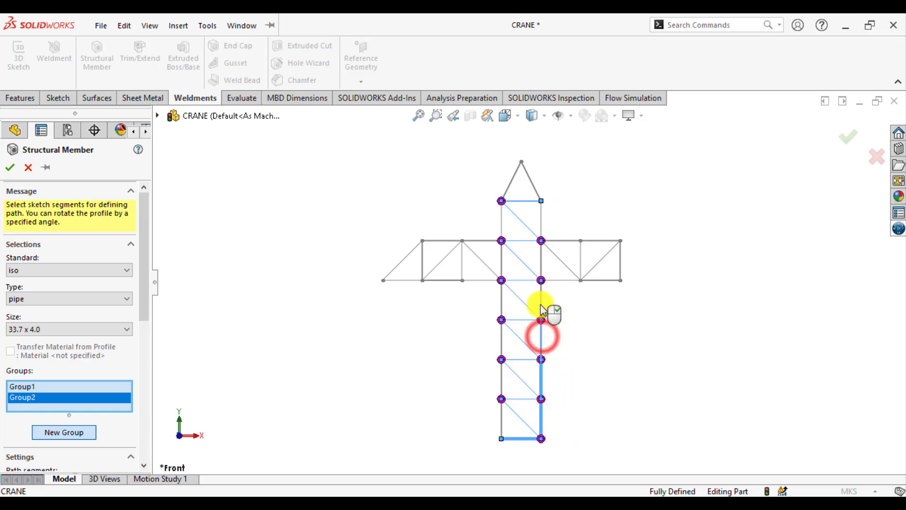
{"action": "left_click", "coordinate": [541, 302]}
Add the right arm's outline to the second group: two lower chord segments, the end vertical and two upper chord segments
{"action": "left_click", "coordinate": [556, 280]}
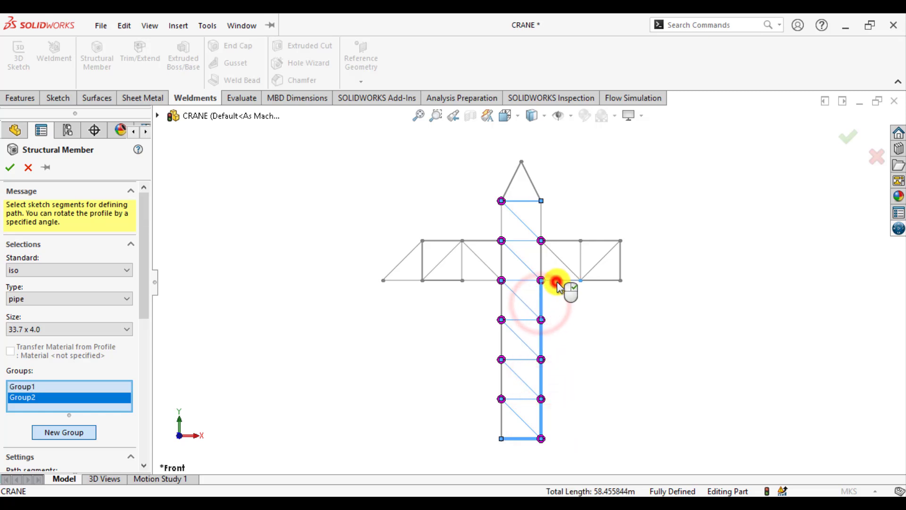
{"action": "left_click", "coordinate": [596, 280]}
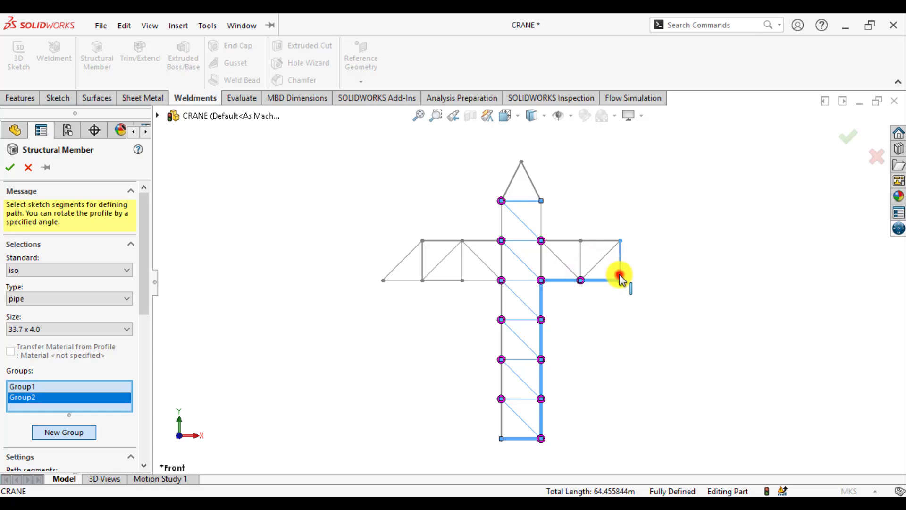
{"action": "left_click", "coordinate": [620, 275]}
{"action": "left_click", "coordinate": [601, 241]}
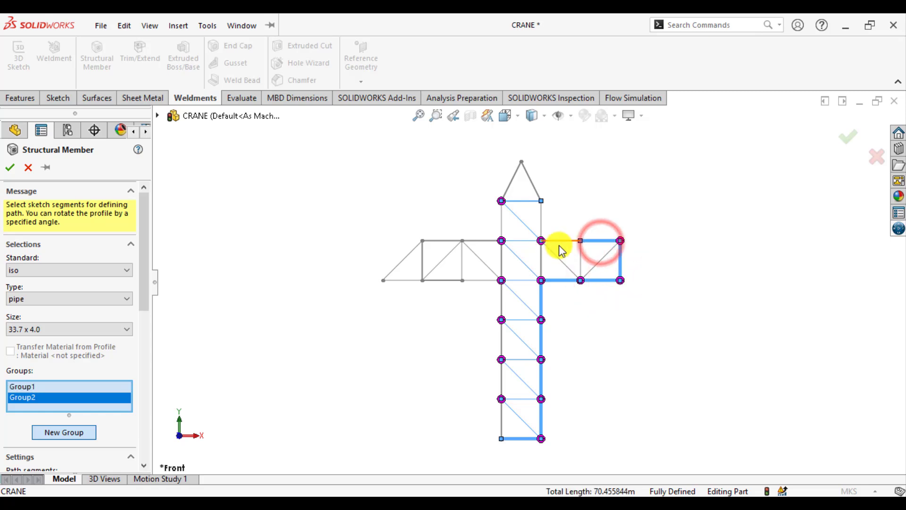
{"action": "left_click", "coordinate": [560, 246]}
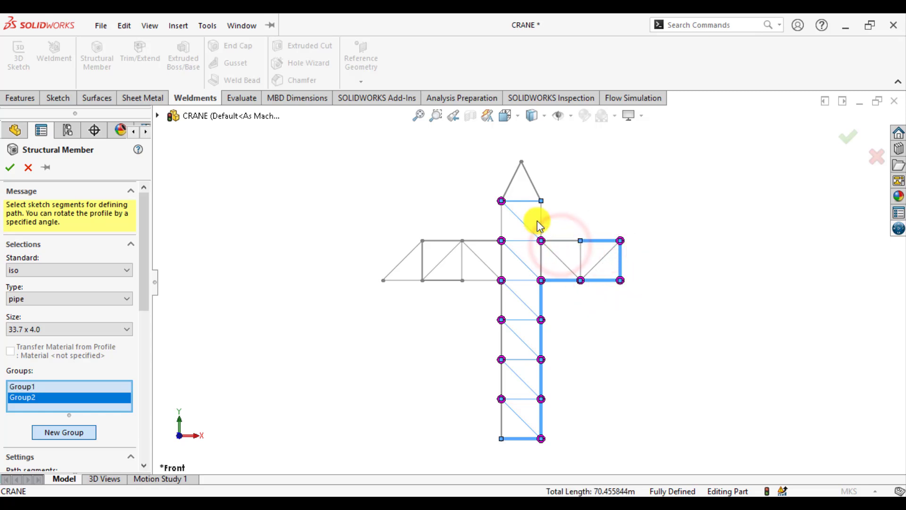
{"action": "left_click", "coordinate": [558, 243]}
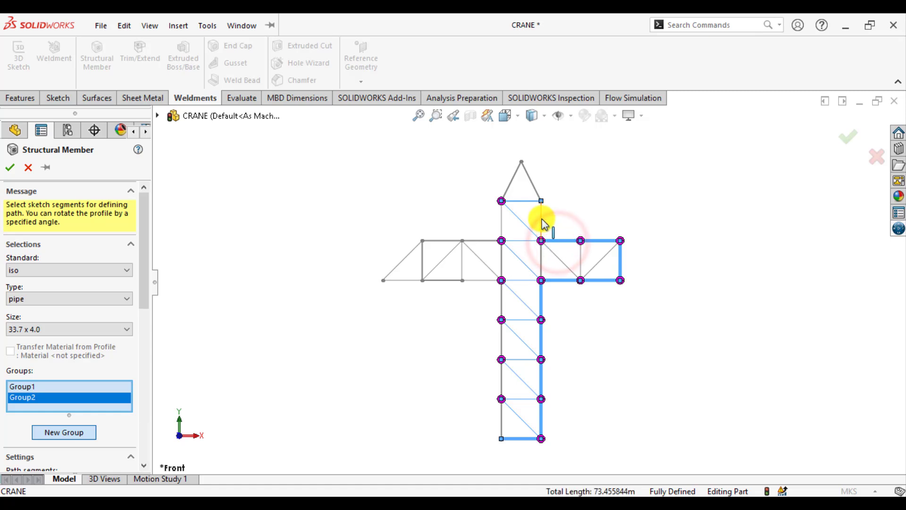
Add both mast uprights above the arms and the two sloping sides of the triangular peak to the second group
{"action": "left_click", "coordinate": [542, 220]}
{"action": "left_click", "coordinate": [532, 182]}
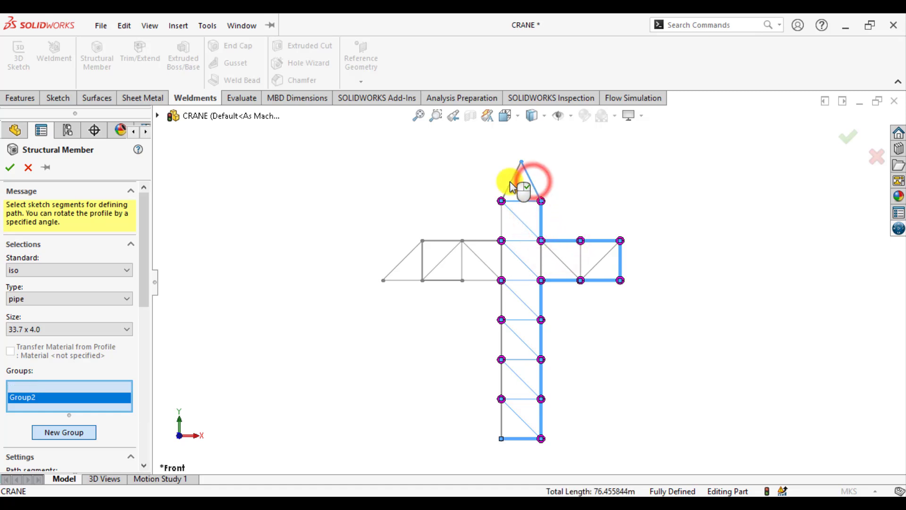
{"action": "left_click", "coordinate": [510, 181]}
{"action": "left_click", "coordinate": [501, 220]}
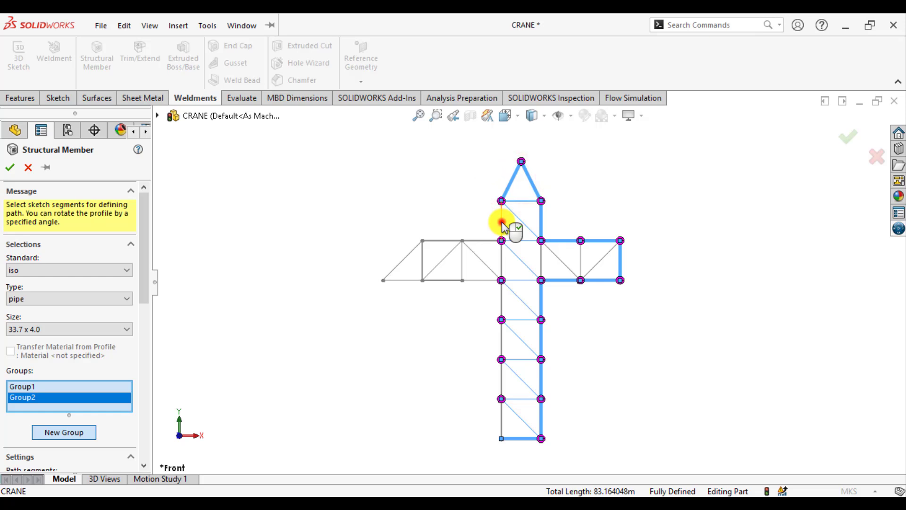
Add the left arm's outline to the second group: two upper chord segments, the sloping tip and three lower chord segments
{"action": "left_click", "coordinate": [487, 241]}
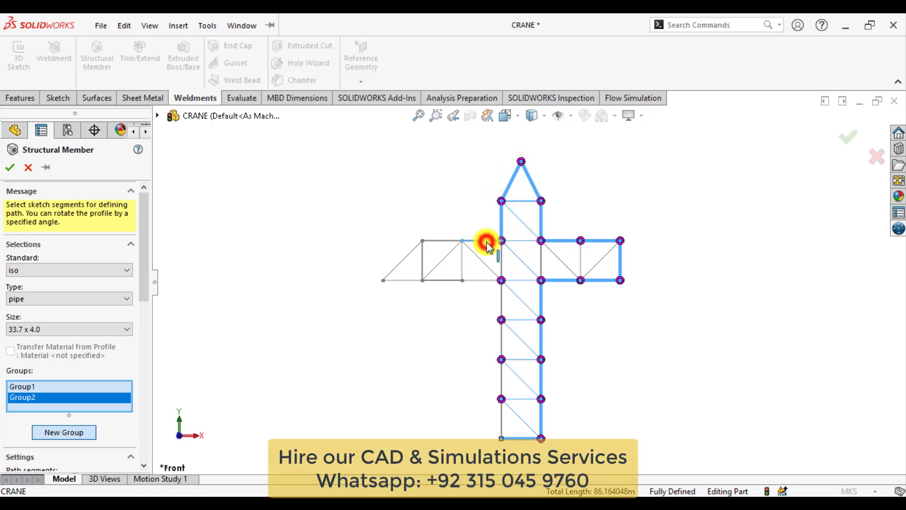
{"action": "left_click", "coordinate": [441, 241]}
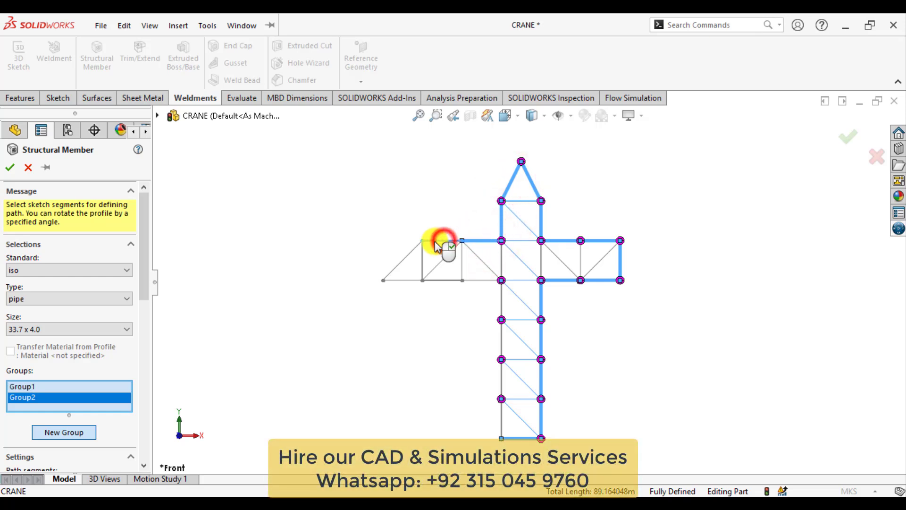
{"action": "left_click", "coordinate": [402, 260]}
{"action": "left_click", "coordinate": [402, 281]}
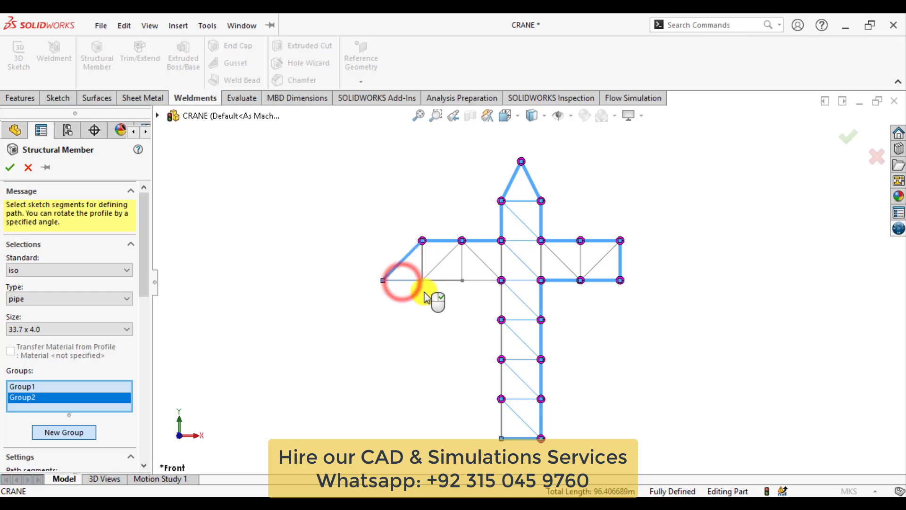
{"action": "left_click", "coordinate": [444, 282]}
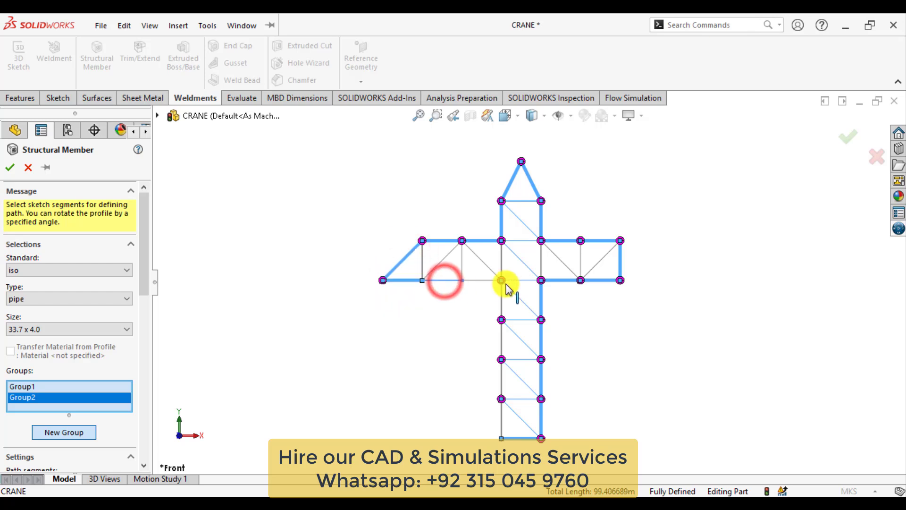
{"action": "left_click", "coordinate": [472, 281]}
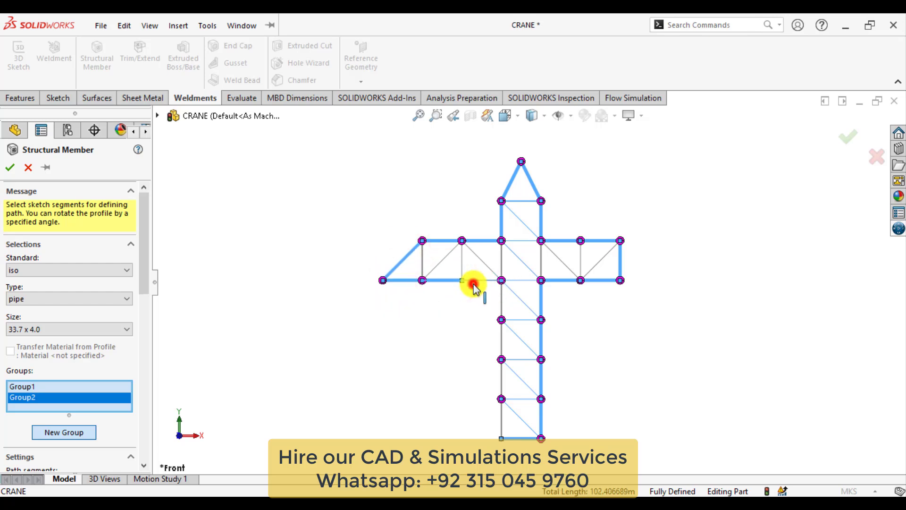
Close the second group's outline with the mast's four left-side uprights from the arm down to the base
{"action": "left_click", "coordinate": [501, 301]}
{"action": "left_click", "coordinate": [501, 344]}
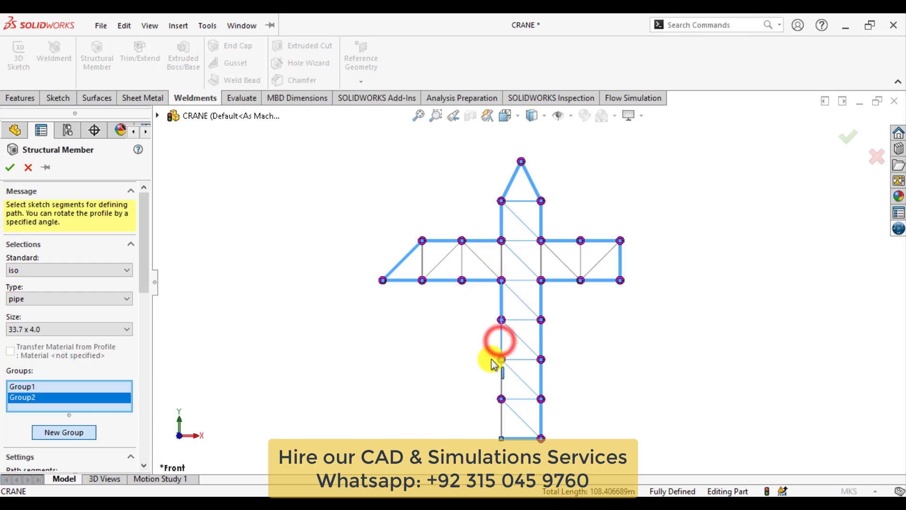
{"action": "left_click", "coordinate": [501, 384]}
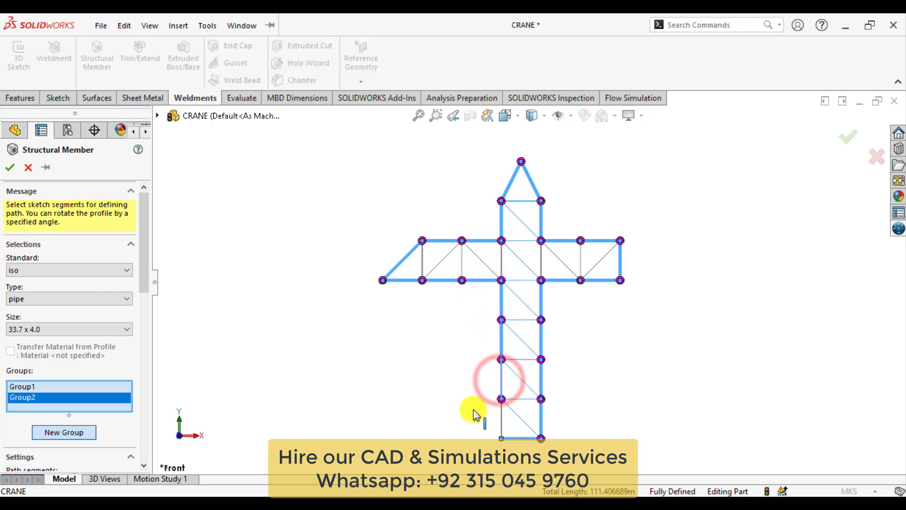
{"action": "left_click", "coordinate": [501, 419]}
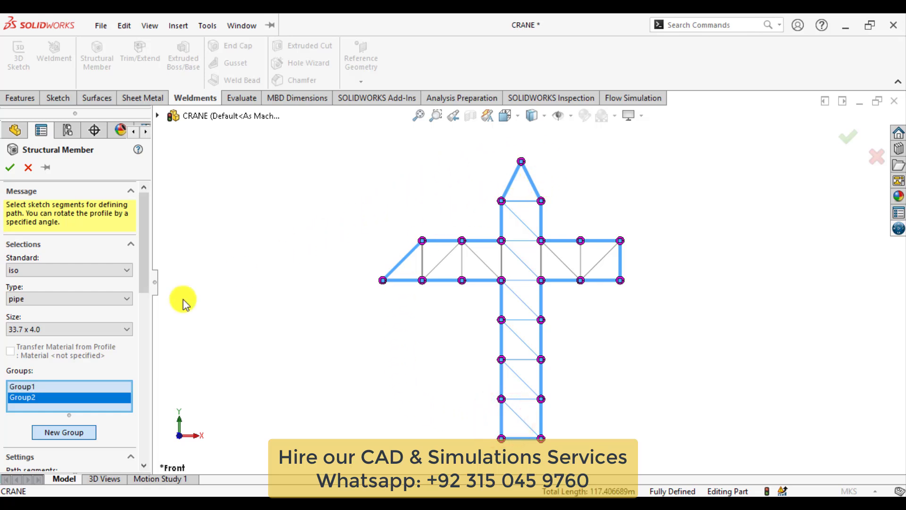
Create a third group from the left arm's outer vertical, the adjoining diagonal brace and the middle vertical
{"action": "left_click", "coordinate": [68, 432]}
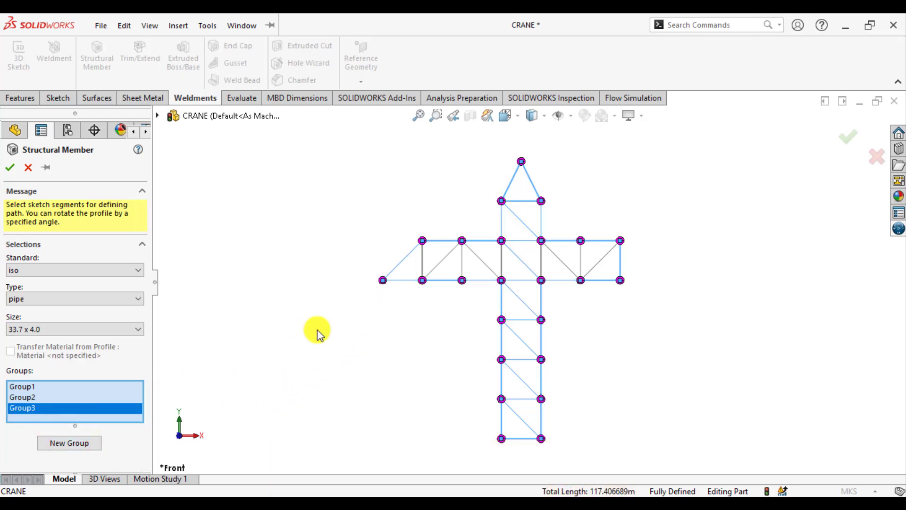
{"action": "left_click", "coordinate": [422, 259]}
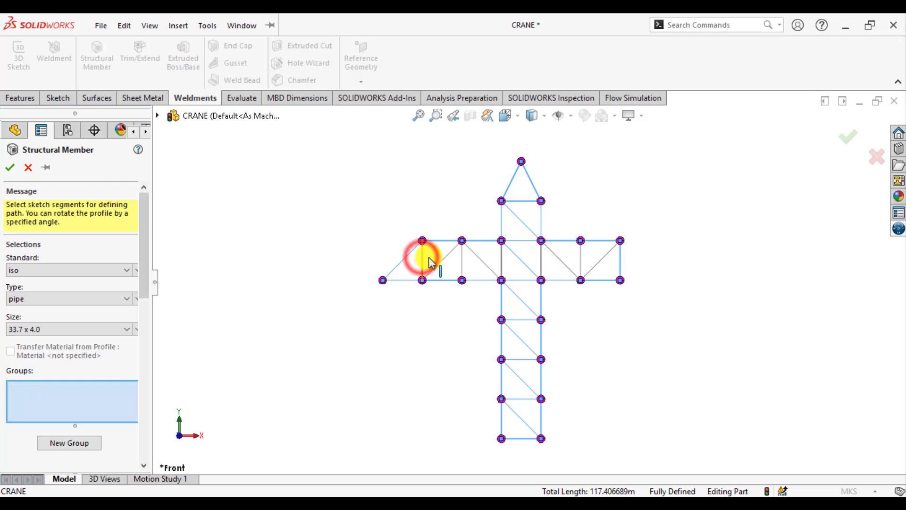
{"action": "left_click", "coordinate": [434, 264]}
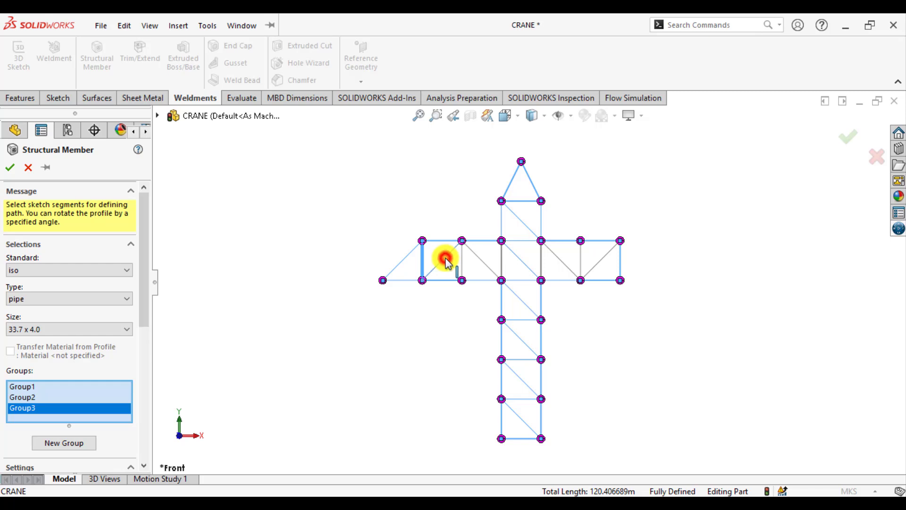
{"action": "left_click", "coordinate": [446, 258]}
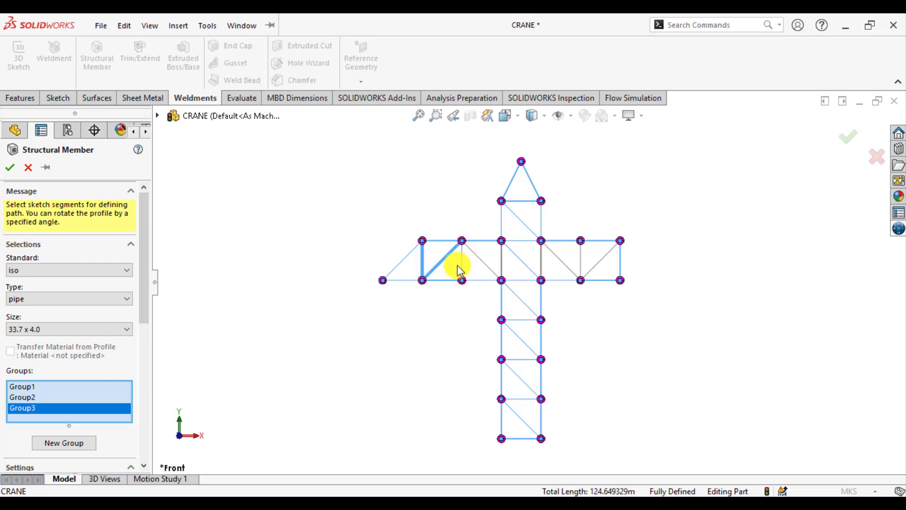
{"action": "left_click", "coordinate": [462, 268]}
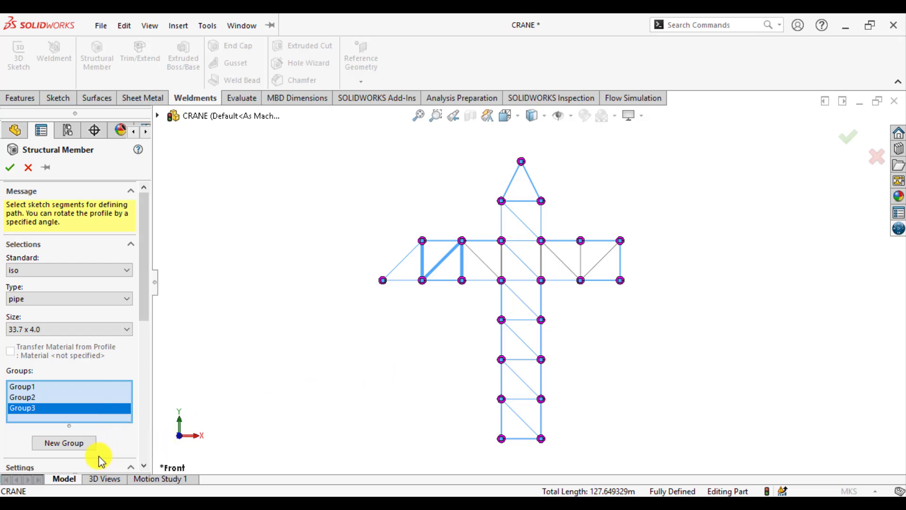
Create a fourth group from the left arm's inner diagonal brace and the mast's left upright between the arm chords
{"action": "left_click", "coordinate": [84, 447]}
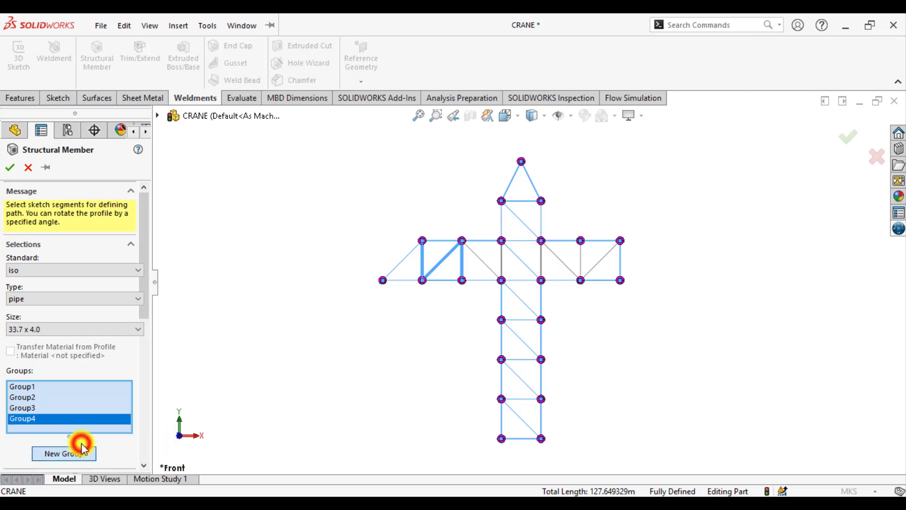
{"action": "left_click", "coordinate": [489, 268]}
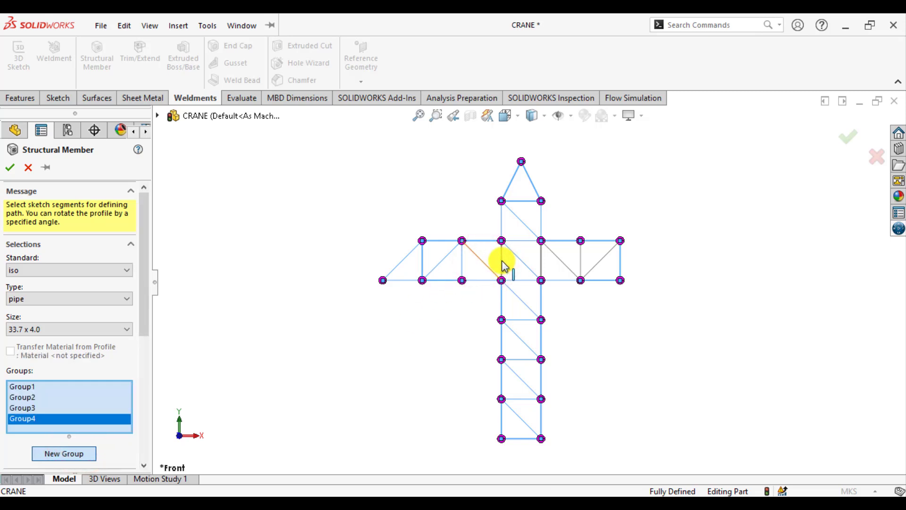
{"action": "left_click", "coordinate": [502, 261]}
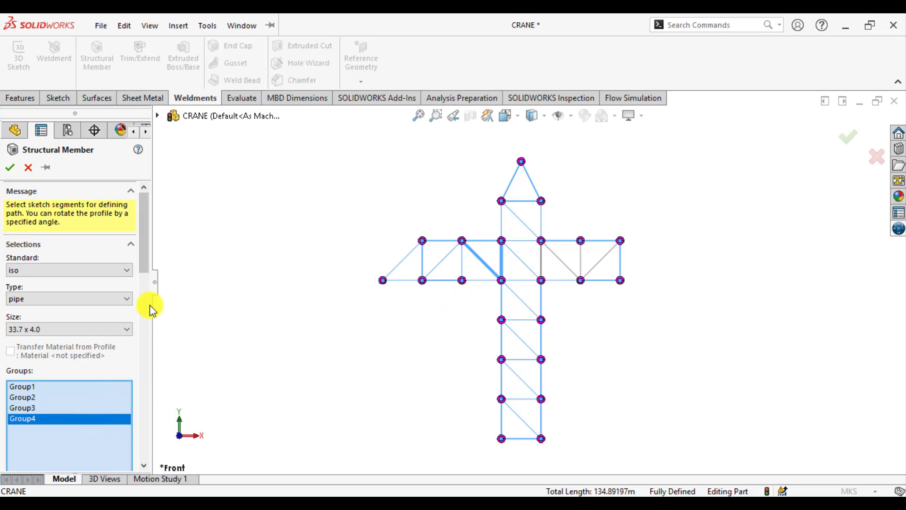
Create a fifth group from the mast's right upright between the arm chords and the right arm's inner diagonal brace
{"action": "left_click_drag", "start_coordinate": [147, 261], "coordinate": [148, 338]}
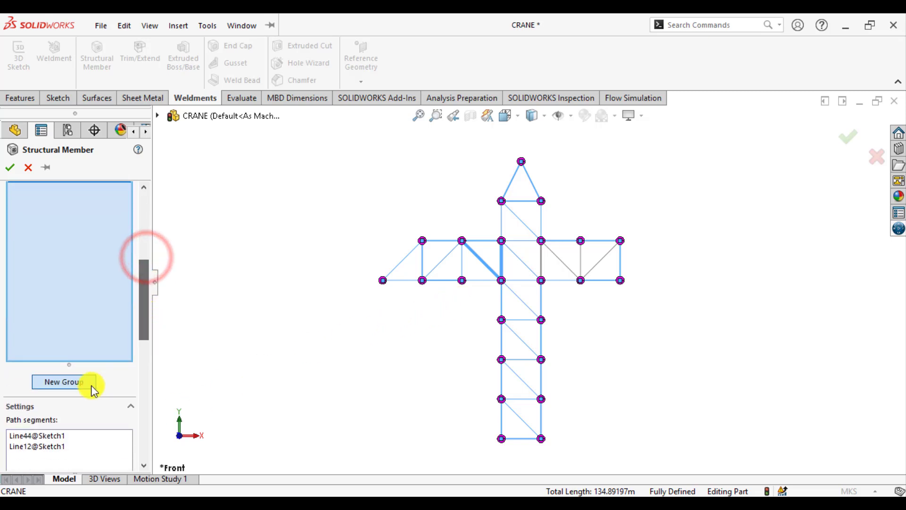
{"action": "left_click", "coordinate": [72, 380]}
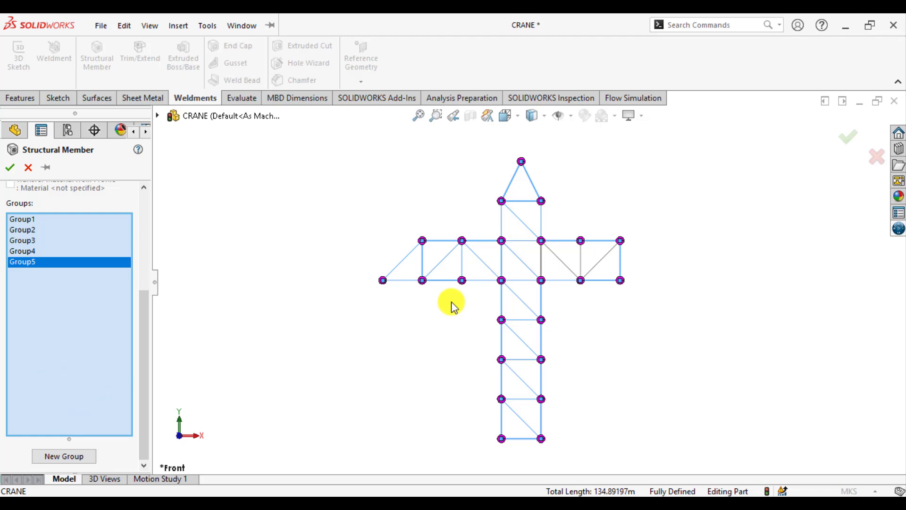
{"action": "left_click", "coordinate": [541, 265]}
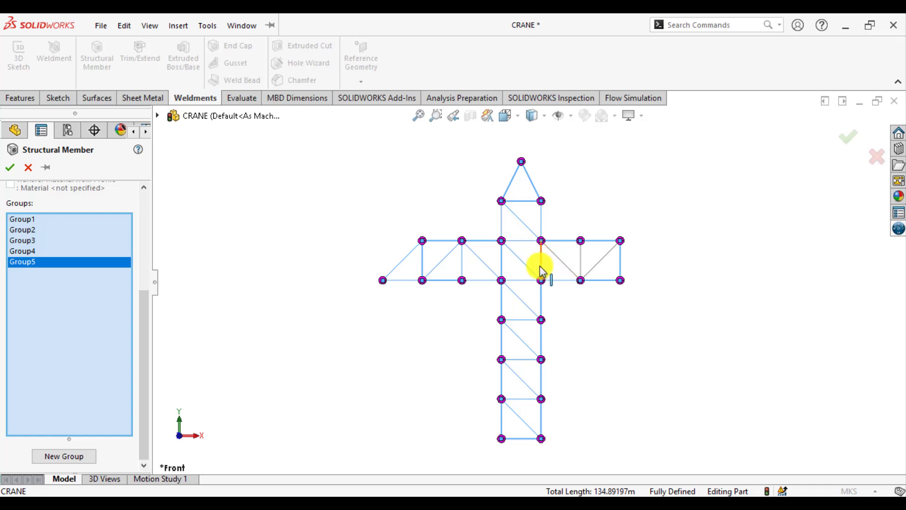
{"action": "left_click", "coordinate": [540, 266]}
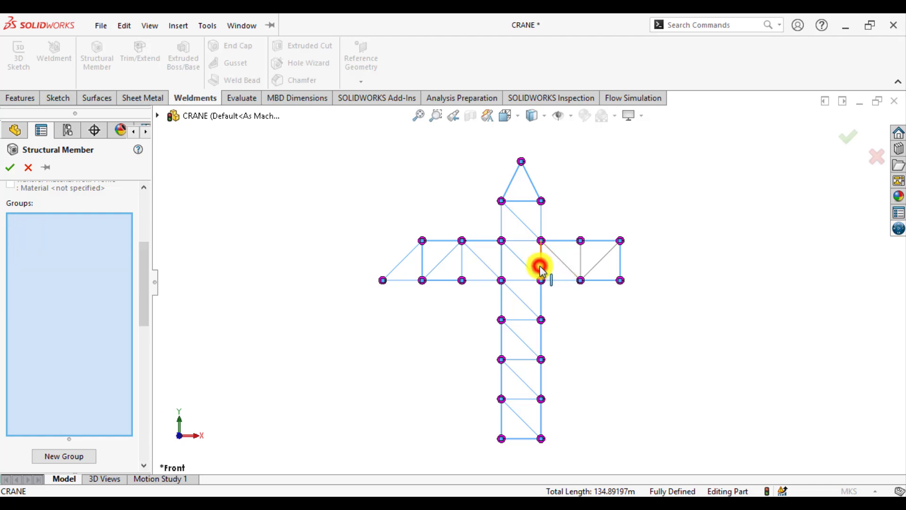
{"action": "left_click", "coordinate": [564, 264]}
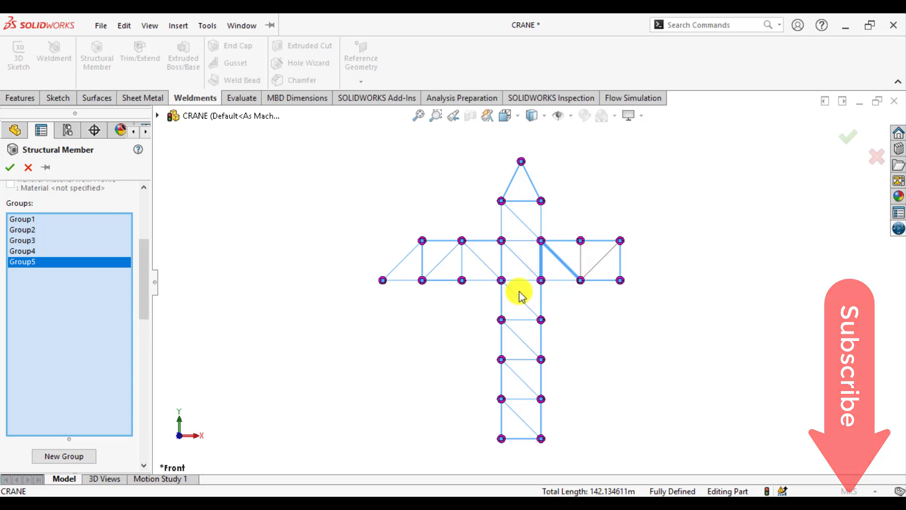
Create a sixth group from the right arm's middle vertical and outer diagonal brace, and accept the structural member
{"action": "left_click", "coordinate": [70, 458]}
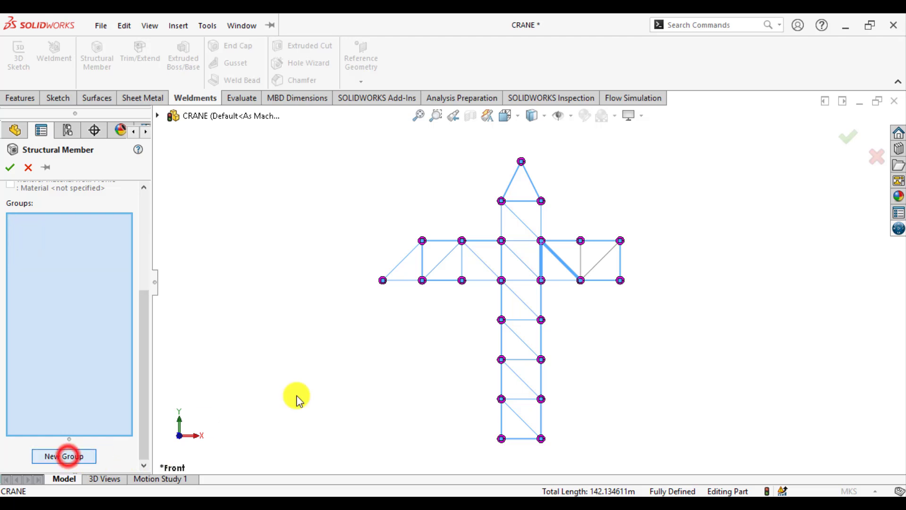
{"action": "left_click", "coordinate": [592, 267]}
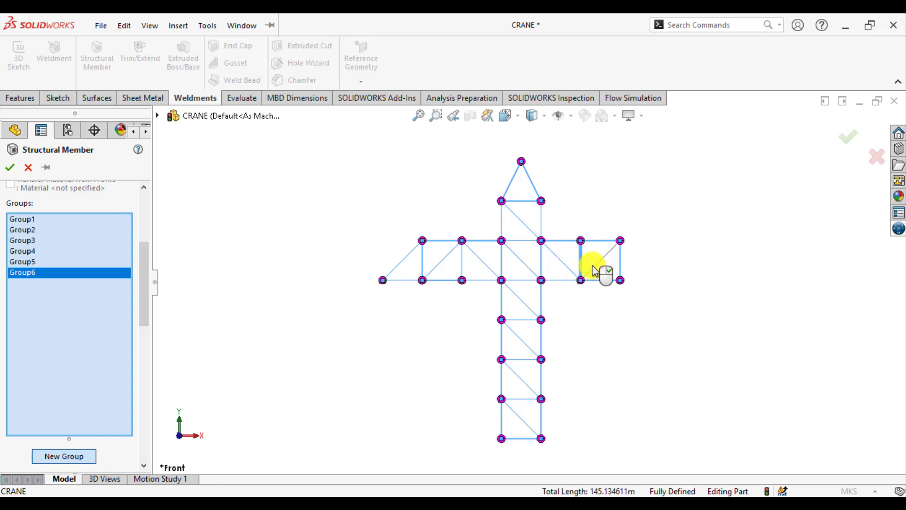
{"action": "left_click", "coordinate": [594, 268]}
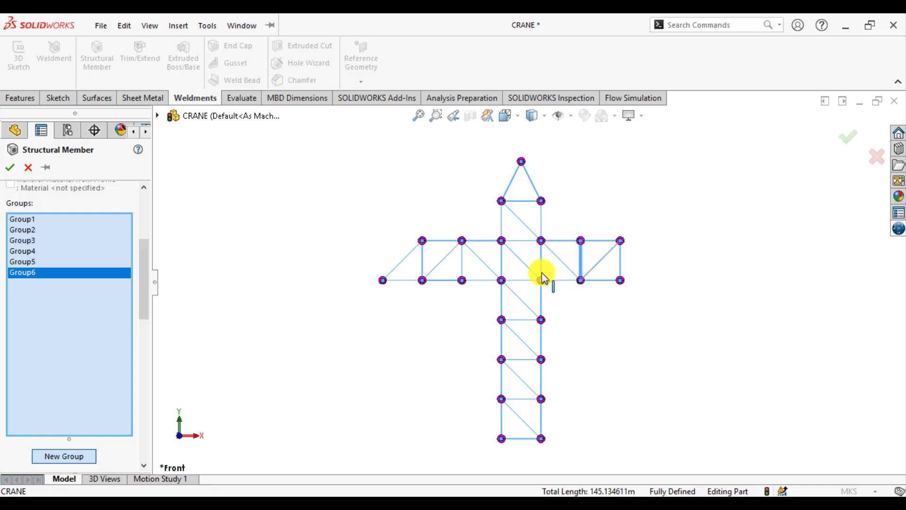
{"action": "left_click", "coordinate": [10, 168]}
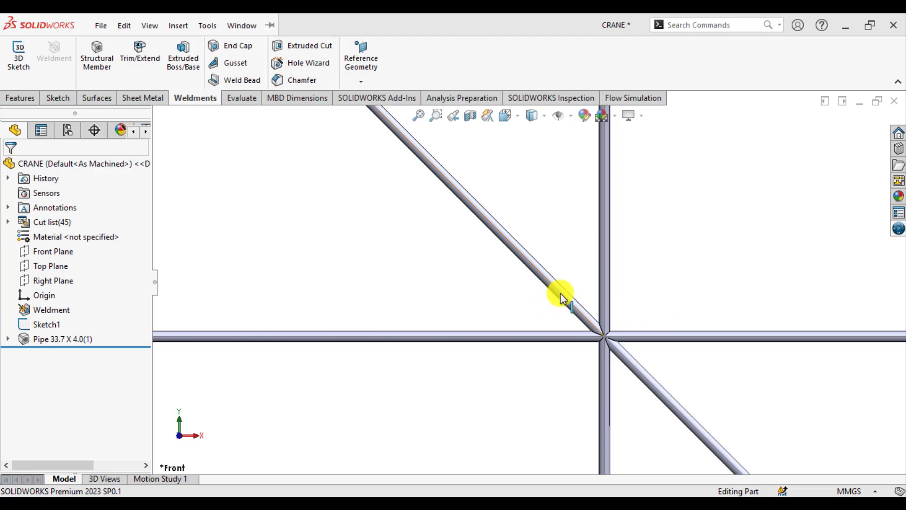
Examine how the diagonal, horizontal and vertical pipes meet at a joint between the left arm and the mast
{"action": "left_click", "coordinate": [561, 293]}
{"action": "left_click", "coordinate": [543, 299]}
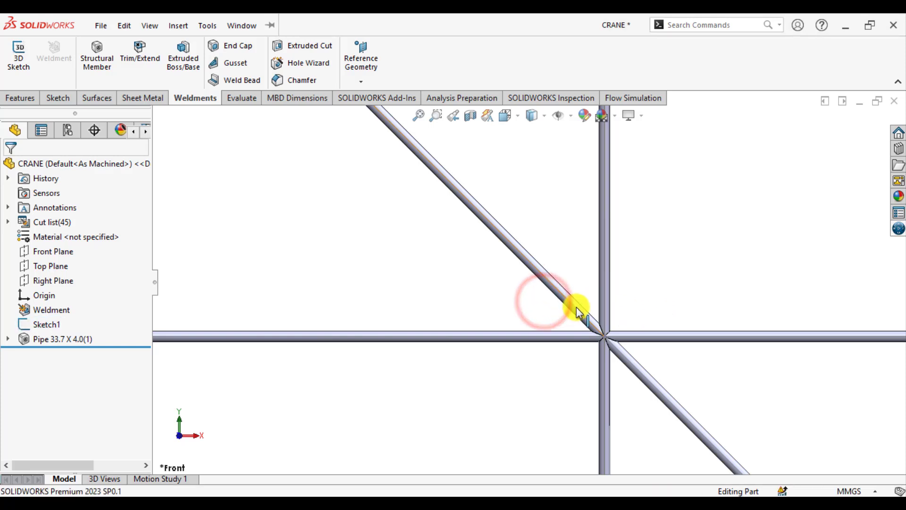
{"action": "scroll", "coordinate": [578, 315], "scroll_direction": "down", "scroll_amount": 6}
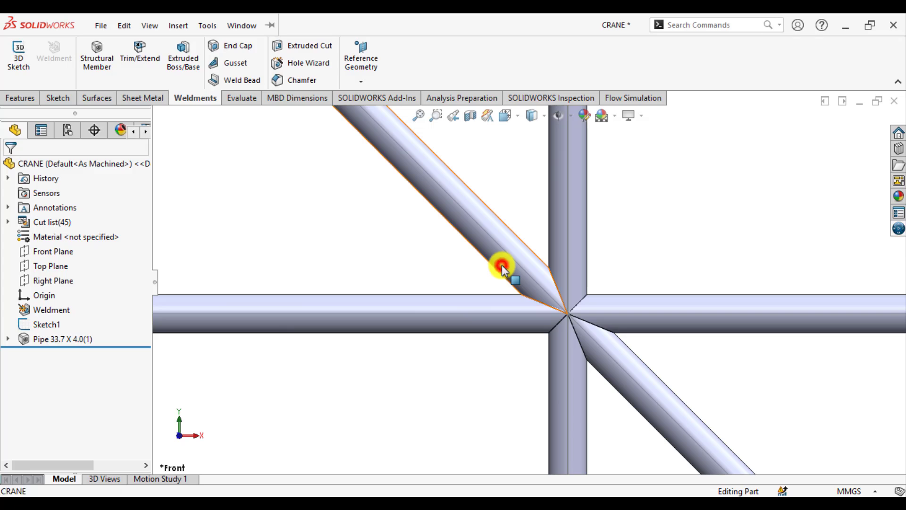
{"action": "left_click", "coordinate": [503, 270]}
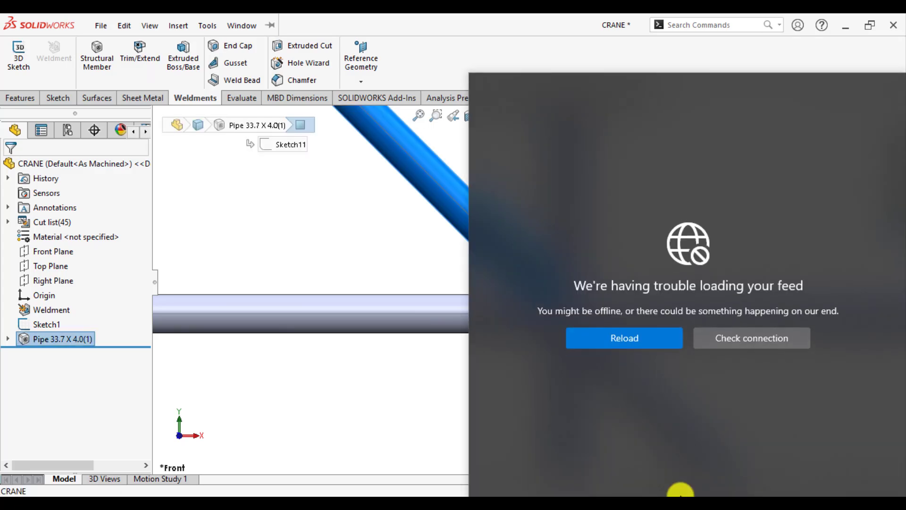
{"action": "left_click", "coordinate": [413, 386]}
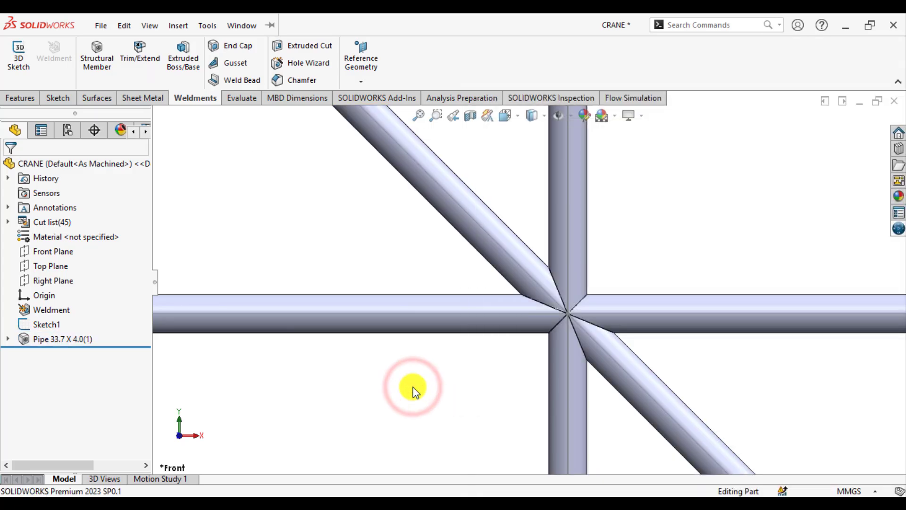
{"action": "scroll", "coordinate": [421, 357], "scroll_direction": "up", "scroll_amount": 10}
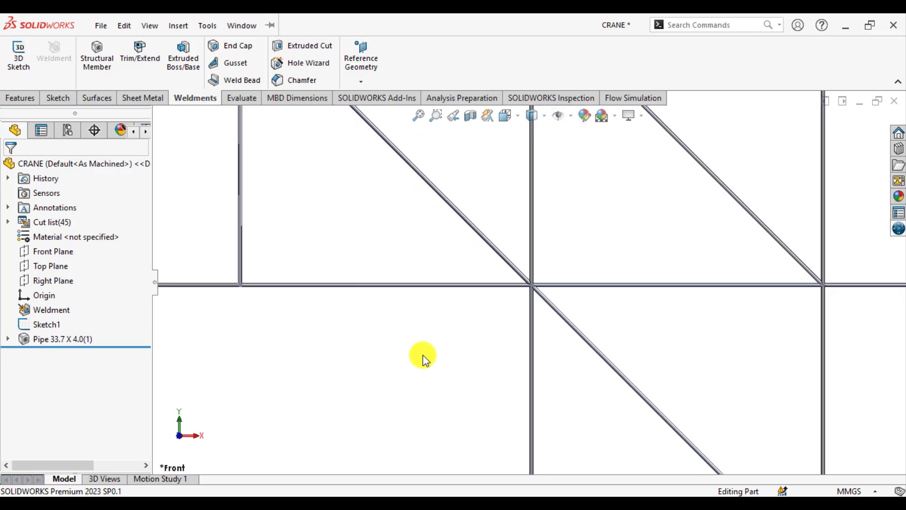
{"action": "scroll", "coordinate": [423, 359], "scroll_direction": "up", "scroll_amount": 4}
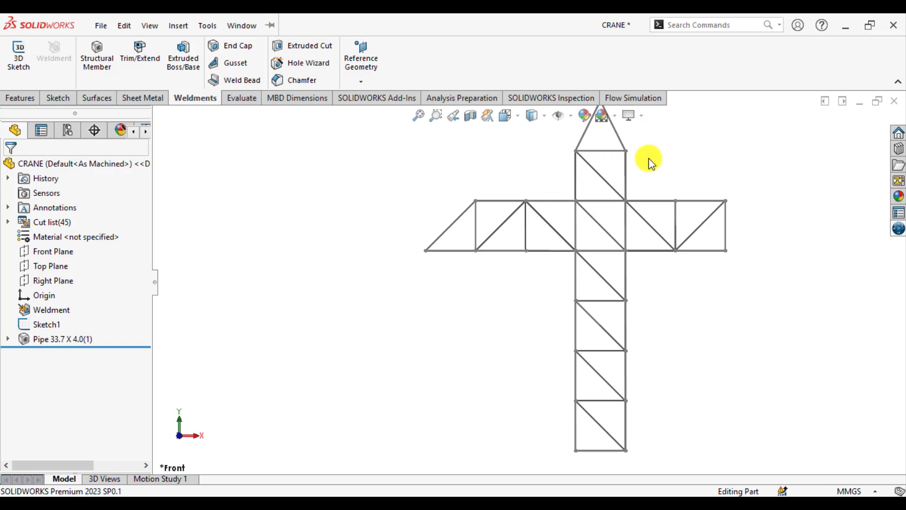
Open the profile sketch of the Pipe 33.7 X 4.0 structural member for editing
{"action": "left_click", "coordinate": [6, 339]}
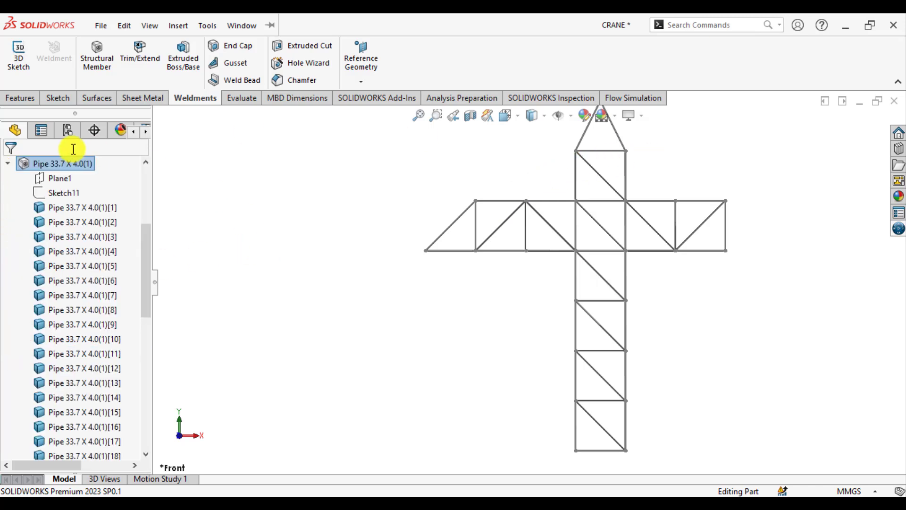
{"action": "left_click", "coordinate": [55, 196]}
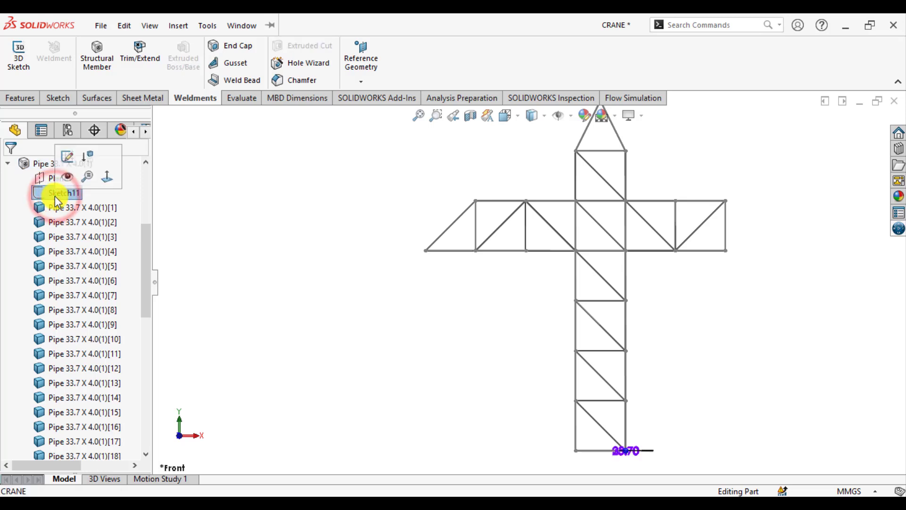
{"action": "left_click", "coordinate": [67, 157]}
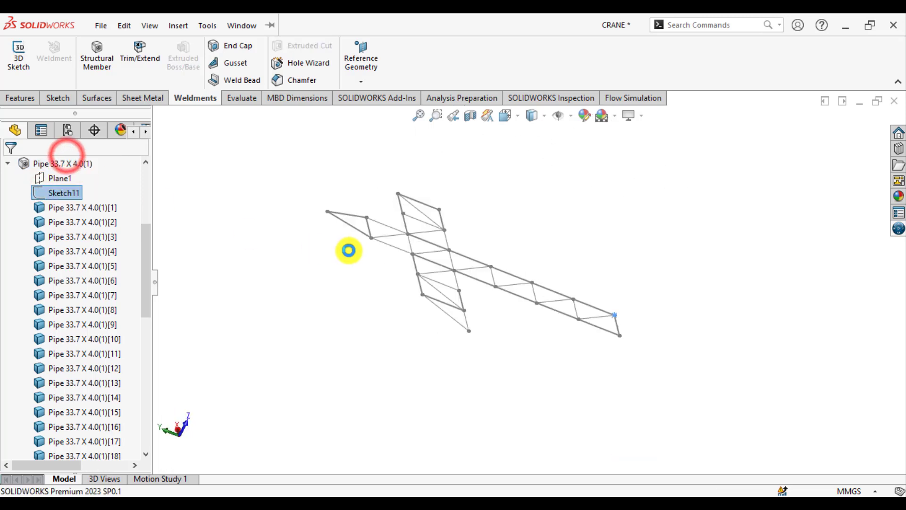
{"action": "scroll", "coordinate": [615, 292], "scroll_direction": "down", "scroll_amount": 10}
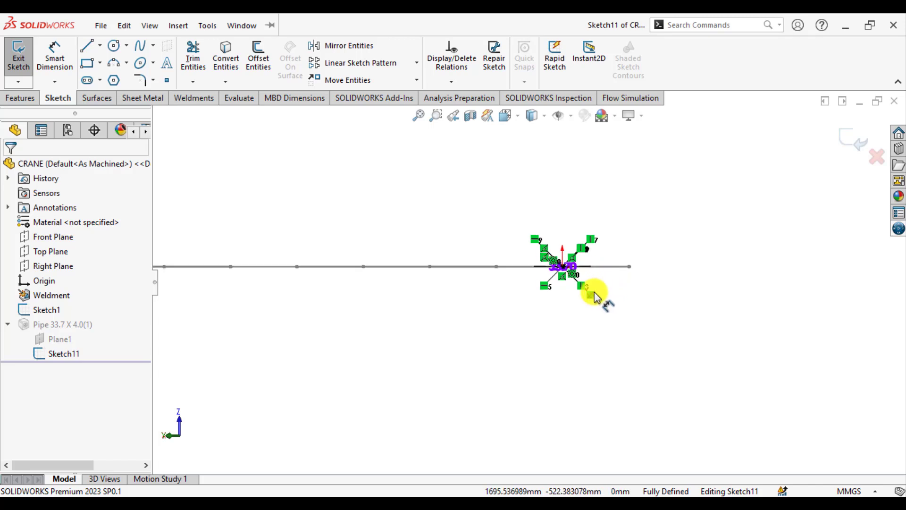
{"action": "scroll", "coordinate": [208, 156], "scroll_direction": "down", "scroll_amount": 10}
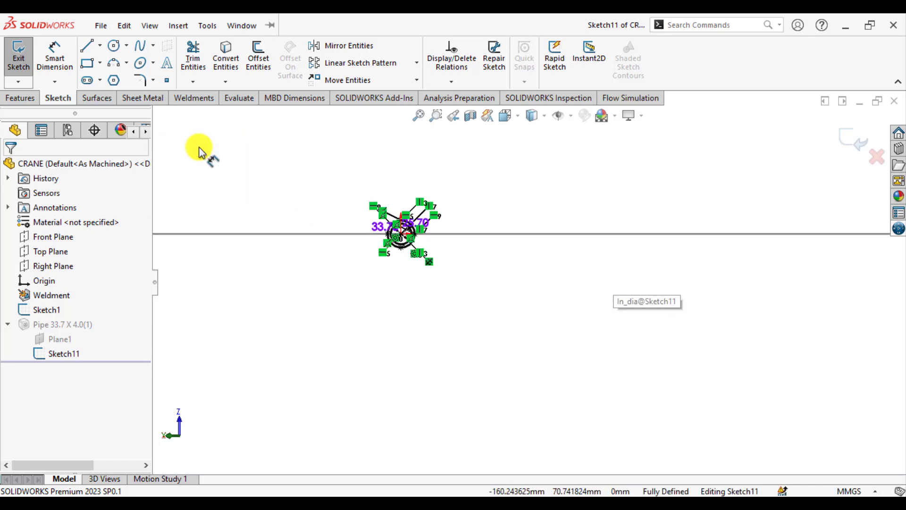
{"action": "scroll", "coordinate": [472, 246], "scroll_direction": "down", "scroll_amount": 2}
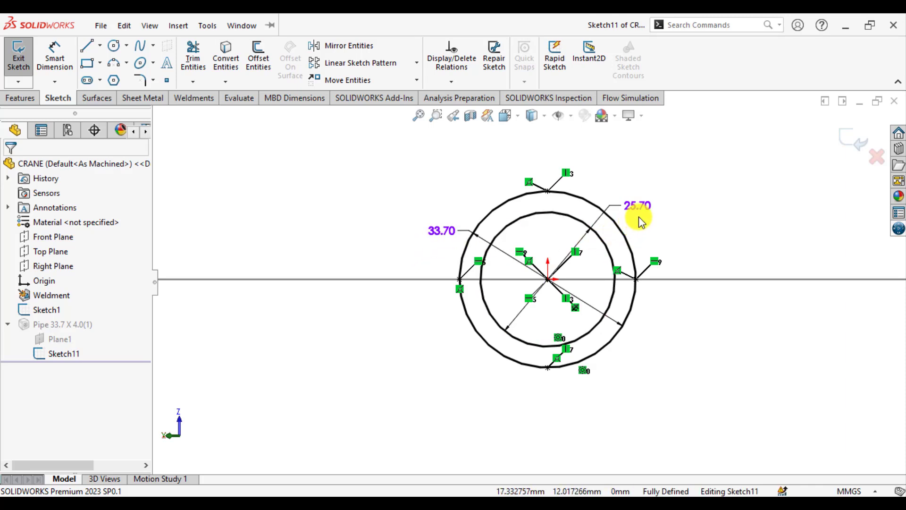
Set the pipe profile's outer diameter to 200 mm and its inner diameter to 80 mm
{"action": "left_click", "coordinate": [434, 232]}
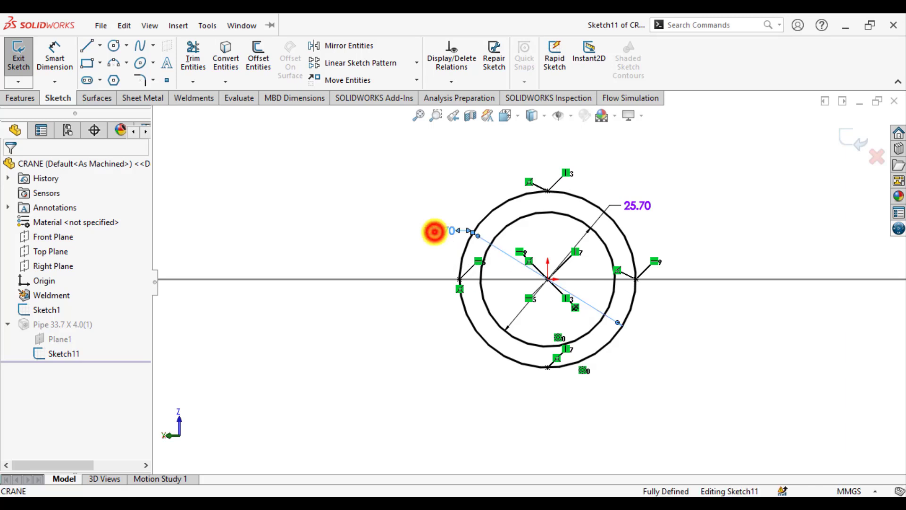
{"action": "double_click", "coordinate": [435, 231]}
{"action": "type", "text": "20"}
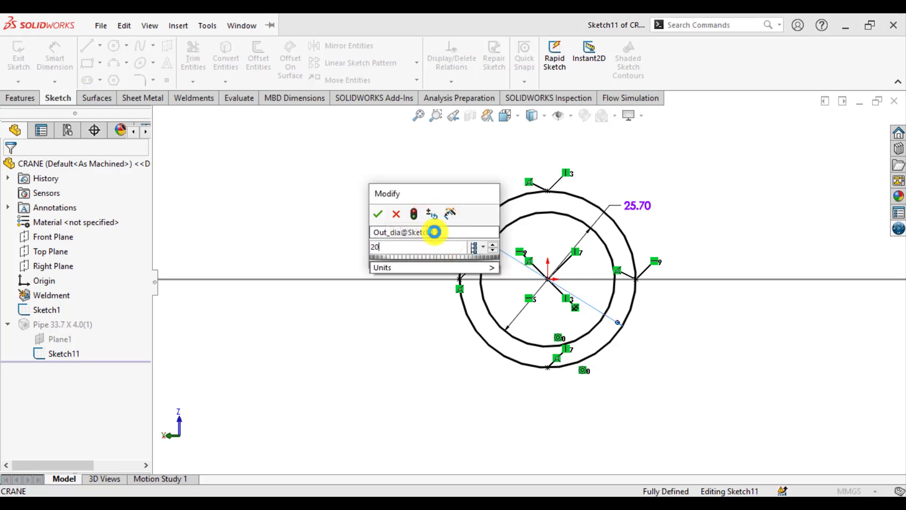
{"action": "type", "text": "0"}
{"action": "key", "text": "Return"}
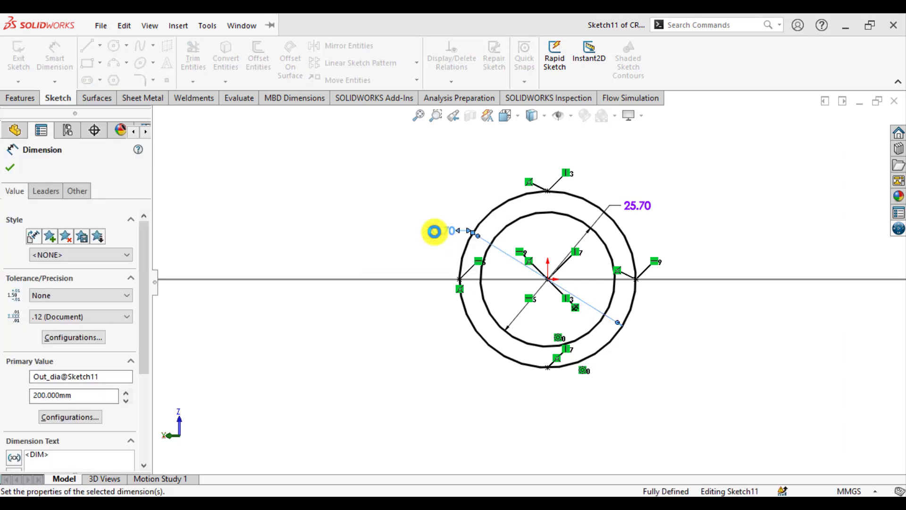
{"action": "double_click", "coordinate": [631, 204]}
{"action": "type", "text": "80"}
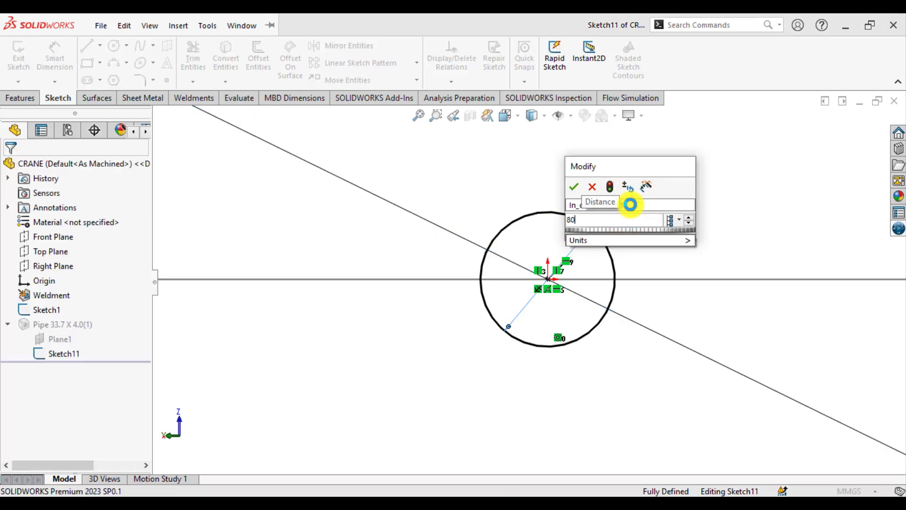
{"action": "key", "text": "Return"}
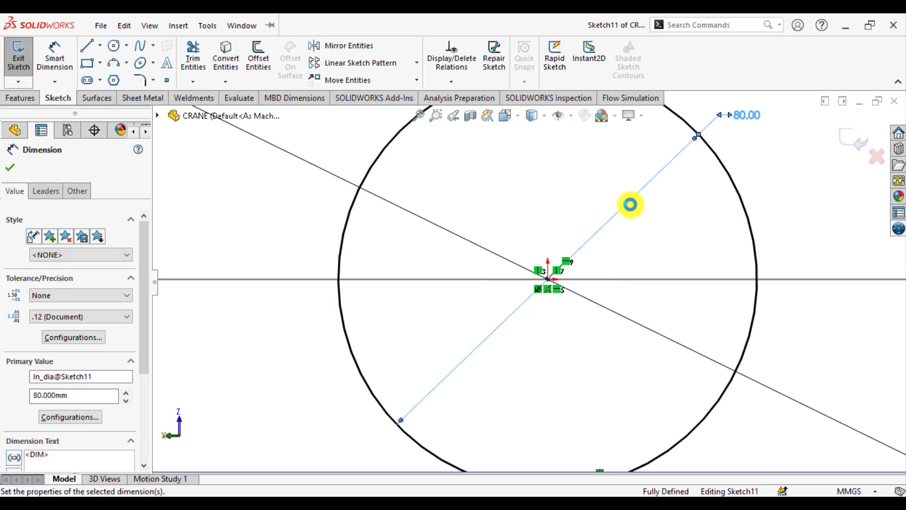
{"action": "scroll", "coordinate": [596, 205], "scroll_direction": "up", "scroll_amount": 10}
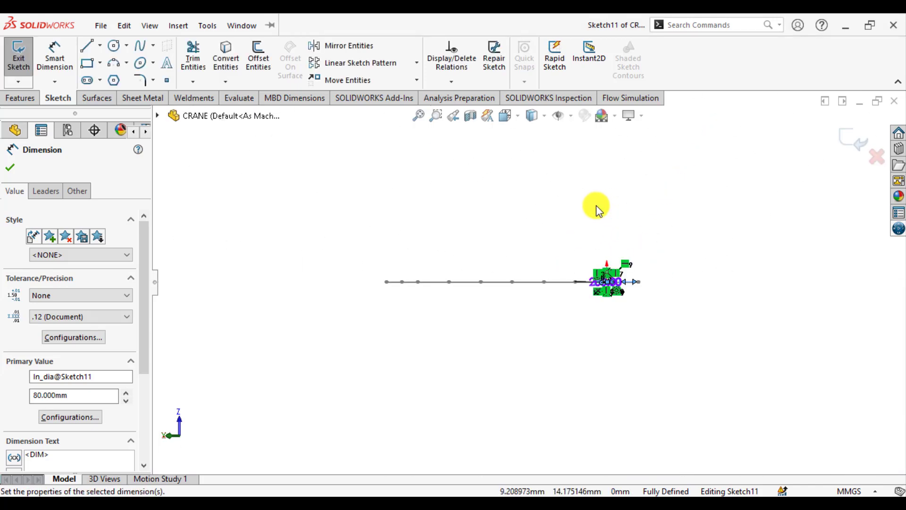
Finish editing the pipe profile sketch so the crane rebuilds, and show the whole structure in the Front view
{"action": "left_click", "coordinate": [606, 333]}
{"action": "scroll", "coordinate": [609, 288], "scroll_direction": "down", "scroll_amount": 10}
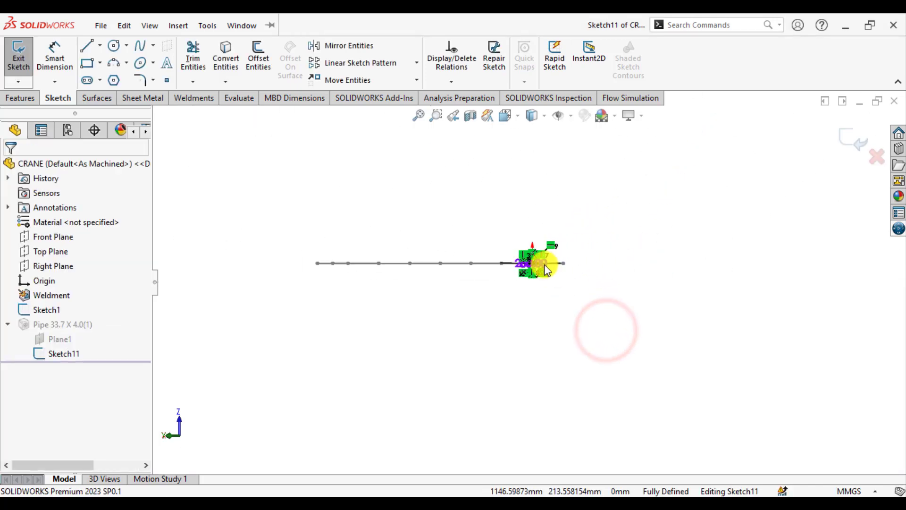
{"action": "scroll", "coordinate": [514, 278], "scroll_direction": "down", "scroll_amount": 6}
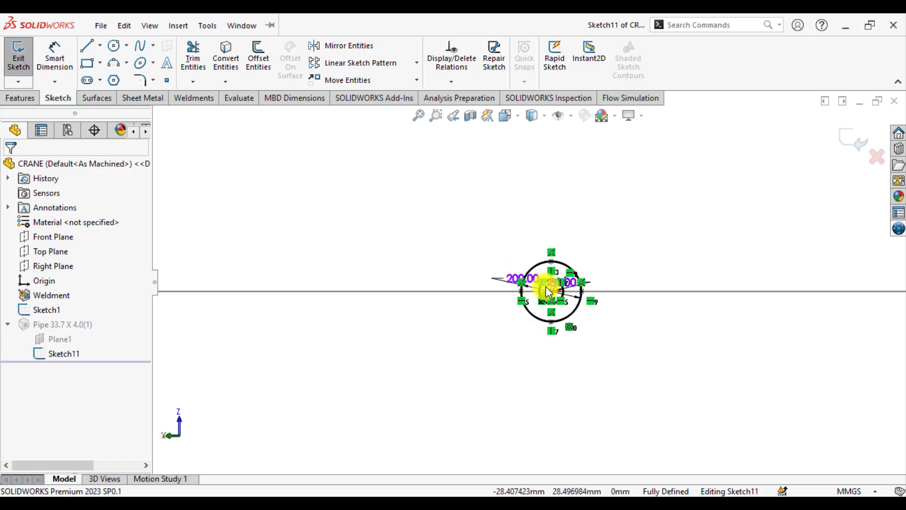
{"action": "left_click", "coordinate": [853, 145]}
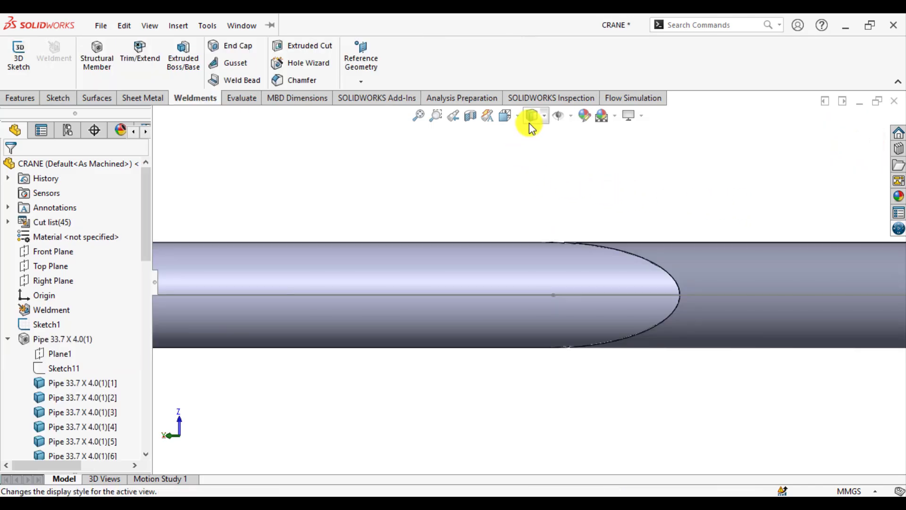
{"action": "left_click", "coordinate": [521, 118]}
{"action": "left_click", "coordinate": [525, 170]}
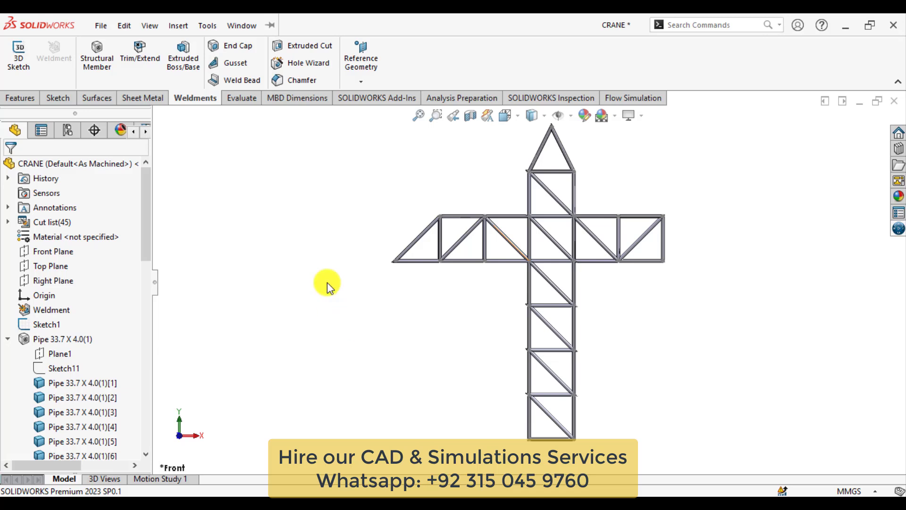
Load the SOLIDWORKS Simulation add-in with the SOLIDWORKS Simulation Premium option
{"action": "left_click", "coordinate": [372, 101]}
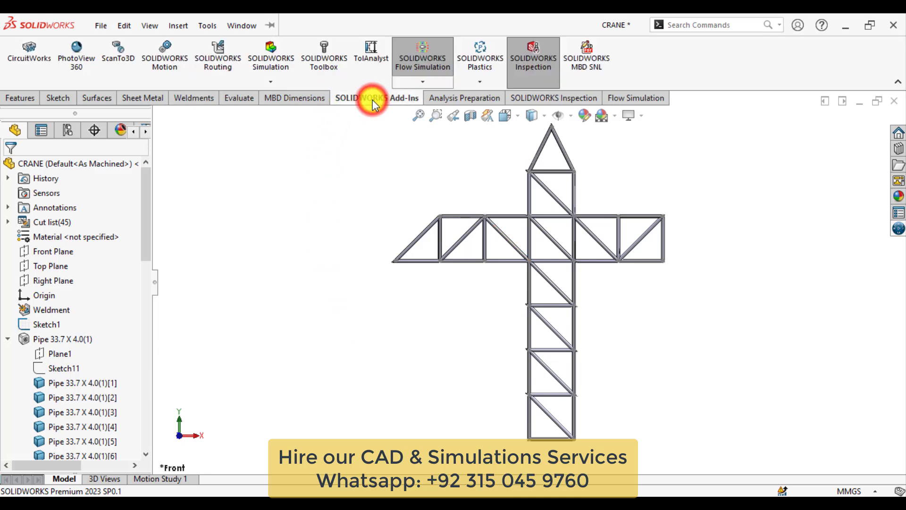
{"action": "left_click", "coordinate": [269, 80]}
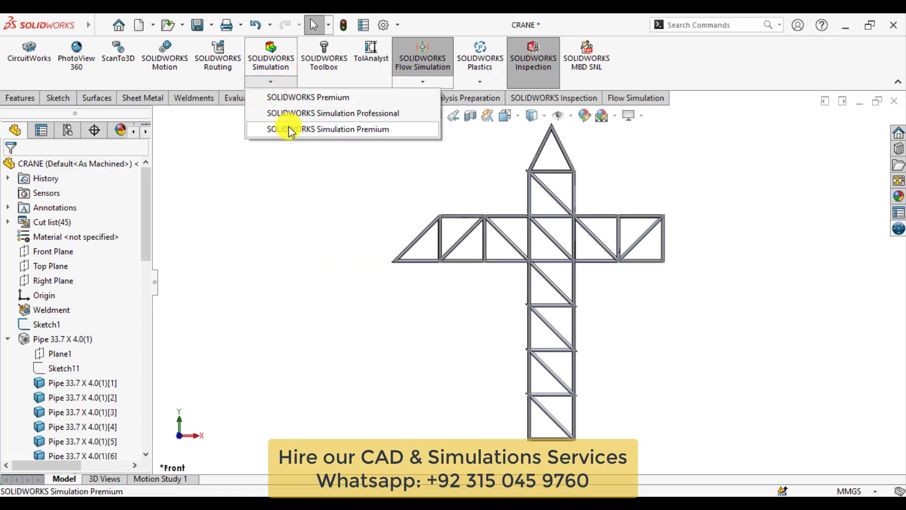
{"action": "left_click", "coordinate": [309, 132]}
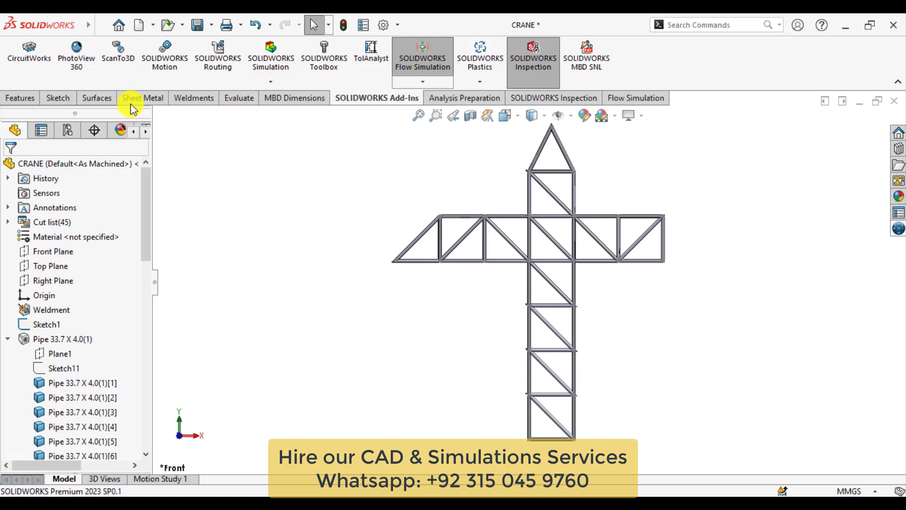
{"action": "left_click", "coordinate": [271, 61]}
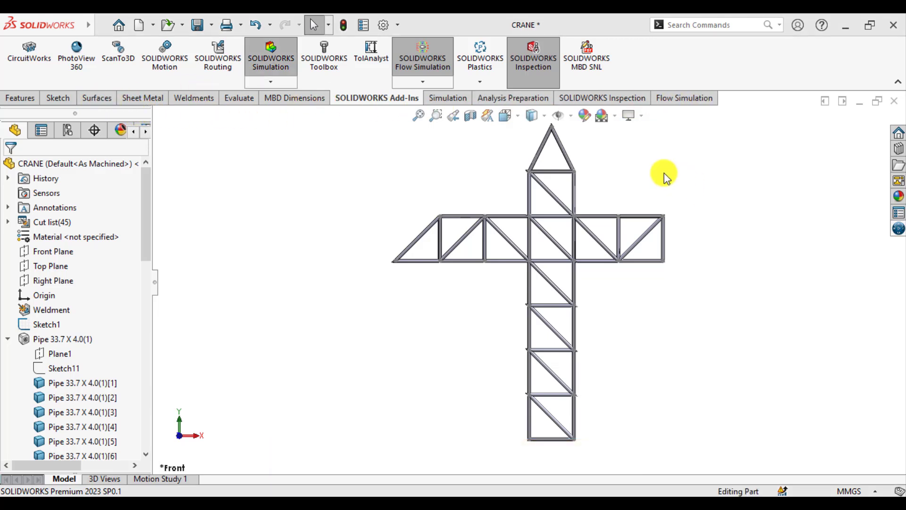
Create a new Static simulation study named Crane Study
{"action": "left_click", "coordinate": [448, 98]}
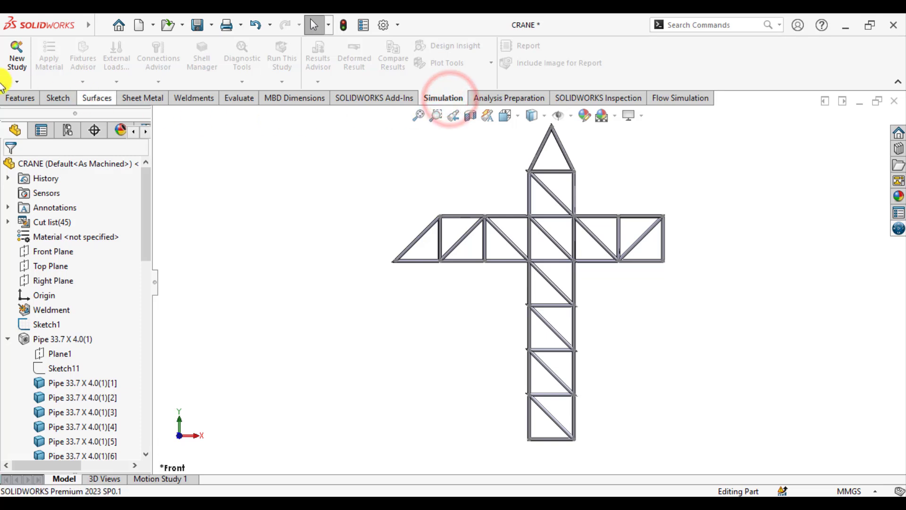
{"action": "left_click", "coordinate": [17, 63]}
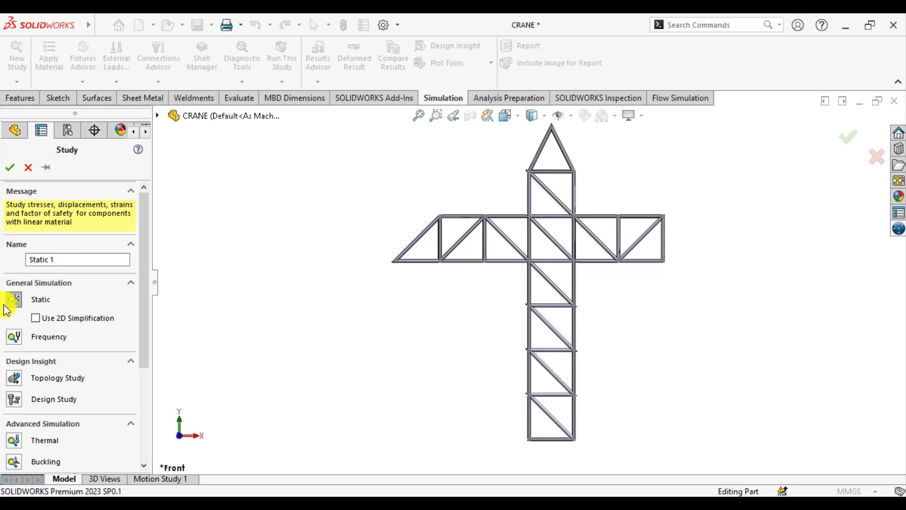
{"action": "double_click", "coordinate": [65, 259]}
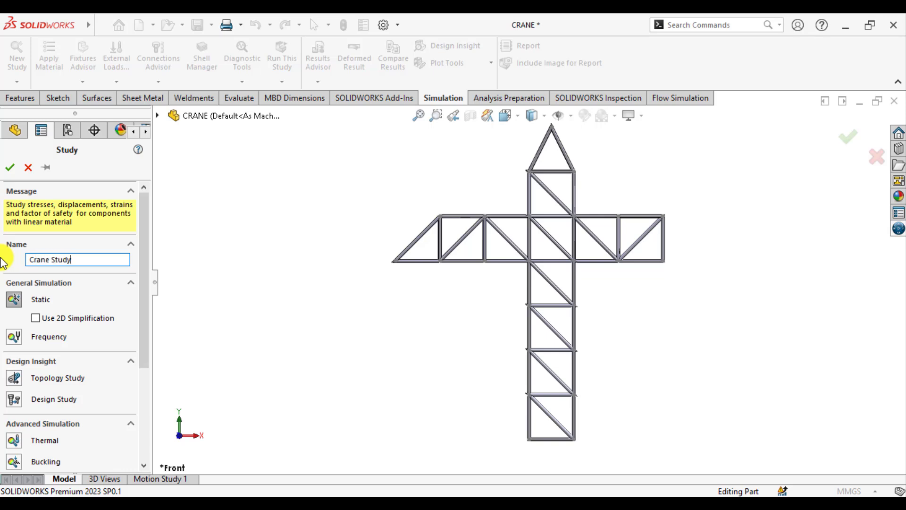
{"action": "left_click", "coordinate": [10, 169]}
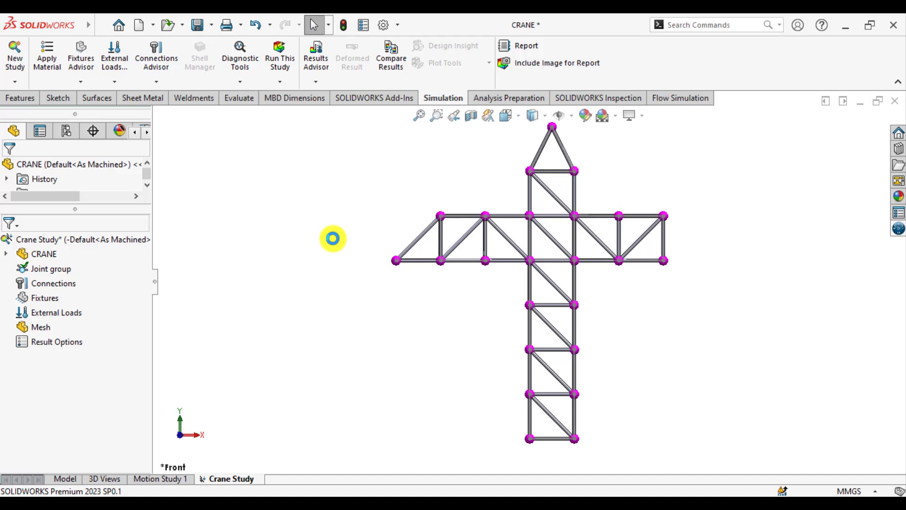
Apply the Alloy Steel material to all bodies of the crane in the study
{"action": "right_click", "coordinate": [34, 255]}
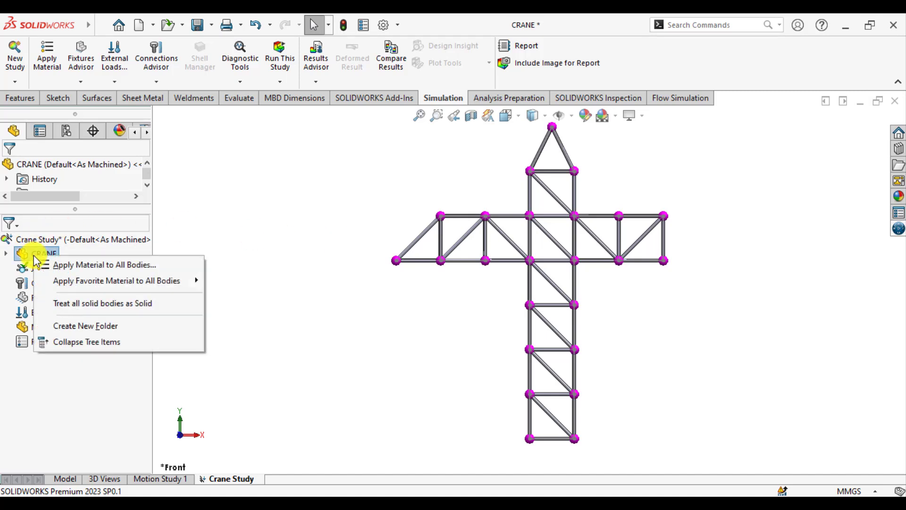
{"action": "left_click", "coordinate": [79, 266]}
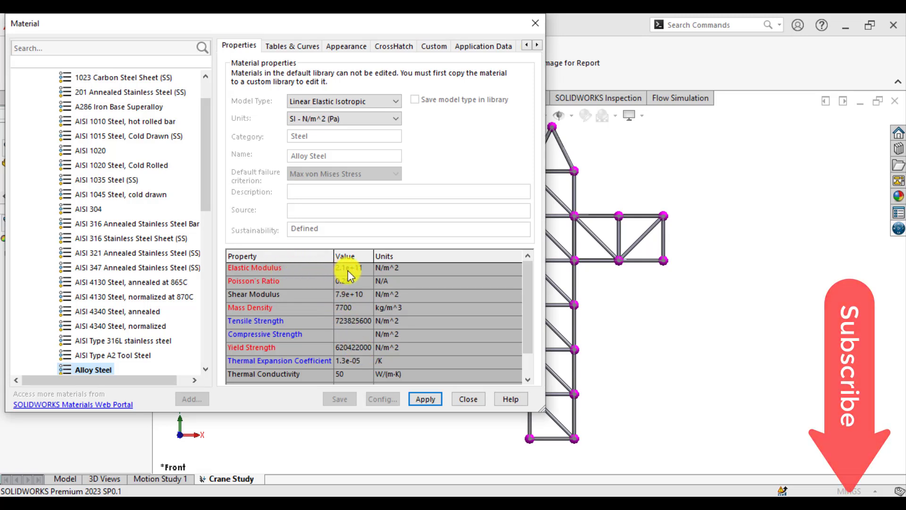
{"action": "left_click", "coordinate": [428, 399]}
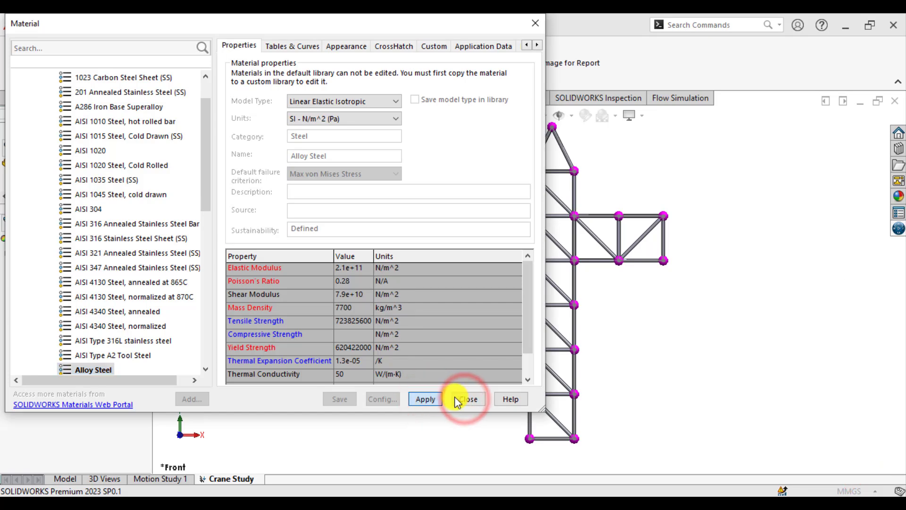
{"action": "left_click", "coordinate": [455, 397]}
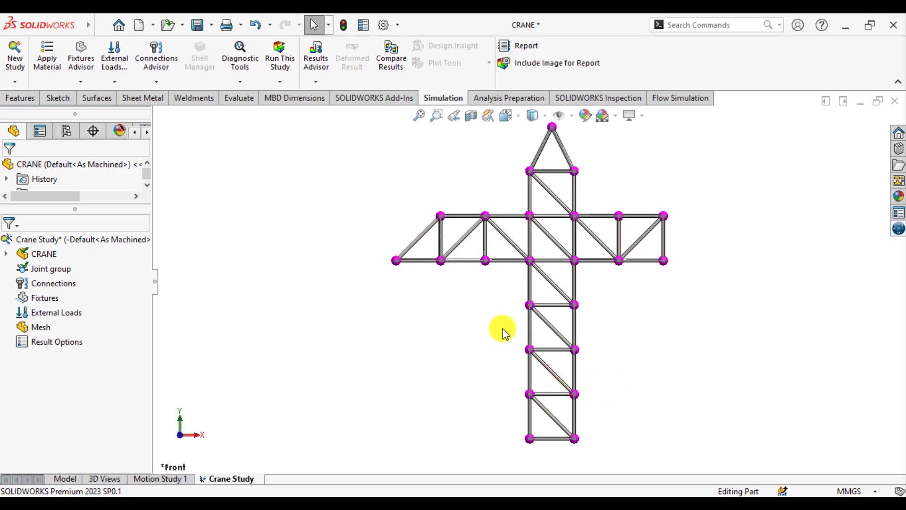
Define the mast's lowest diagonal brace, the body in the first cut-list folder, as a Truss instead of a Beam
{"action": "left_click", "coordinate": [6, 255]}
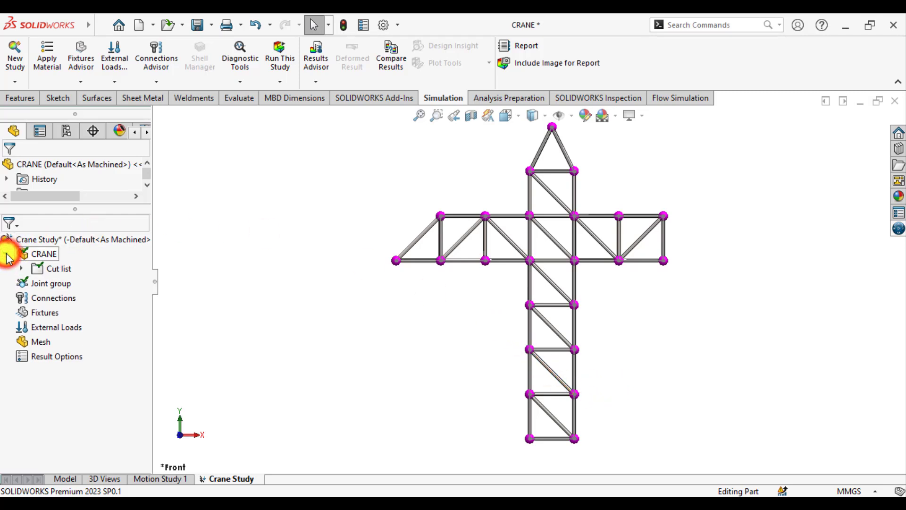
{"action": "left_click", "coordinate": [22, 269]}
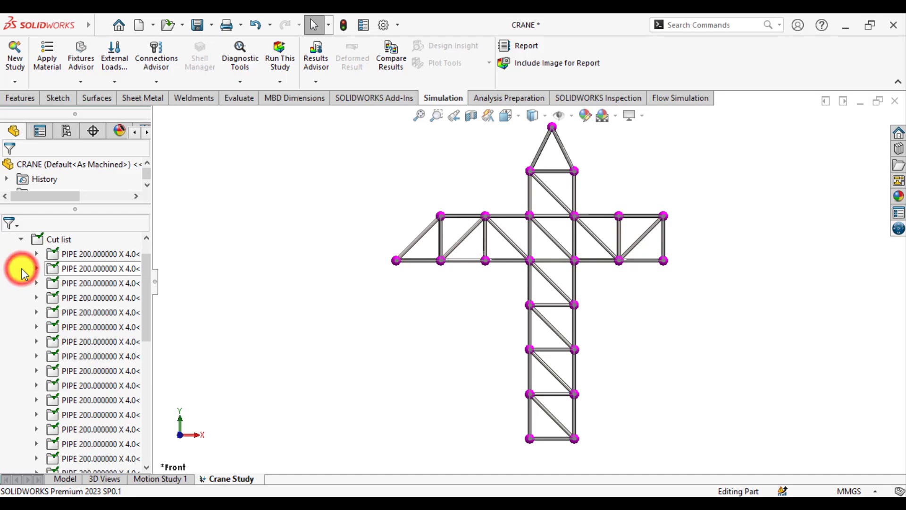
{"action": "left_click", "coordinate": [37, 254]}
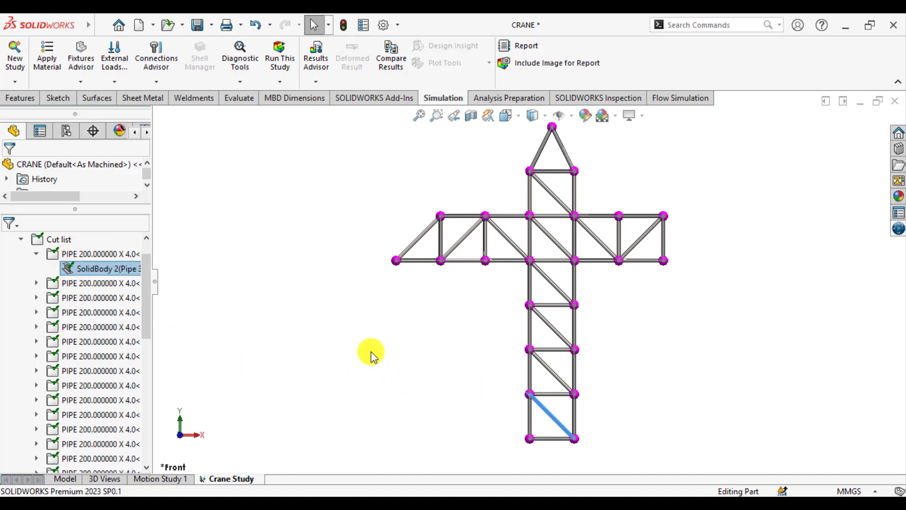
{"action": "right_click", "coordinate": [92, 267]}
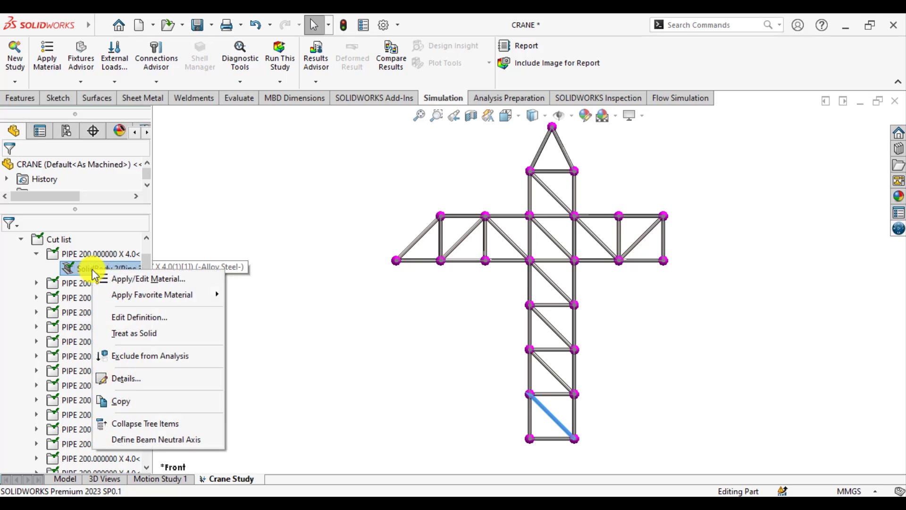
{"action": "left_click", "coordinate": [137, 322]}
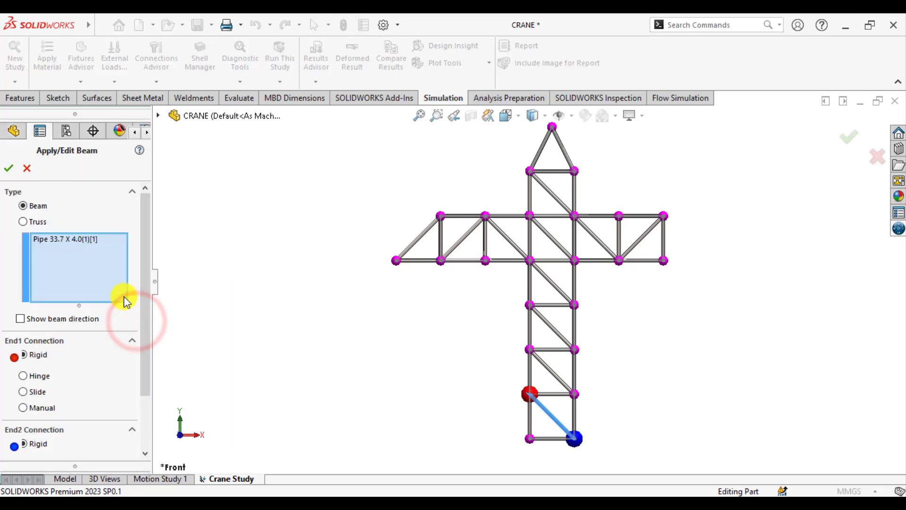
{"action": "left_click", "coordinate": [22, 221]}
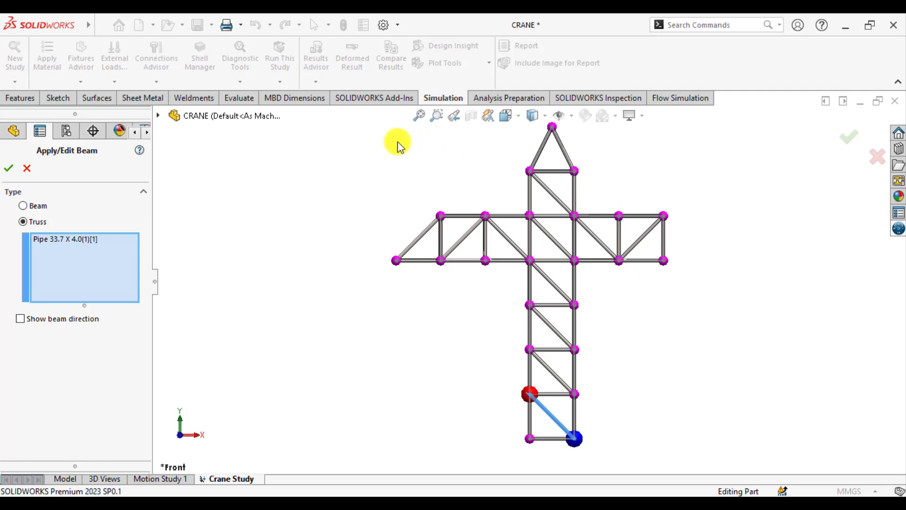
{"action": "left_click", "coordinate": [8, 171]}
{"action": "left_click", "coordinate": [309, 316]}
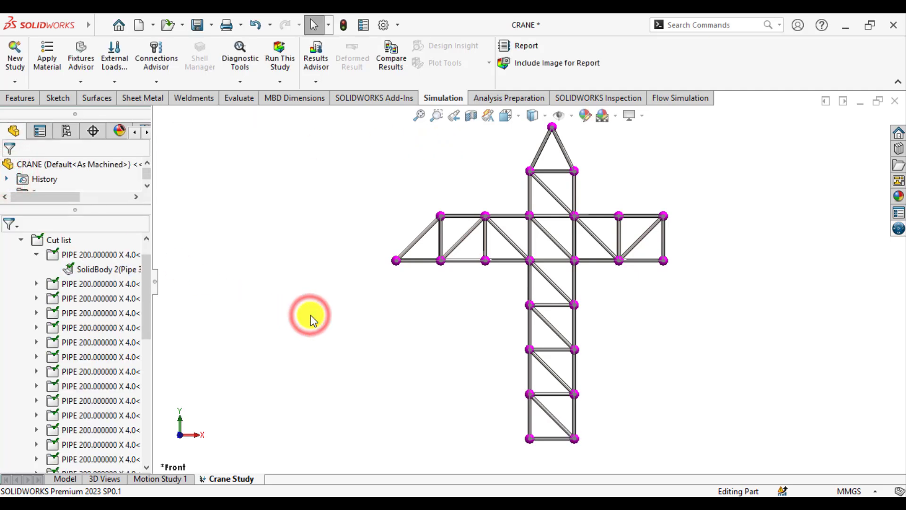
Define all five horizontal mast pipes in the second cut-list folder as Truss members together
{"action": "left_click", "coordinate": [37, 284]}
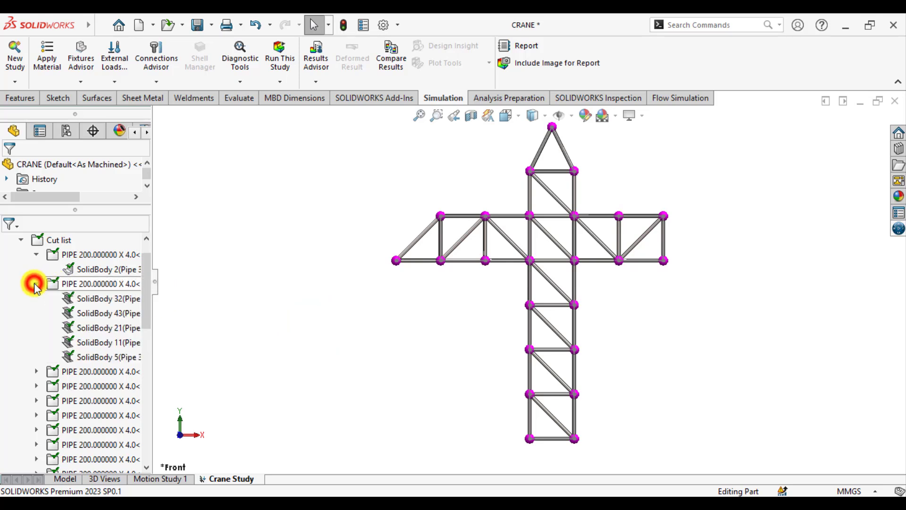
{"action": "left_click", "coordinate": [86, 297]}
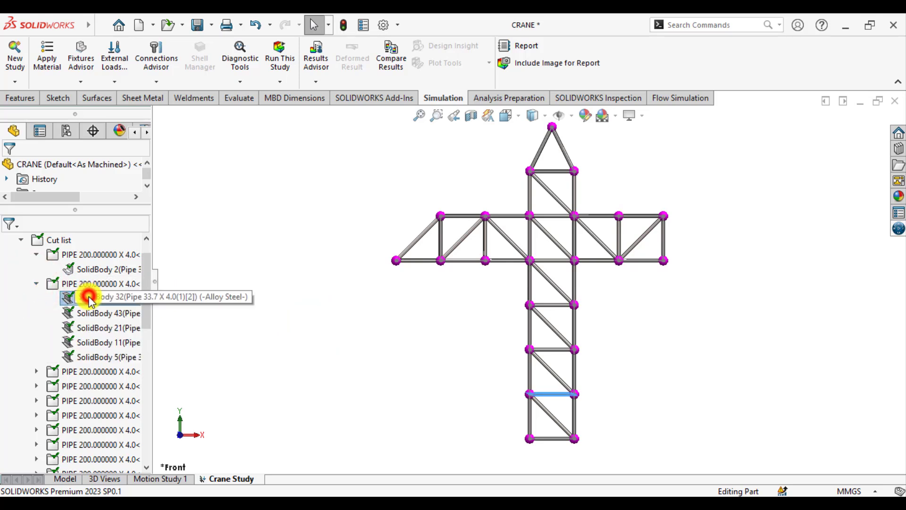
{"action": "left_click", "coordinate": [91, 357], "text": "shift"}
{"action": "right_click", "coordinate": [90, 357]}
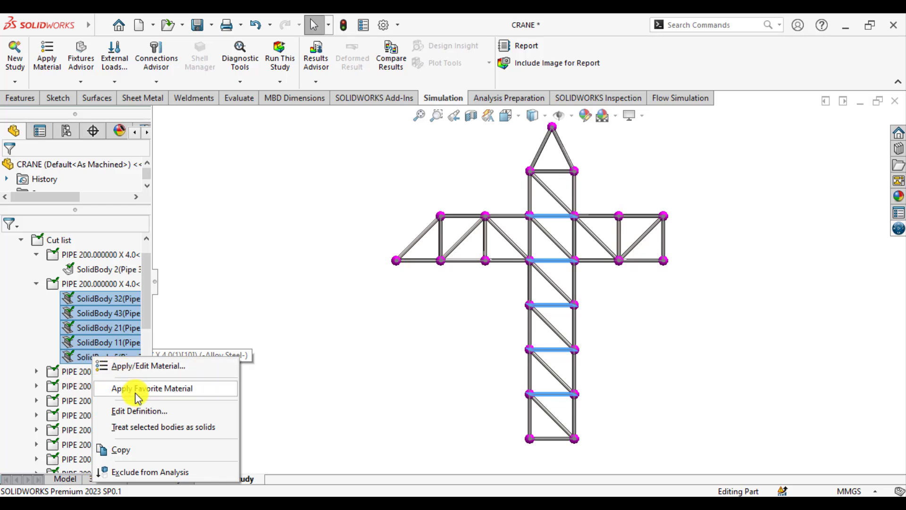
{"action": "left_click", "coordinate": [133, 411]}
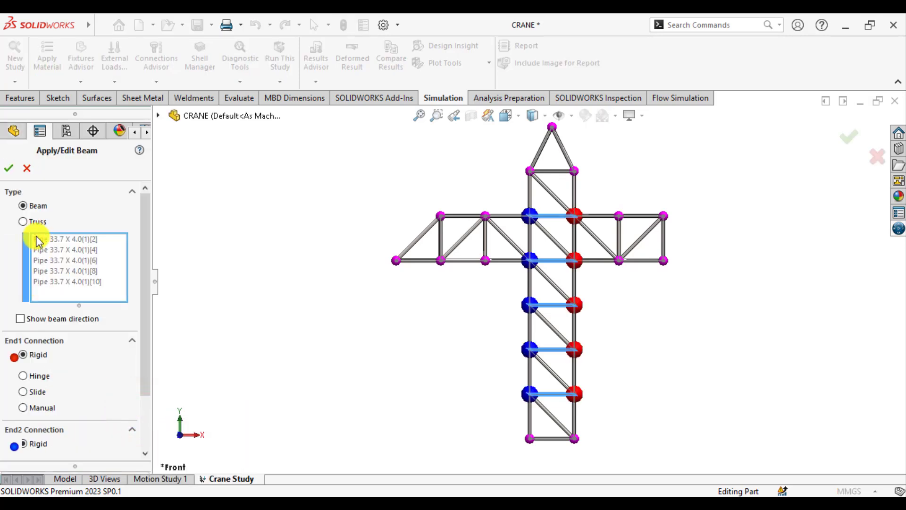
{"action": "left_click", "coordinate": [29, 221]}
{"action": "left_click", "coordinate": [8, 168]}
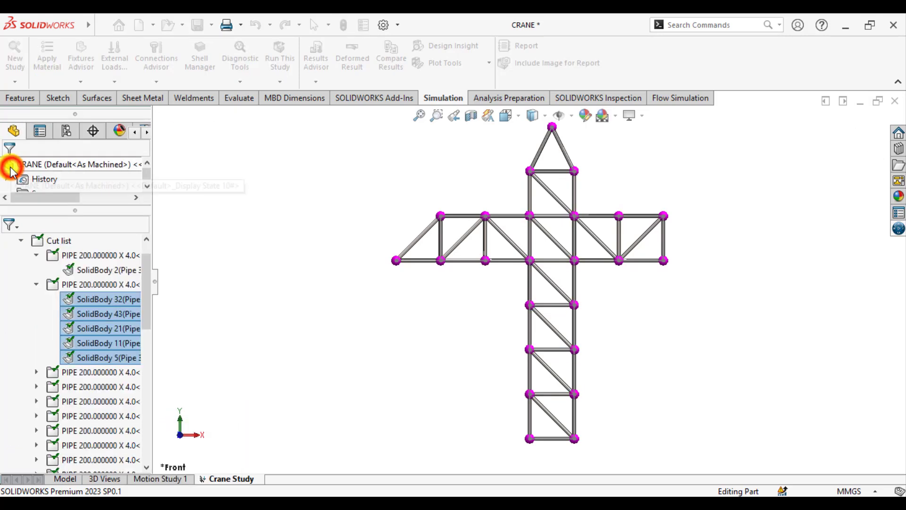
{"action": "left_click", "coordinate": [268, 308]}
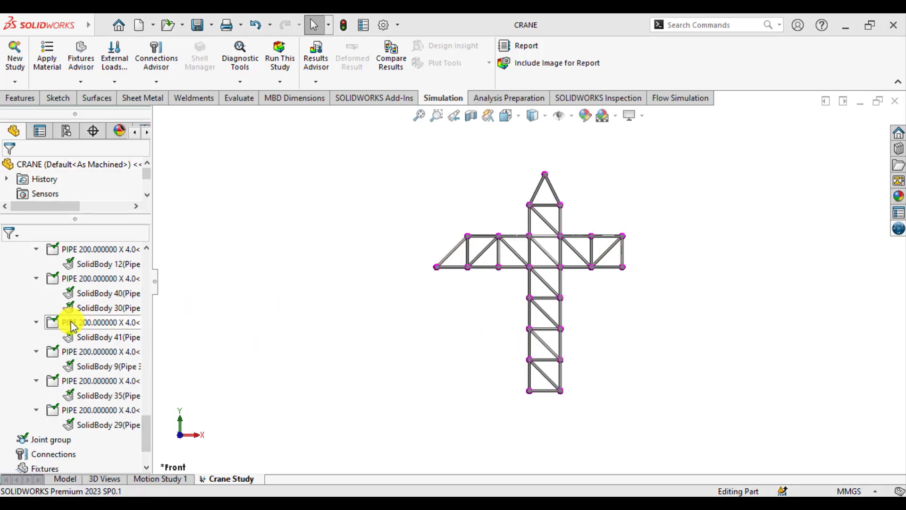
Review the truss definitions of the remaining cut-list bodies and inspect the crane's joints from the front and the side
{"action": "scroll", "coordinate": [71, 321], "scroll_direction": "up", "scroll_amount": 4}
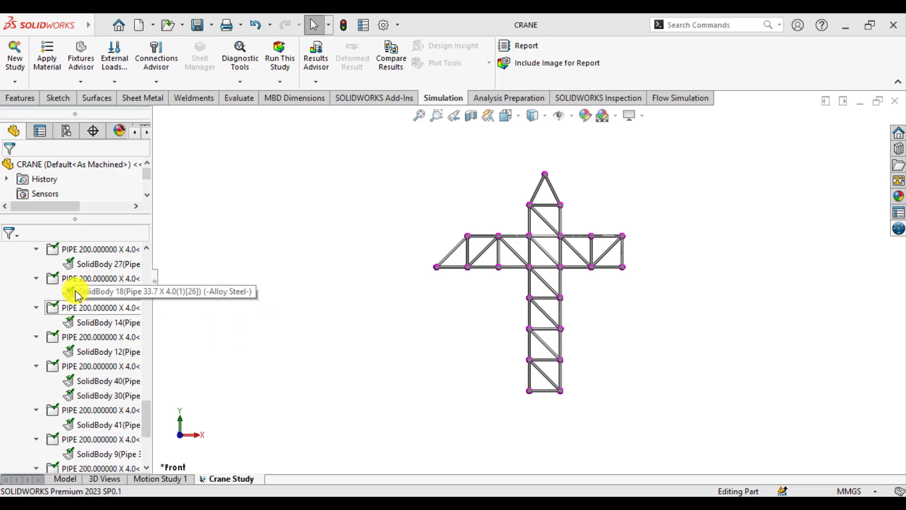
{"action": "scroll", "coordinate": [76, 295], "scroll_direction": "down", "scroll_amount": 5}
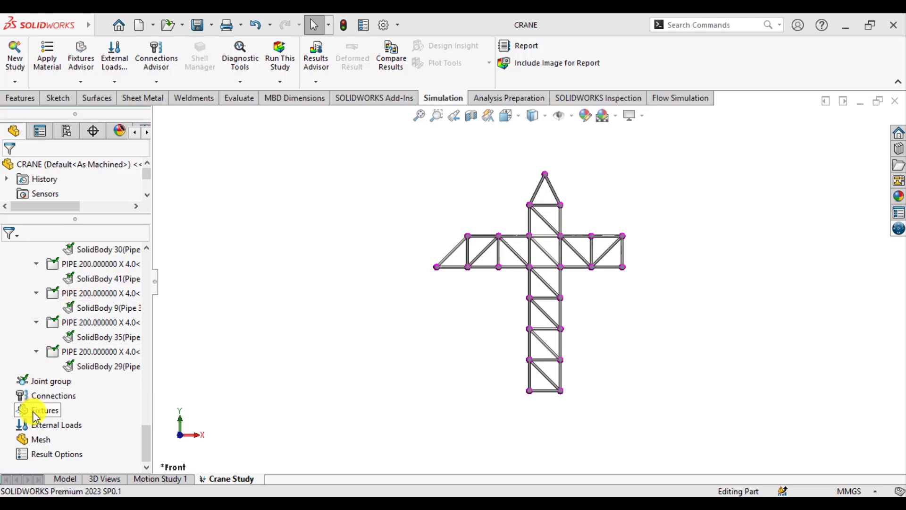
{"action": "scroll", "coordinate": [613, 356], "scroll_direction": "down", "scroll_amount": 3}
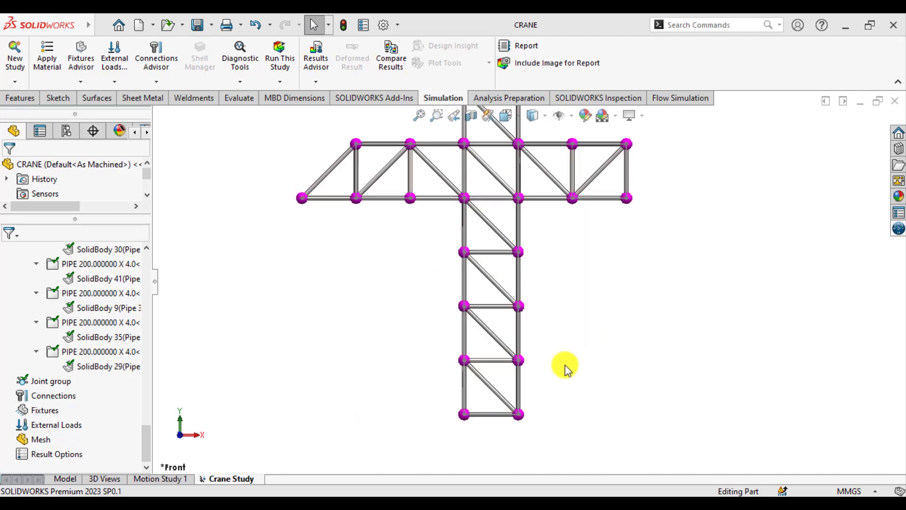
{"action": "scroll", "coordinate": [438, 408], "scroll_direction": "up", "scroll_amount": 2}
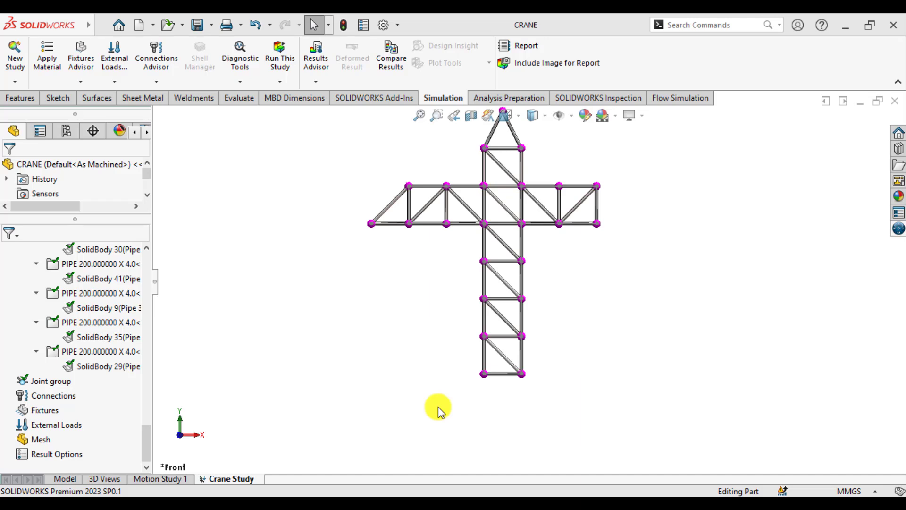
{"action": "scroll", "coordinate": [438, 406], "scroll_direction": "up", "scroll_amount": 1}
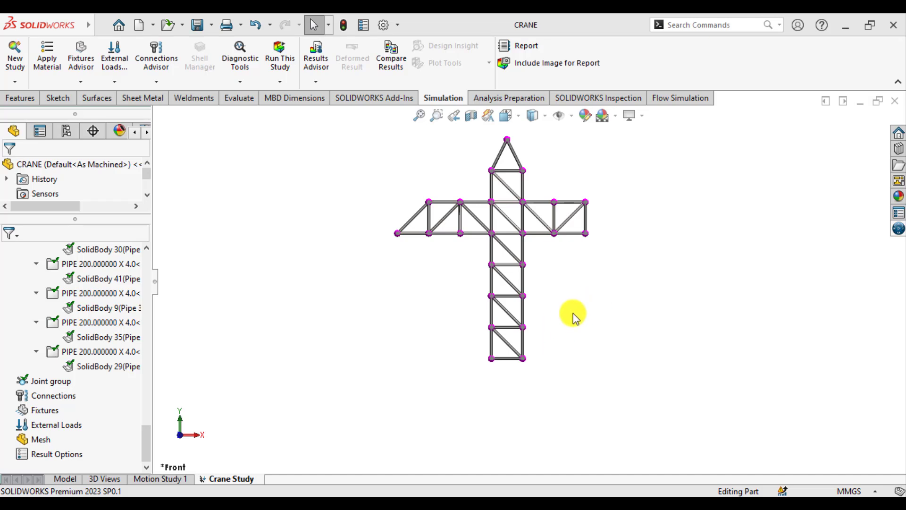
{"action": "middle_click_drag", "start_coordinate": [560, 318], "coordinate": [212, 405]}
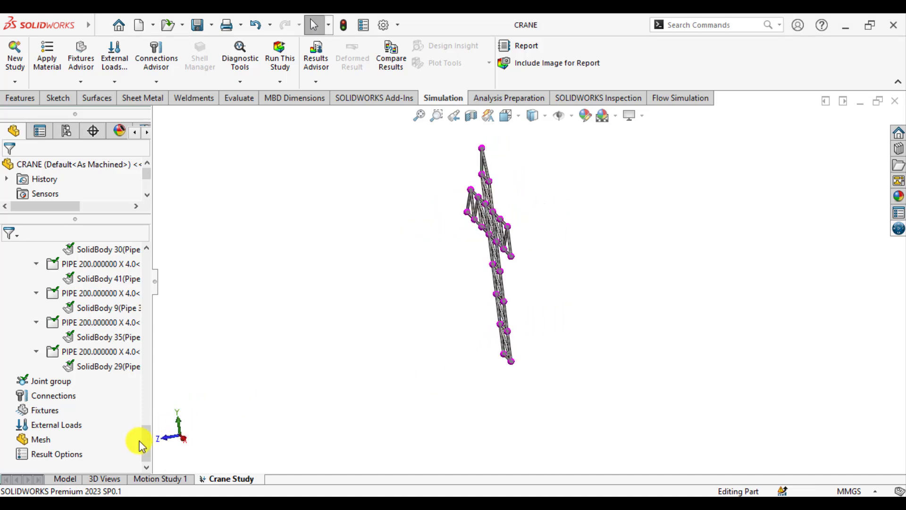
Begin a new fixture of the Use Reference Geometry type and clear all joints from its selection
{"action": "middle_click_drag", "start_coordinate": [313, 396], "coordinate": [351, 398]}
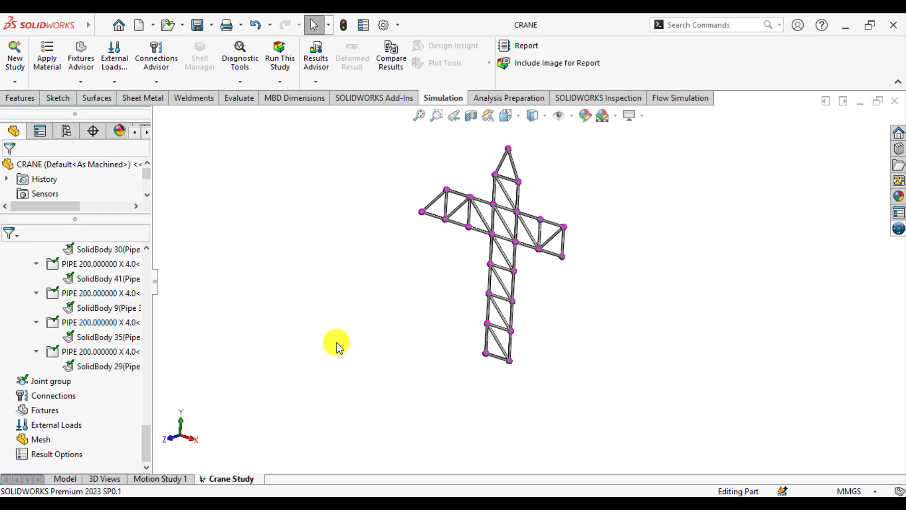
{"action": "scroll", "coordinate": [497, 340], "scroll_direction": "down", "scroll_amount": 6}
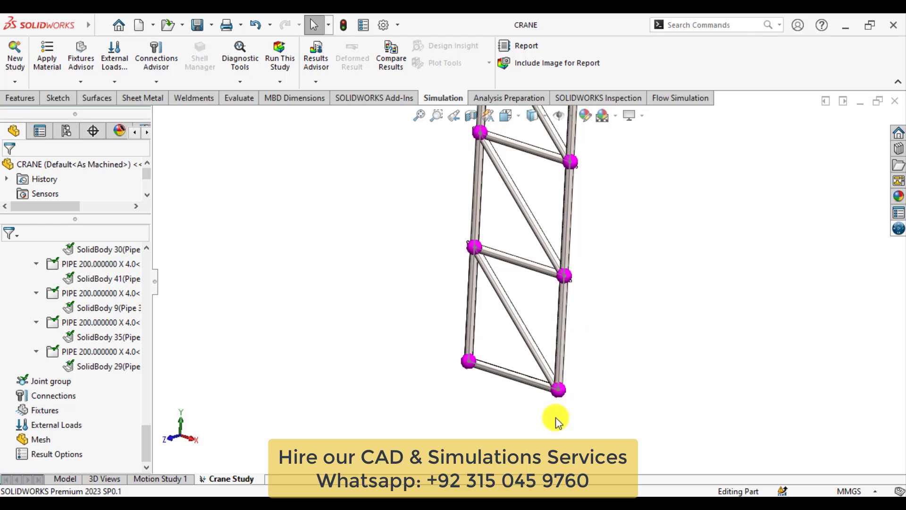
{"action": "scroll", "coordinate": [476, 402], "scroll_direction": "up", "scroll_amount": 2}
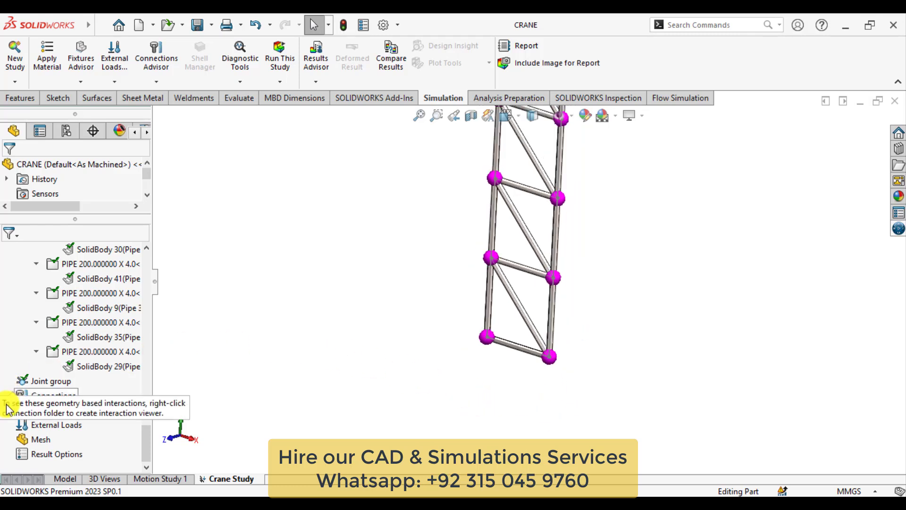
{"action": "right_click", "coordinate": [47, 409]}
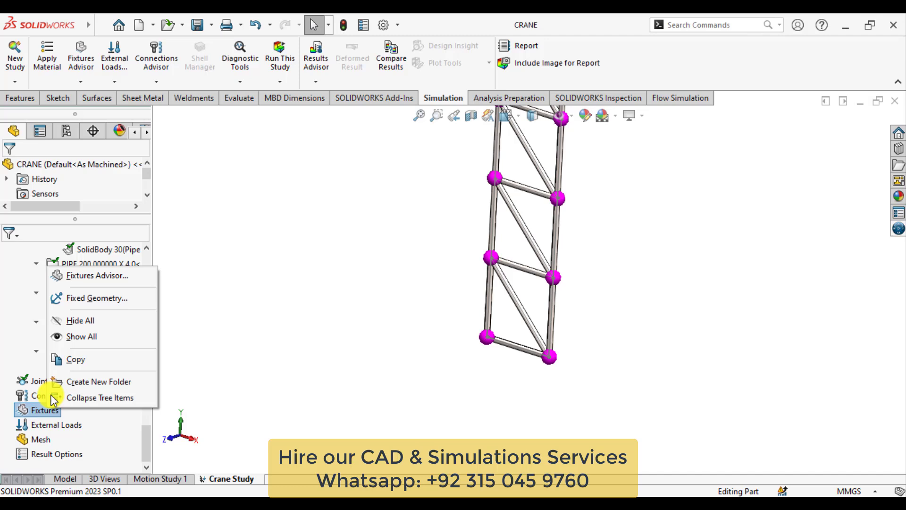
{"action": "left_click", "coordinate": [83, 298]}
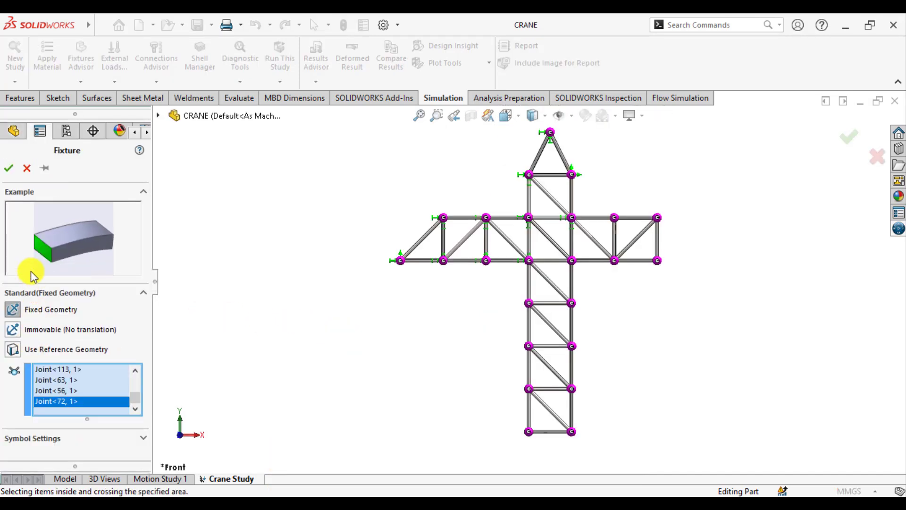
{"action": "left_click", "coordinate": [12, 349]}
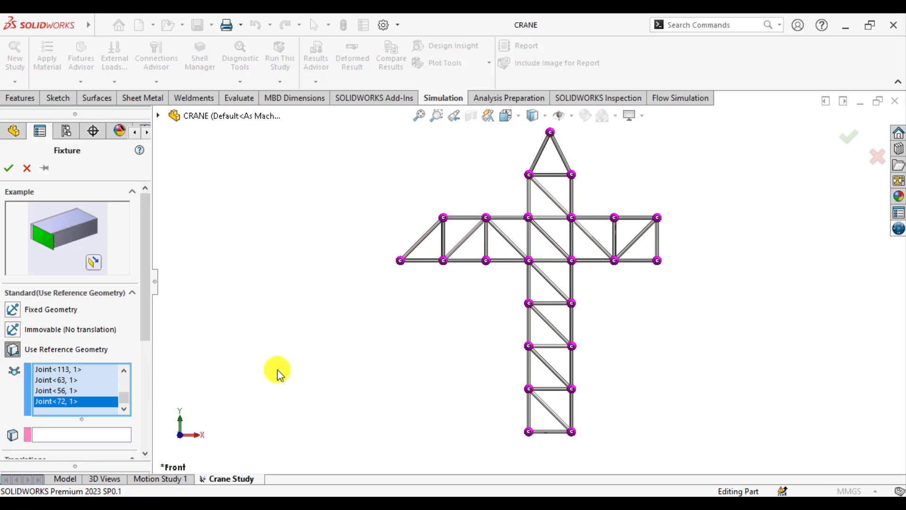
{"action": "middle_click_drag", "start_coordinate": [374, 307], "coordinate": [364, 356]}
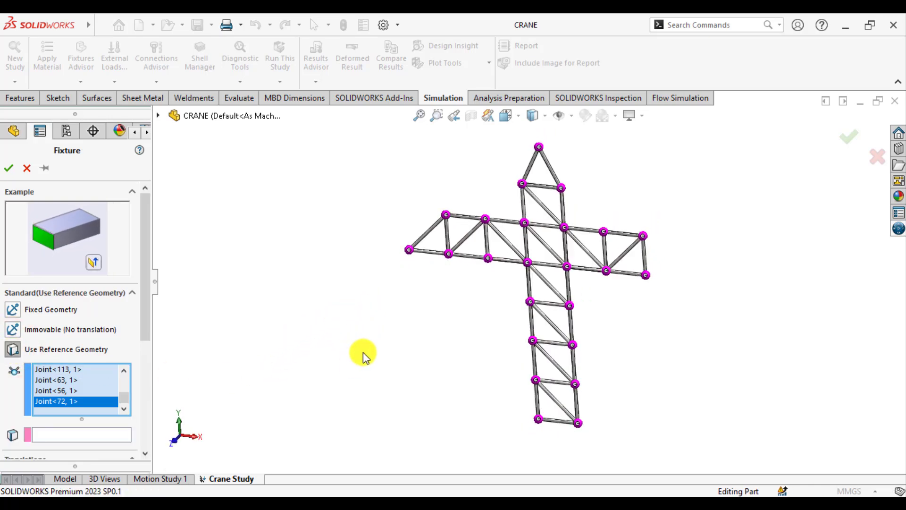
{"action": "right_click", "coordinate": [92, 381]}
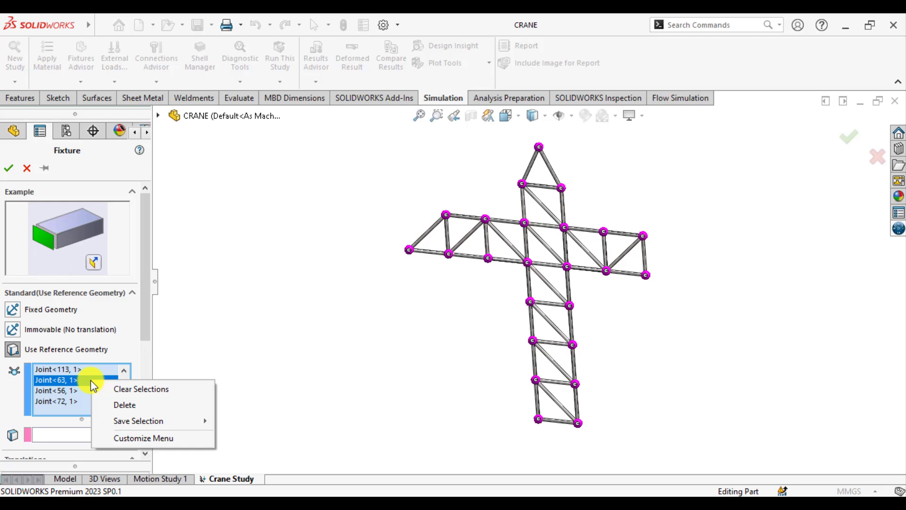
{"action": "left_click", "coordinate": [137, 387]}
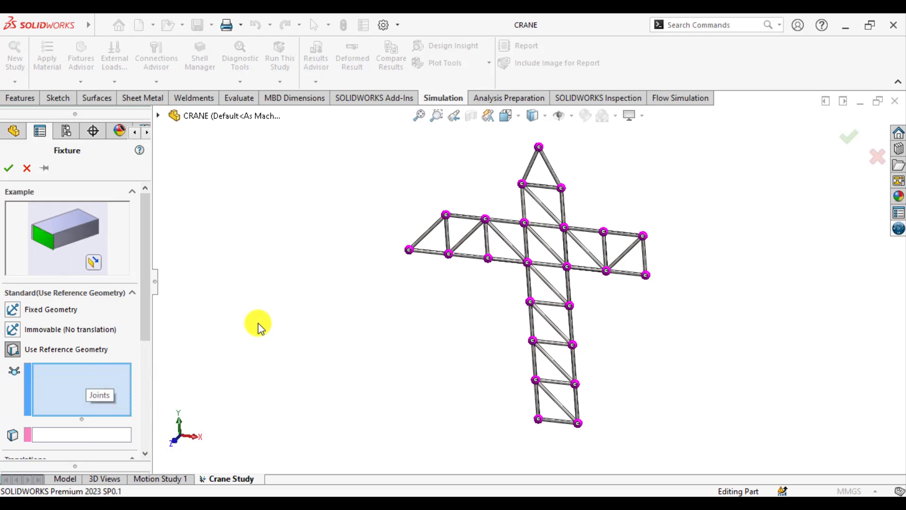
Select all of the crane's joints one by one, across the jib and along the mast, for the reference geometry fixture
{"action": "left_click", "coordinate": [406, 252]}
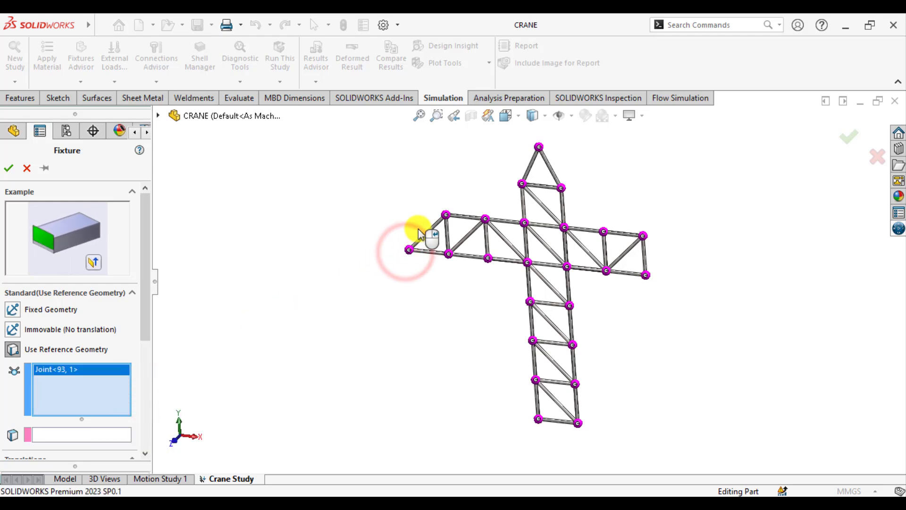
{"action": "left_click", "coordinate": [446, 215]}
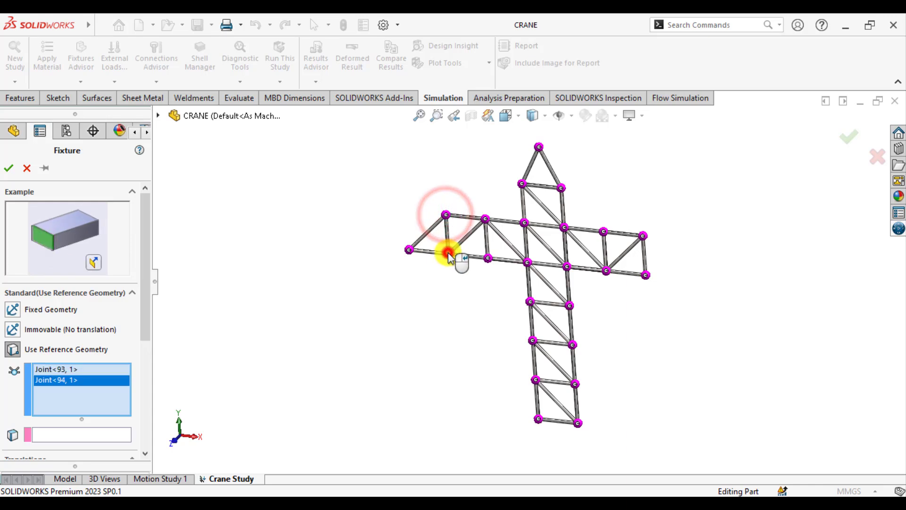
{"action": "left_click", "coordinate": [448, 253]}
{"action": "left_click", "coordinate": [487, 218]}
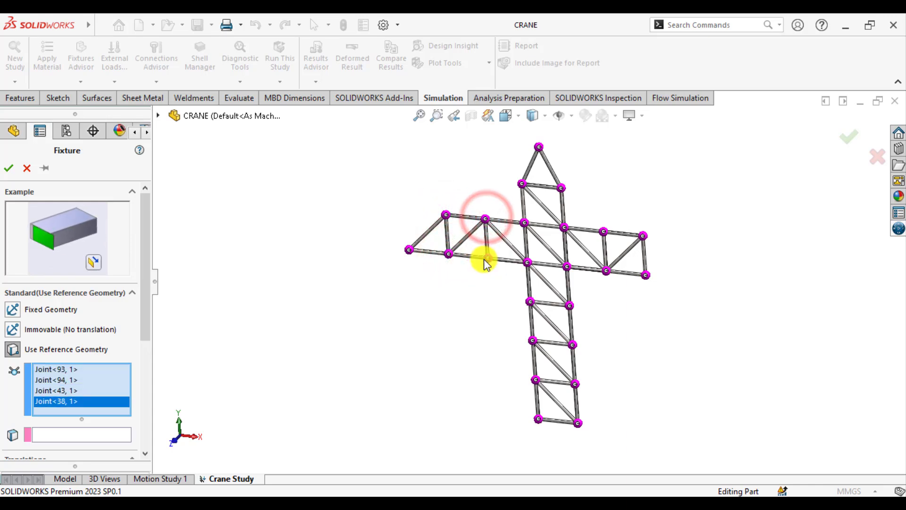
{"action": "left_click", "coordinate": [487, 258]}
{"action": "left_click", "coordinate": [524, 222]}
{"action": "left_click", "coordinate": [527, 262]}
{"action": "left_click", "coordinate": [564, 228]}
{"action": "left_click", "coordinate": [567, 266]}
{"action": "left_click", "coordinate": [604, 231]}
{"action": "left_click", "coordinate": [607, 270]}
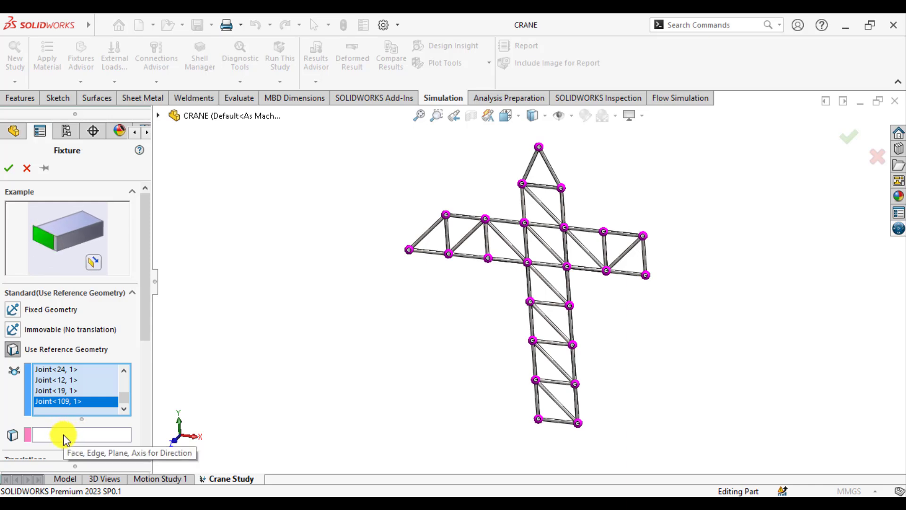
Use the Front Plane as the fixture's reference and restrain the joints' translation normal to it at 0 mm
{"action": "left_click", "coordinate": [63, 434]}
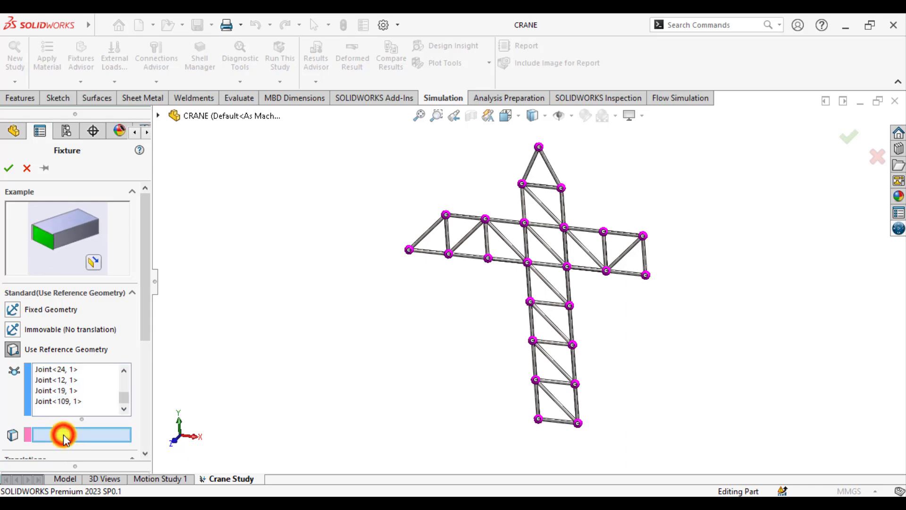
{"action": "left_click", "coordinate": [158, 116]}
{"action": "left_click", "coordinate": [195, 203]}
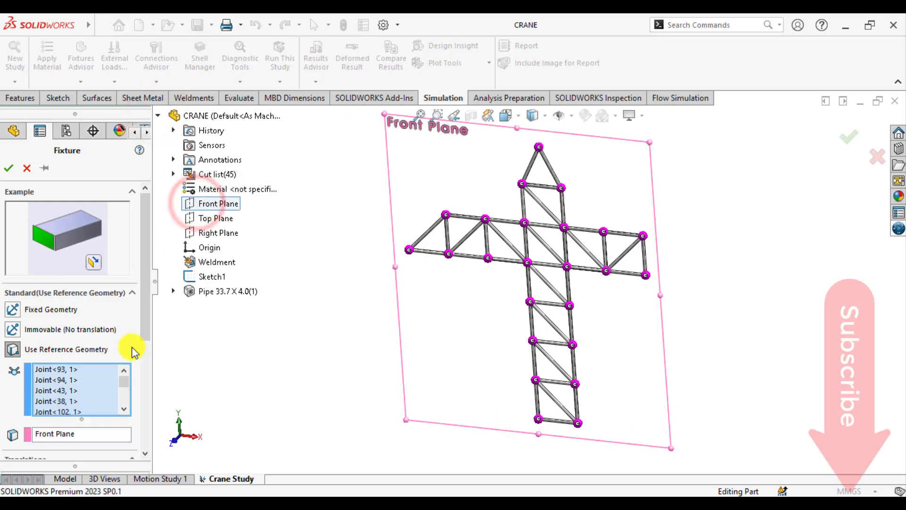
{"action": "left_click_drag", "start_coordinate": [149, 325], "coordinate": [143, 399]}
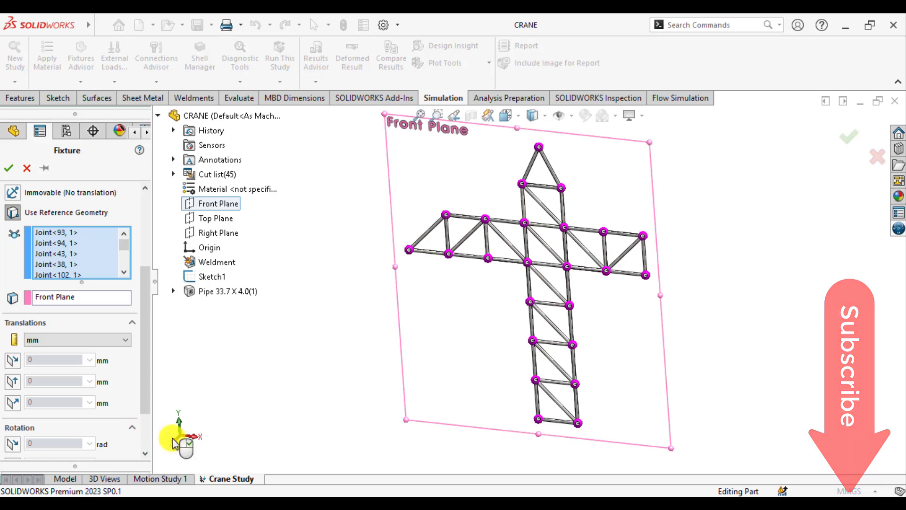
{"action": "left_click", "coordinate": [13, 403]}
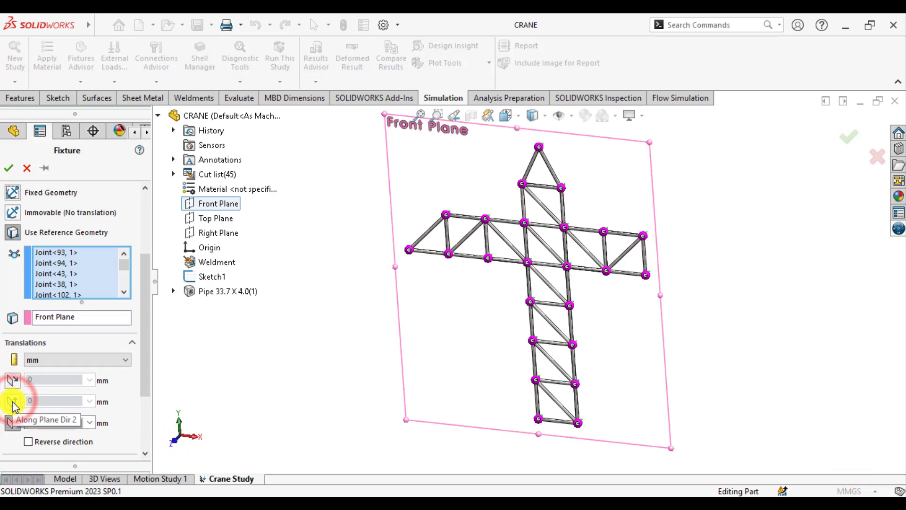
Set the reference geometry fixture's symbol size to 200 and accept the fixture
{"action": "left_click_drag", "start_coordinate": [144, 362], "coordinate": [147, 424]}
{"action": "left_click", "coordinate": [59, 451]}
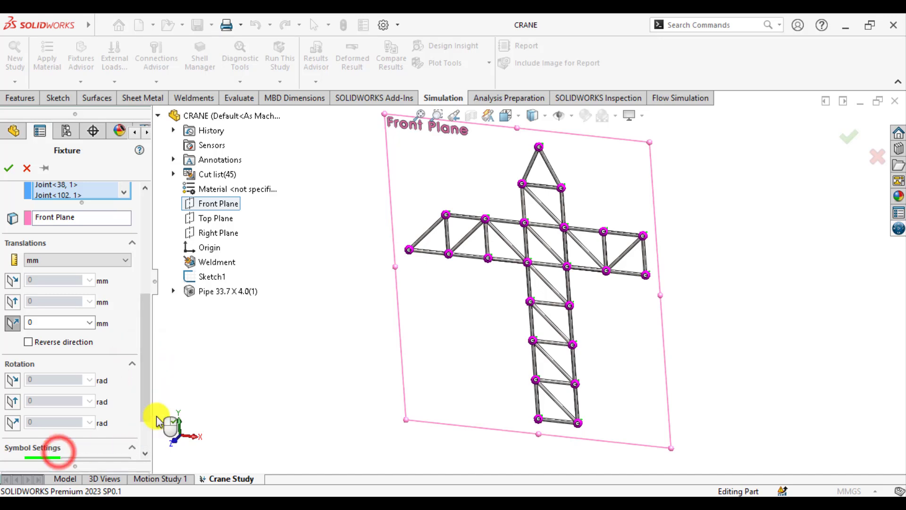
{"action": "left_click", "coordinate": [143, 403]}
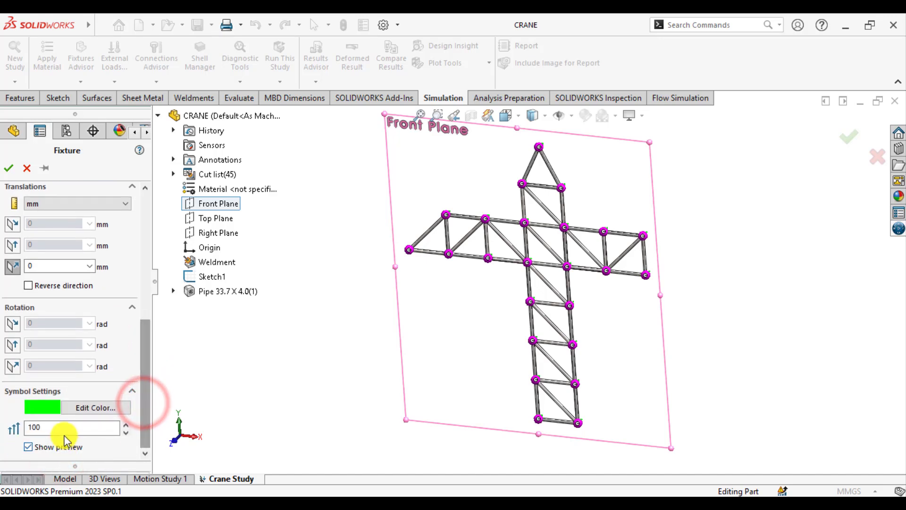
{"action": "left_click_drag", "start_coordinate": [61, 428], "coordinate": [4, 432]}
{"action": "type", "text": "20"}
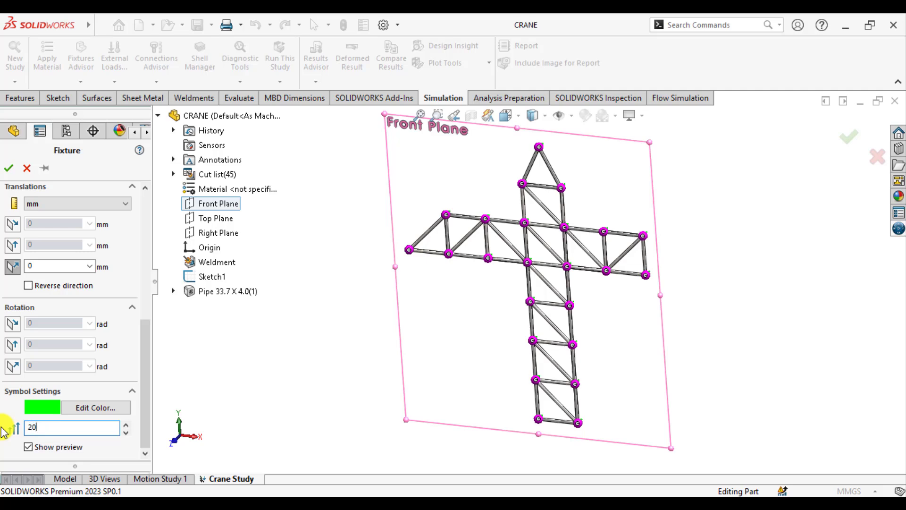
{"action": "type", "text": "0"}
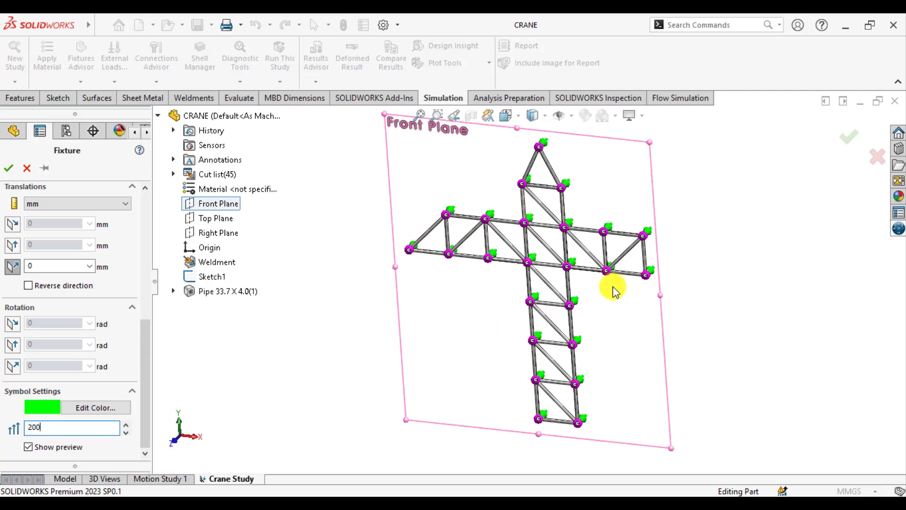
{"action": "middle_click_drag", "start_coordinate": [689, 313], "coordinate": [690, 352]}
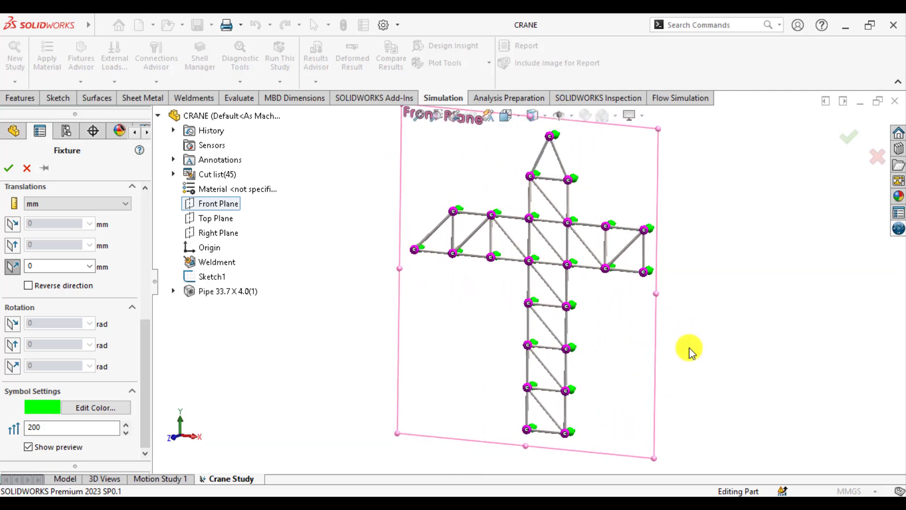
{"action": "left_click", "coordinate": [10, 169]}
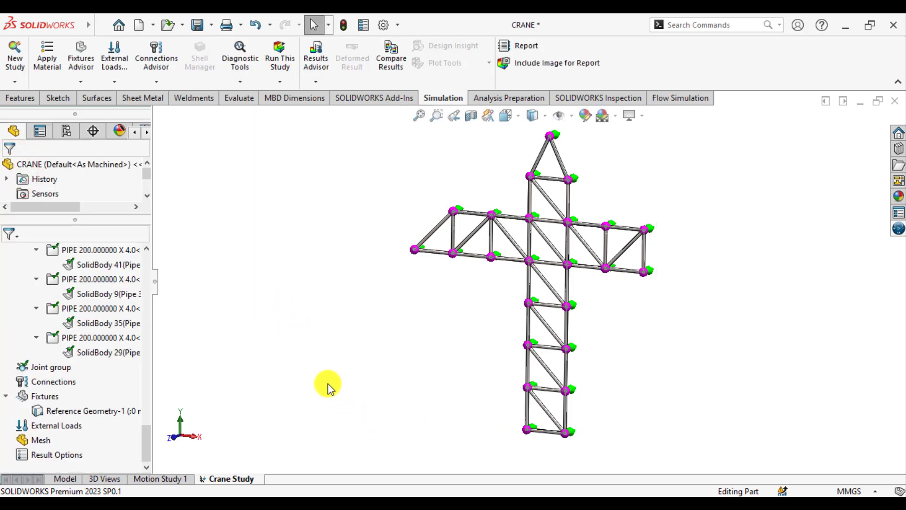
Start a Fixed Geometry fixture on the left joint at the base of the crane's mast
{"action": "scroll", "coordinate": [543, 406], "scroll_direction": "down", "scroll_amount": 3}
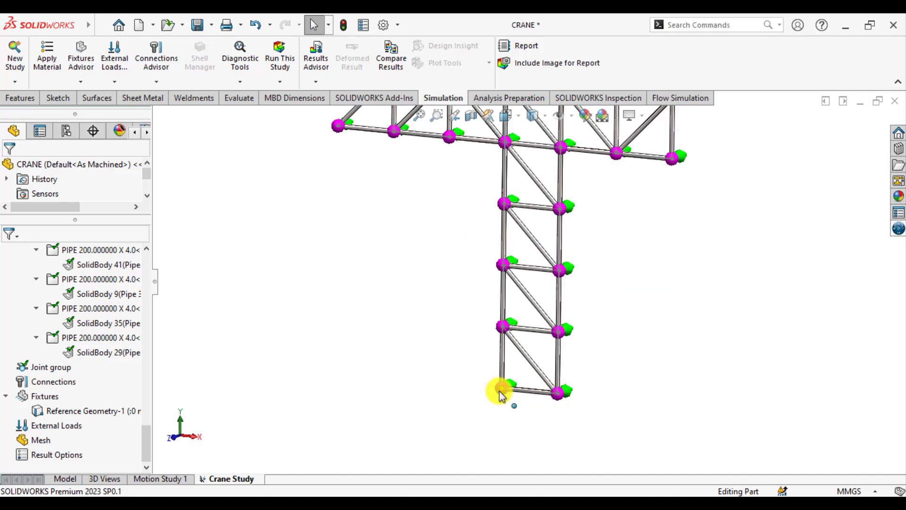
{"action": "right_click", "coordinate": [40, 396]}
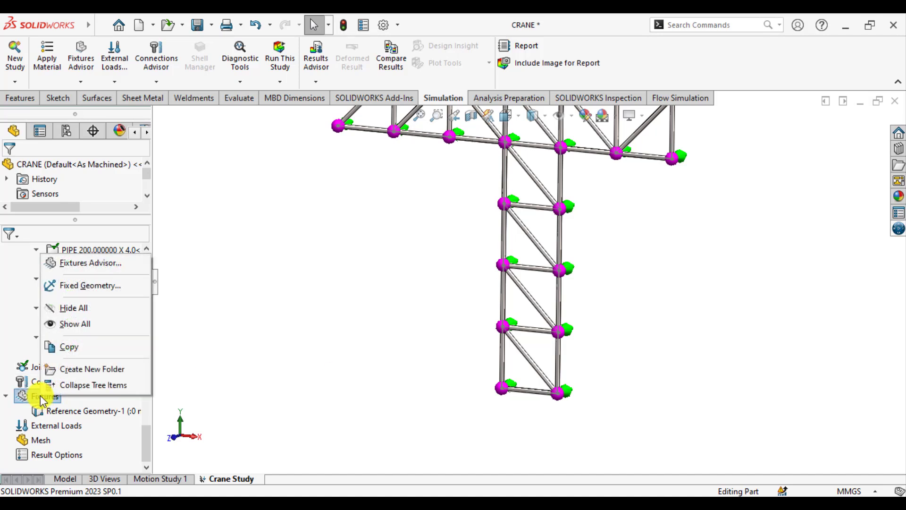
{"action": "left_click", "coordinate": [82, 285]}
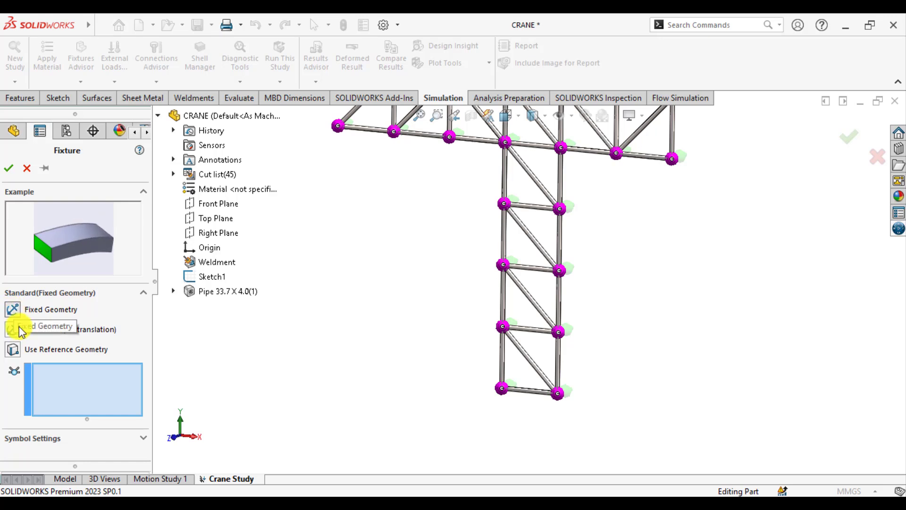
{"action": "left_click", "coordinate": [502, 389]}
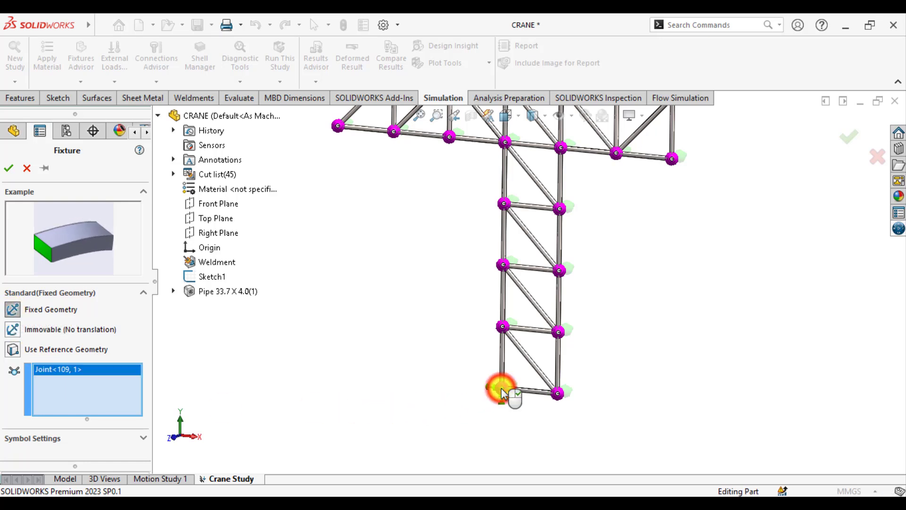
Colour the fixed fixture's symbols blue, set their size to 200 and accept the fixture
{"action": "left_click", "coordinate": [52, 439]}
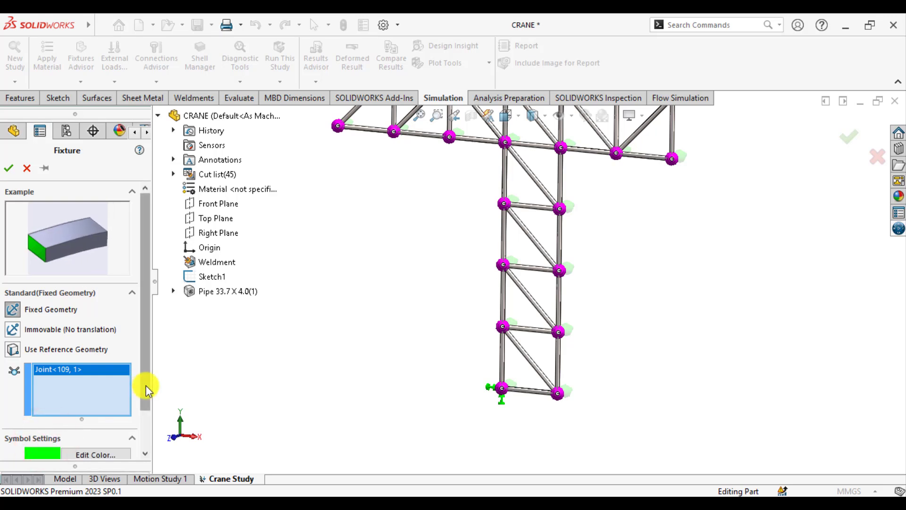
{"action": "left_click_drag", "start_coordinate": [143, 385], "coordinate": [148, 419]}
{"action": "left_click", "coordinate": [108, 409]}
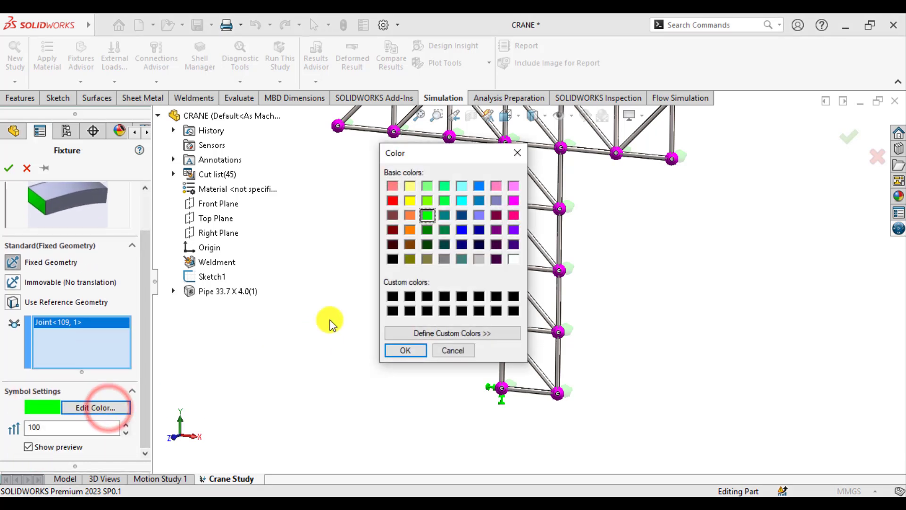
{"action": "left_click", "coordinate": [461, 229]}
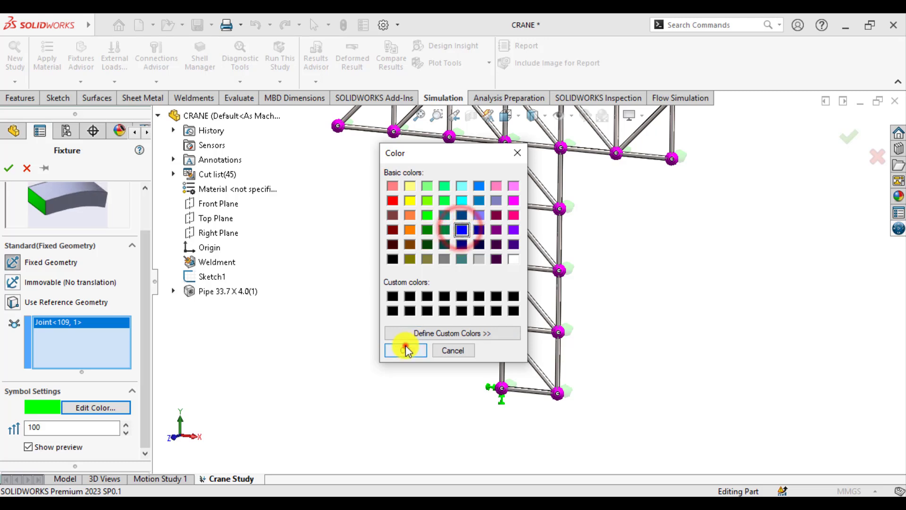
{"action": "left_click", "coordinate": [406, 350]}
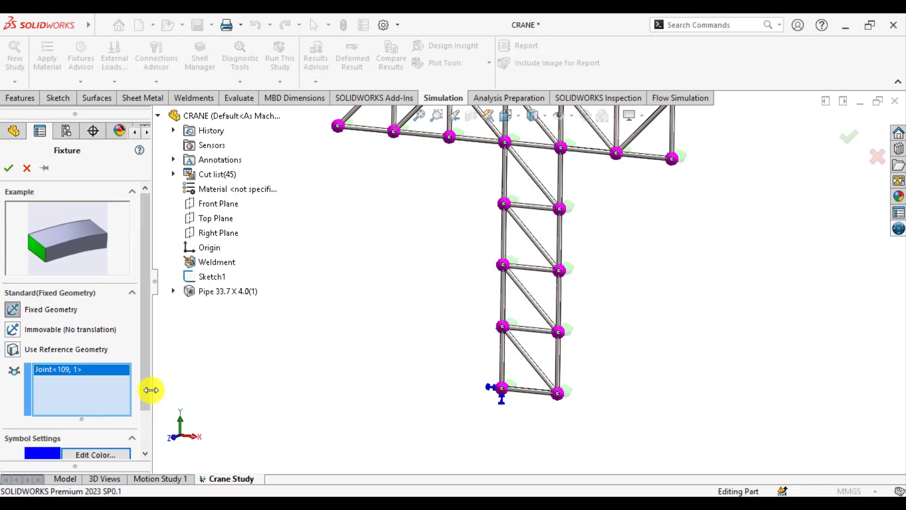
{"action": "left_click_drag", "start_coordinate": [146, 390], "coordinate": [149, 437]}
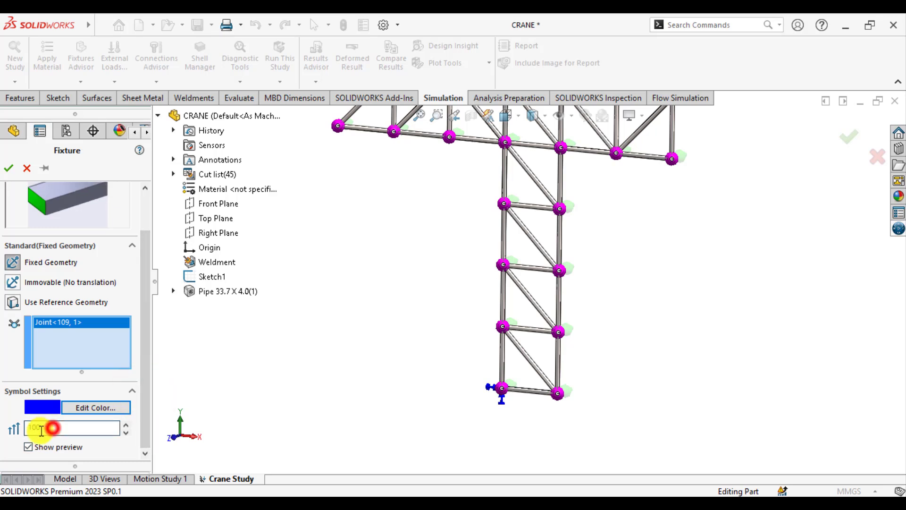
{"action": "left_click_drag", "start_coordinate": [57, 427], "coordinate": [7, 431]}
{"action": "type", "text": "200"}
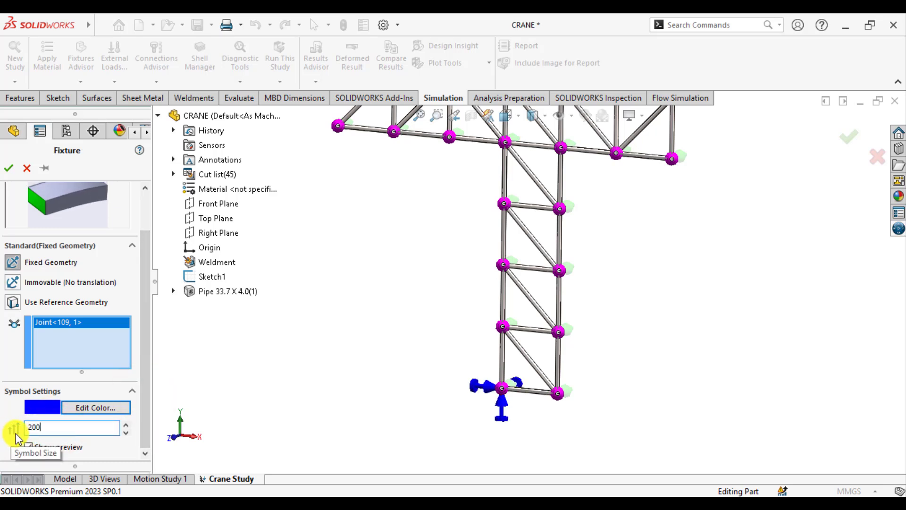
{"action": "left_click", "coordinate": [8, 168]}
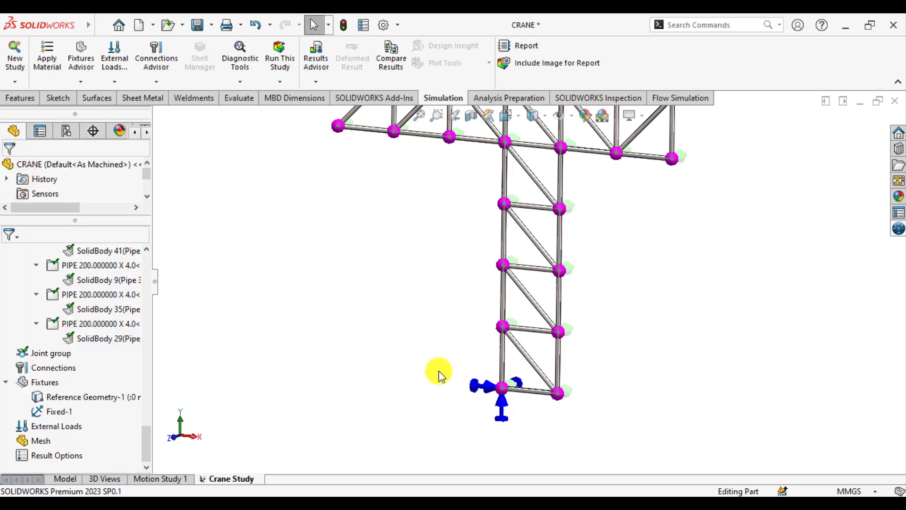
{"action": "mouse_move", "coordinate": [437, 372]}
{"action": "middle_mouse_down"}
{"action": "mouse_move", "coordinate": [481, 419]}
{"action": "mouse_move", "coordinate": [461, 372]}
{"action": "mouse_move", "coordinate": [440, 381]}
{"action": "middle_mouse_up"}
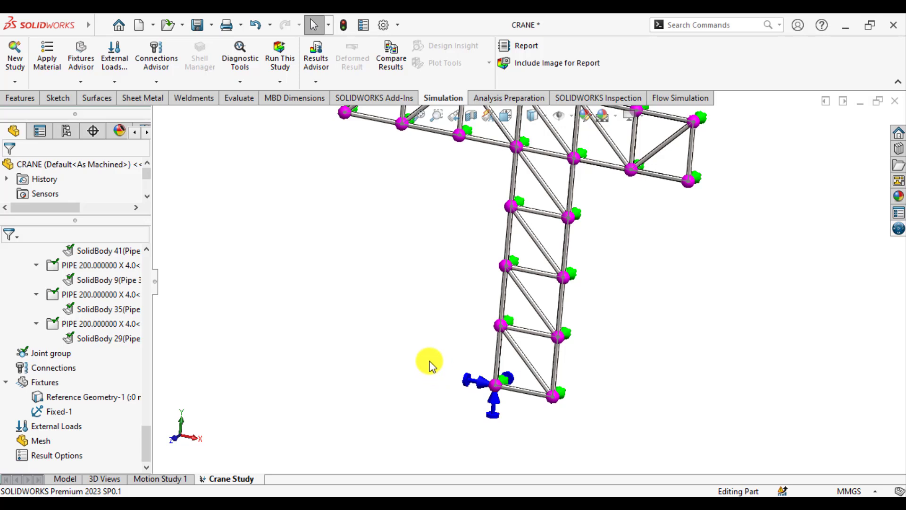
Start an Immovable (No translation) fixture on the right joint at the base of the crane's mast
{"action": "right_click", "coordinate": [40, 387]}
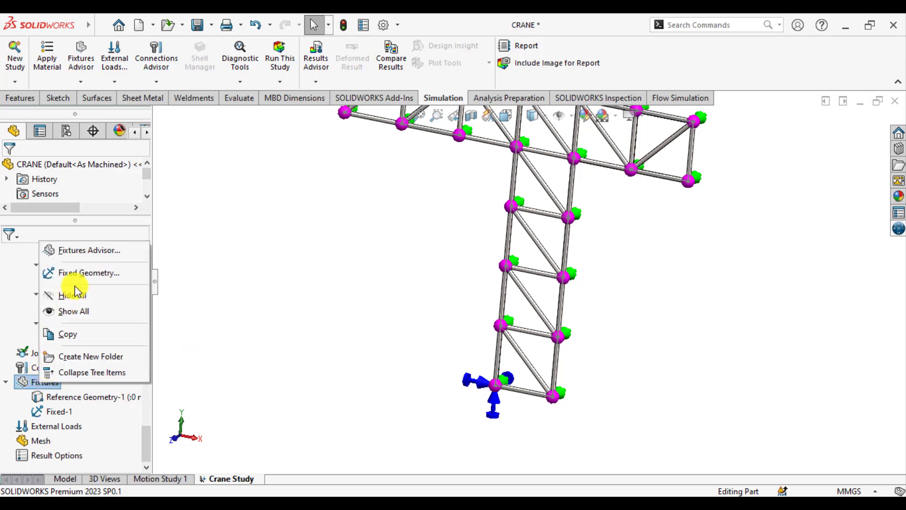
{"action": "left_click", "coordinate": [81, 273]}
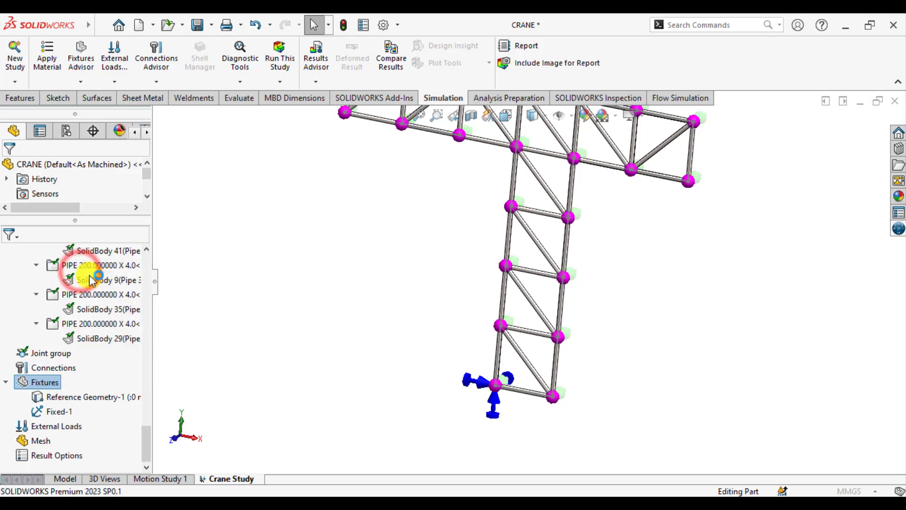
{"action": "left_click", "coordinate": [553, 397]}
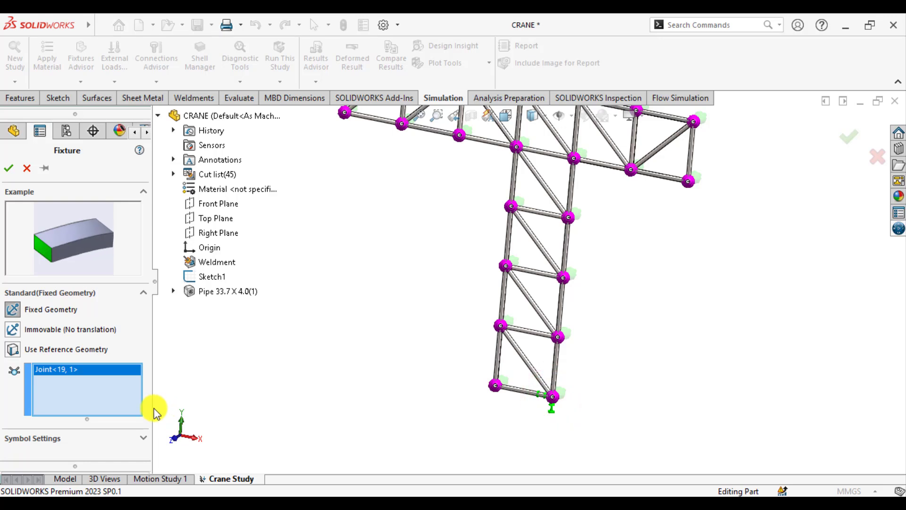
{"action": "left_click", "coordinate": [12, 329]}
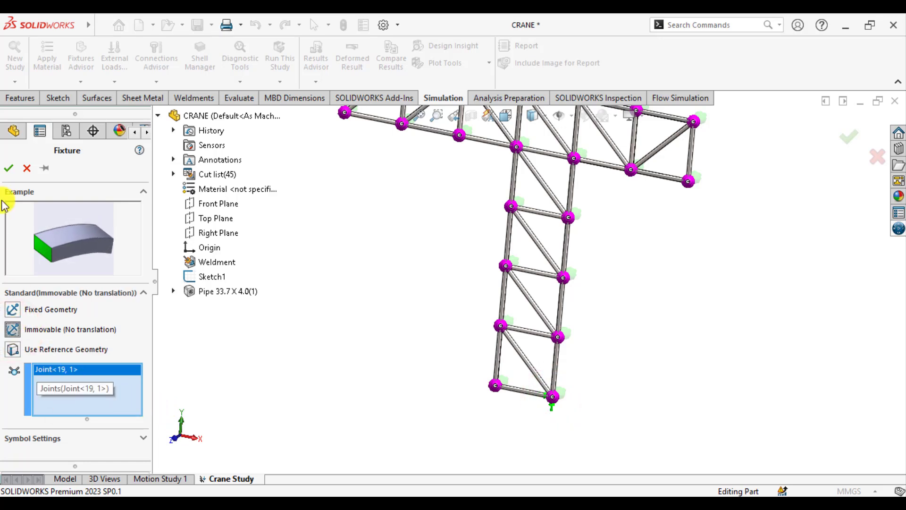
Colour the immovable fixture's symbols red, set their size to 200 and accept the fixture
{"action": "left_click", "coordinate": [30, 439]}
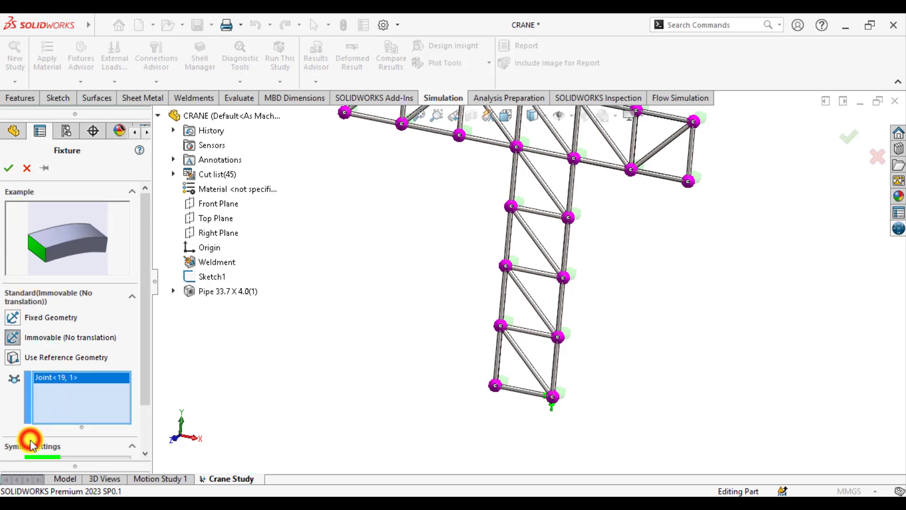
{"action": "left_click_drag", "start_coordinate": [149, 367], "coordinate": [150, 410]}
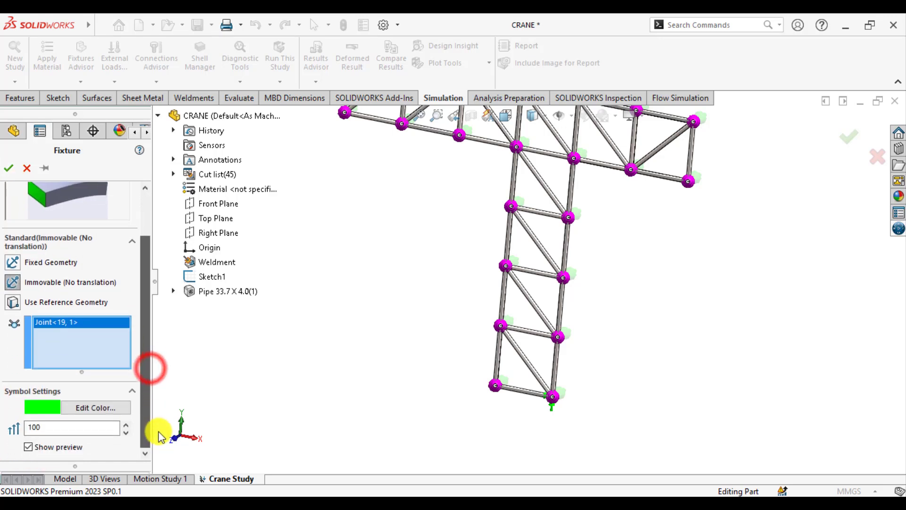
{"action": "left_click", "coordinate": [105, 407]}
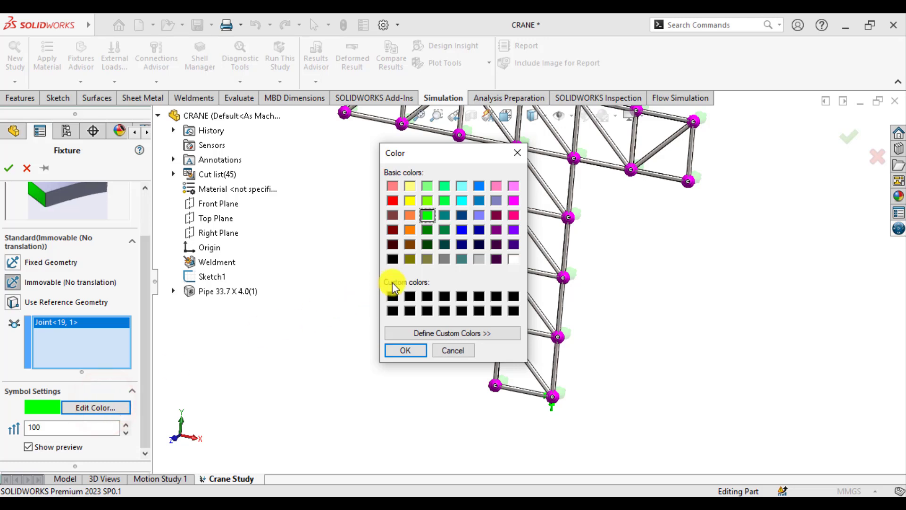
{"action": "left_click", "coordinate": [392, 198]}
{"action": "left_click", "coordinate": [409, 350]}
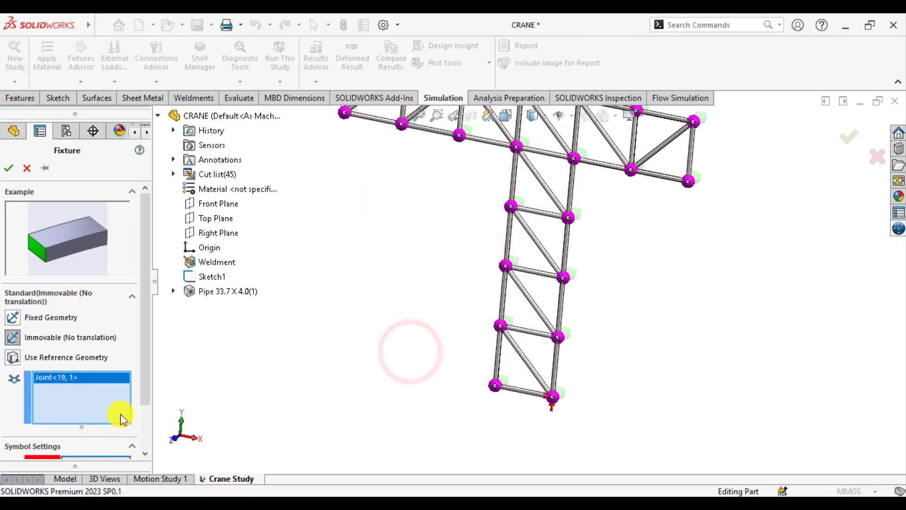
{"action": "left_click_drag", "start_coordinate": [144, 386], "coordinate": [146, 442]}
{"action": "left_click", "coordinate": [81, 428]}
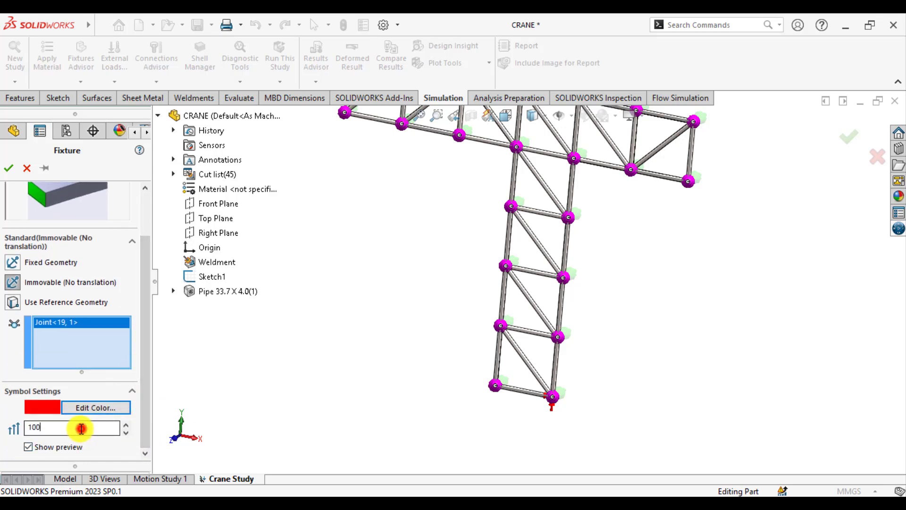
{"action": "double_click", "coordinate": [81, 428]}
{"action": "type", "text": "200"}
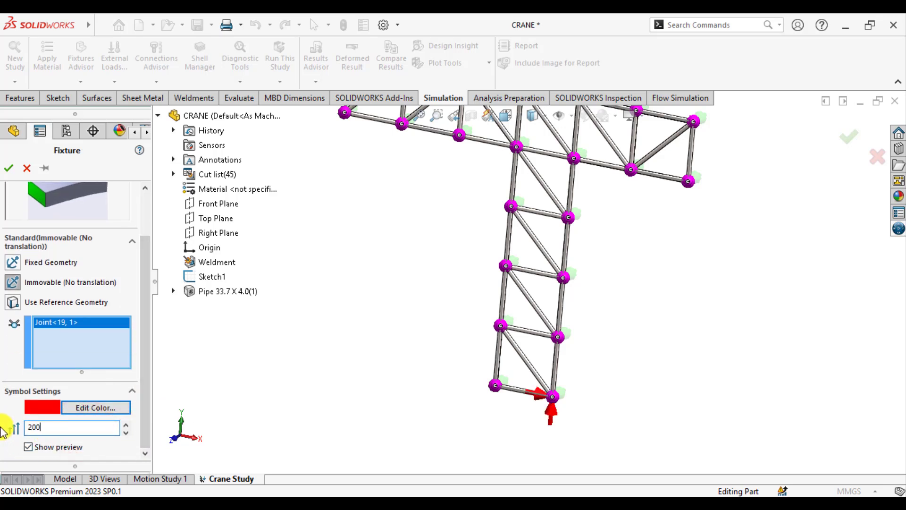
{"action": "left_click", "coordinate": [9, 169]}
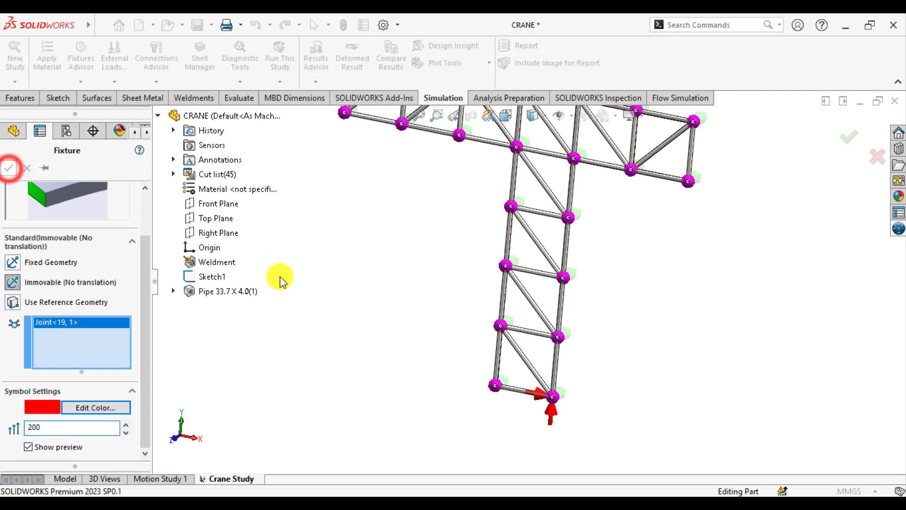
{"action": "left_click", "coordinate": [318, 296]}
Start a force on the joint at the left tip of the crane's arm, using the Front Plane as its direction reference
{"action": "scroll", "coordinate": [410, 326], "scroll_direction": "up", "scroll_amount": 3}
{"action": "middle_click_drag", "start_coordinate": [427, 317], "coordinate": [505, 219]}
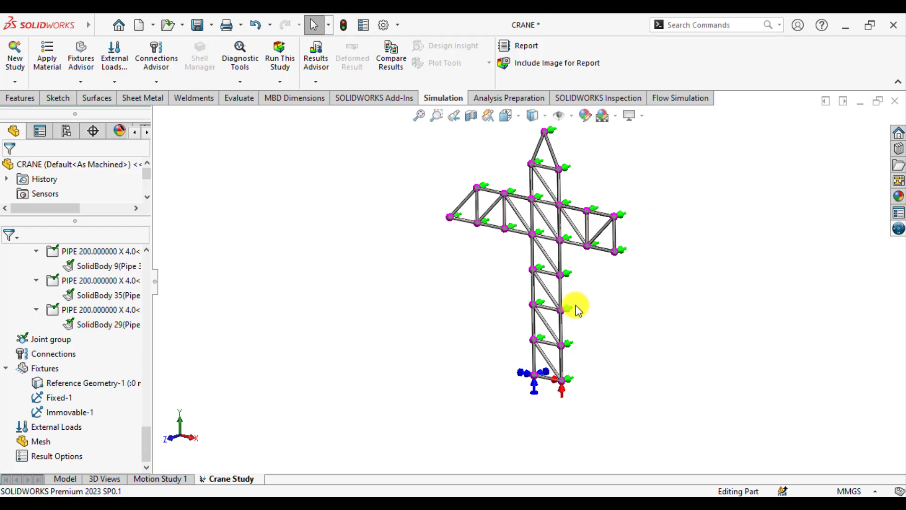
{"action": "scroll", "coordinate": [543, 375], "scroll_direction": "down", "scroll_amount": 5}
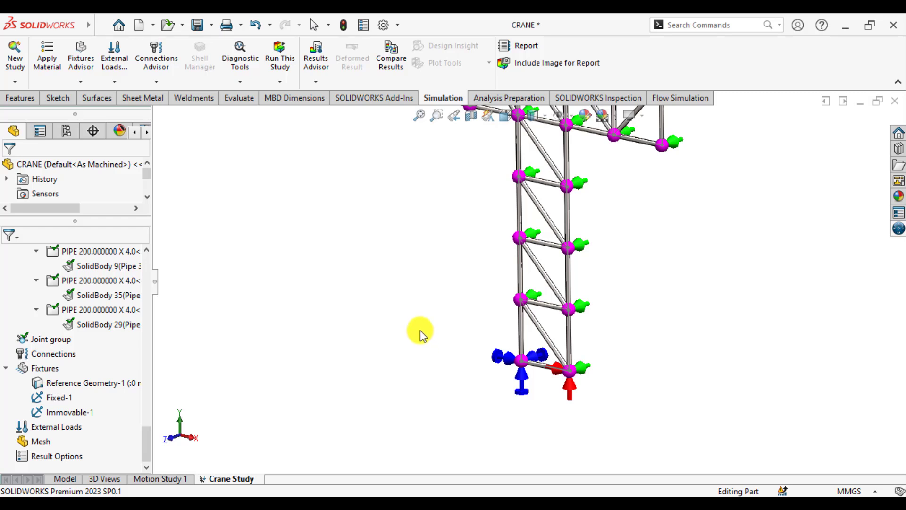
{"action": "scroll", "coordinate": [418, 321], "scroll_direction": "up", "scroll_amount": 2}
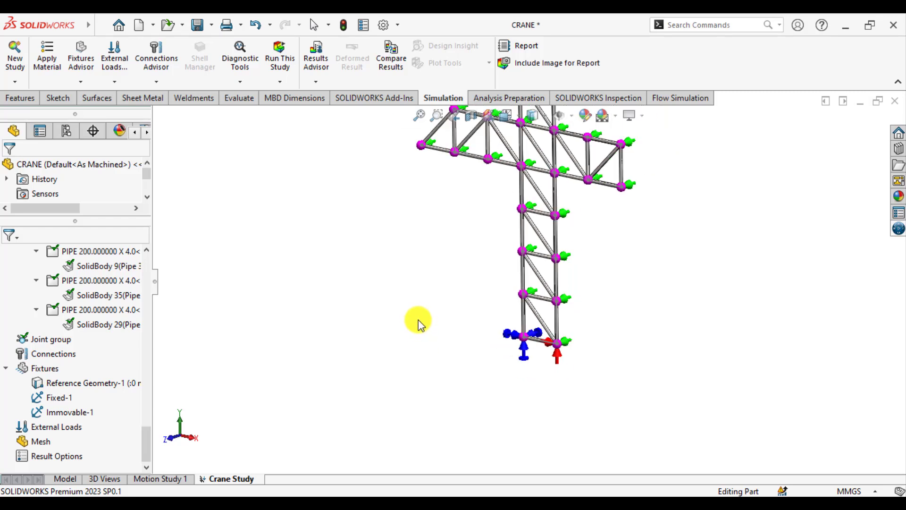
{"action": "middle_click_drag", "start_coordinate": [584, 295], "coordinate": [481, 344]}
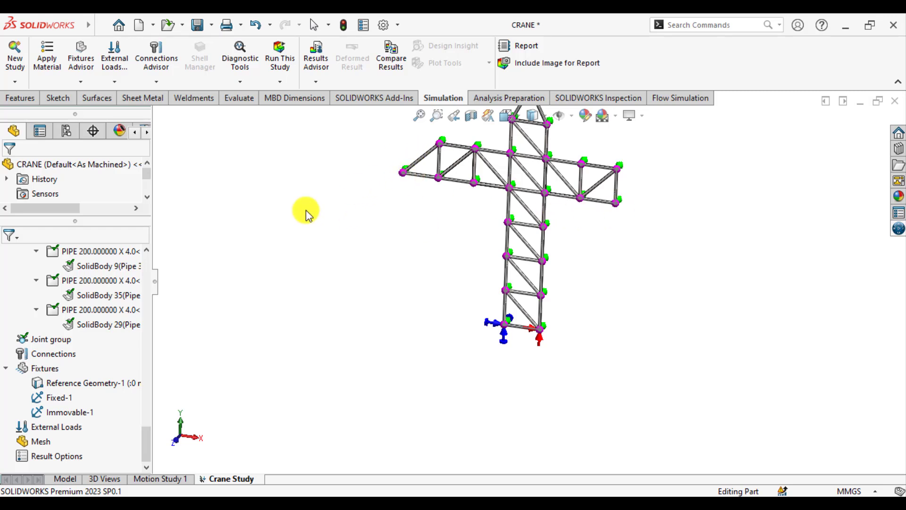
{"action": "right_click", "coordinate": [35, 428]}
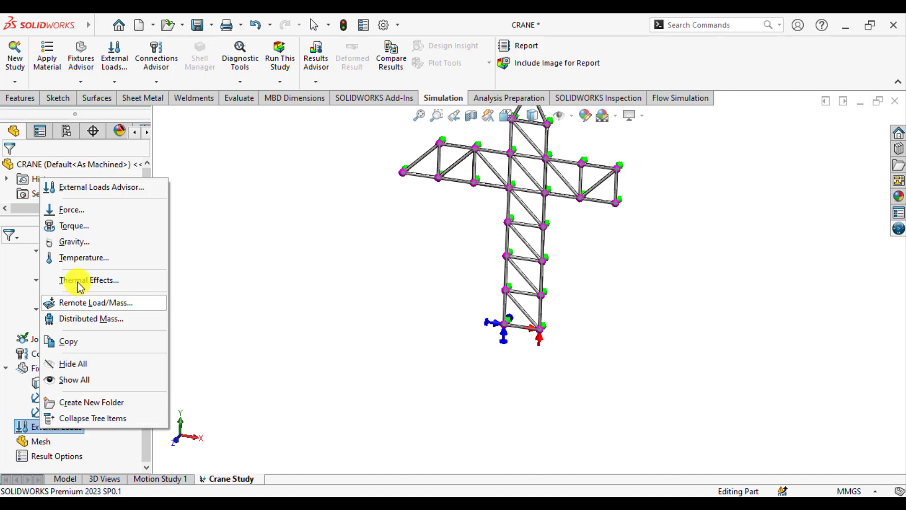
{"action": "left_click", "coordinate": [72, 211]}
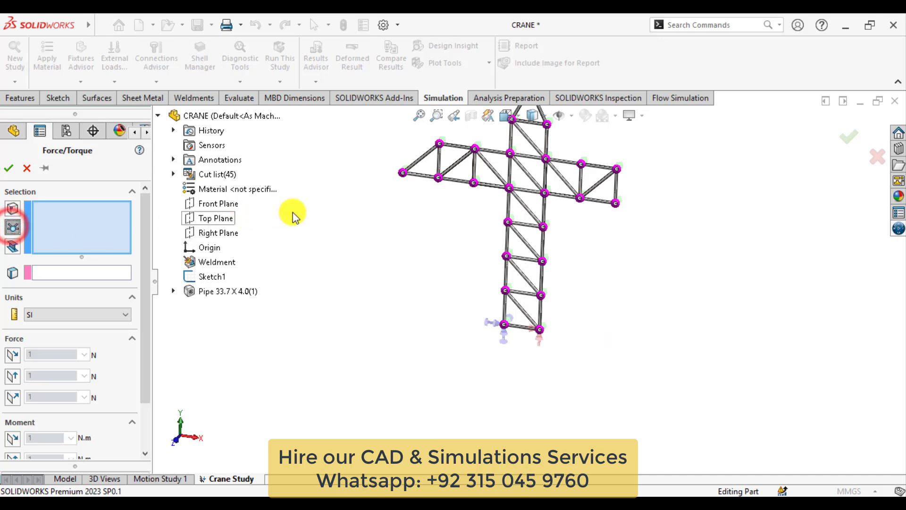
{"action": "left_click", "coordinate": [402, 172]}
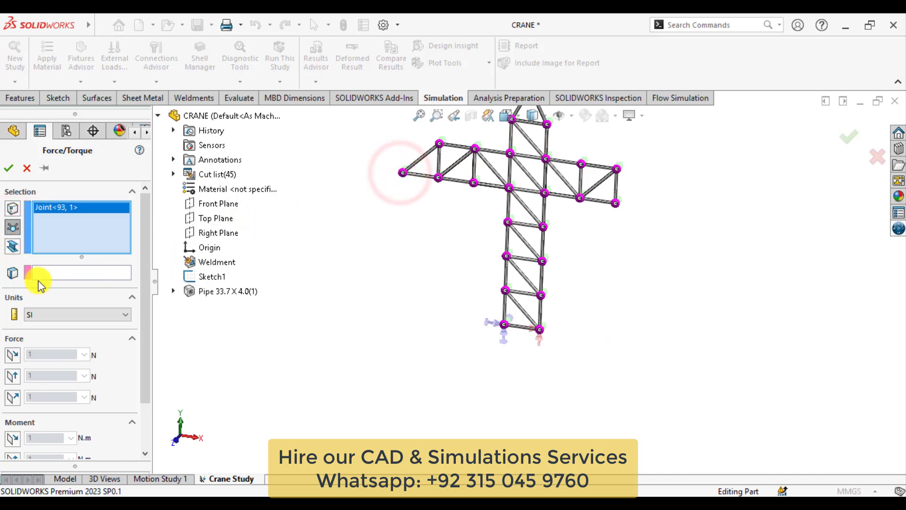
{"action": "left_click", "coordinate": [47, 272]}
{"action": "left_click", "coordinate": [203, 205]}
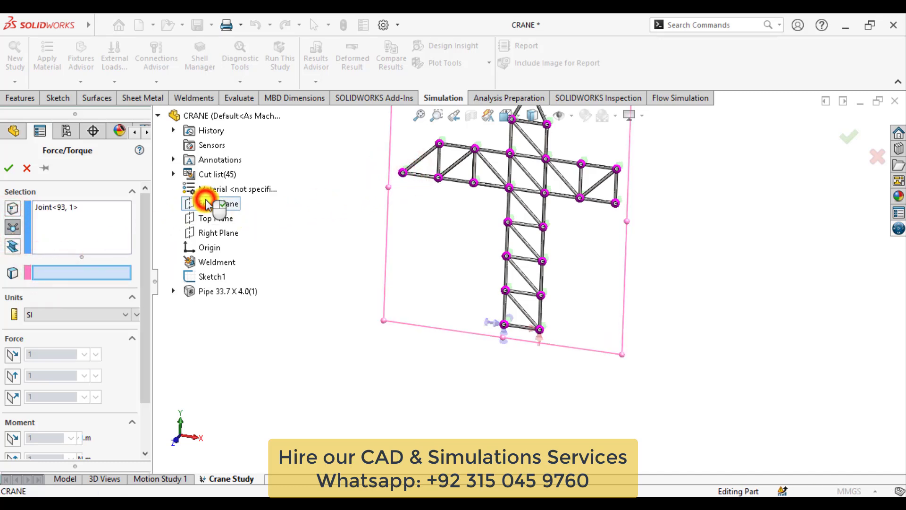
Apply 150000 N along the plane's vertical direction and reverse it so the force points downward
{"action": "left_click", "coordinate": [10, 377]}
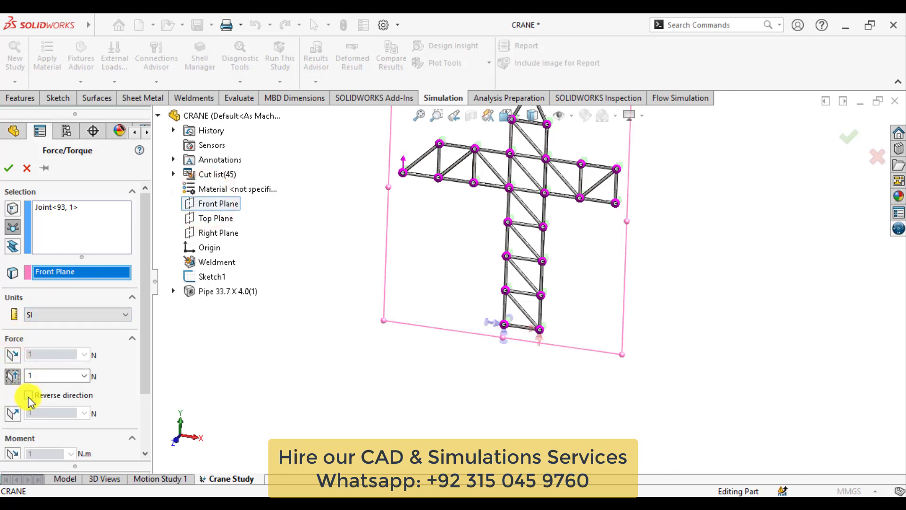
{"action": "left_click", "coordinate": [29, 397]}
{"action": "double_click", "coordinate": [46, 376]}
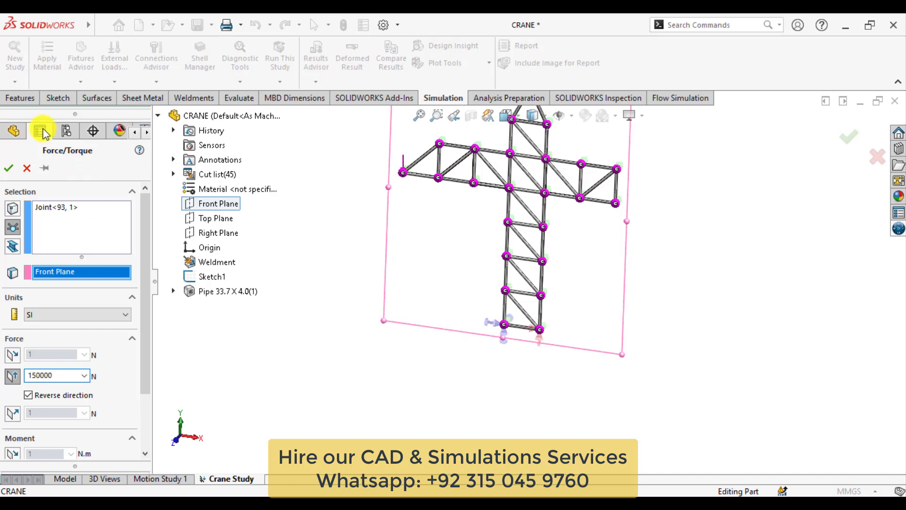
Set the force's symbol size to 200 and accept the load
{"action": "left_click_drag", "start_coordinate": [146, 304], "coordinate": [143, 408]}
{"action": "left_click", "coordinate": [30, 448]}
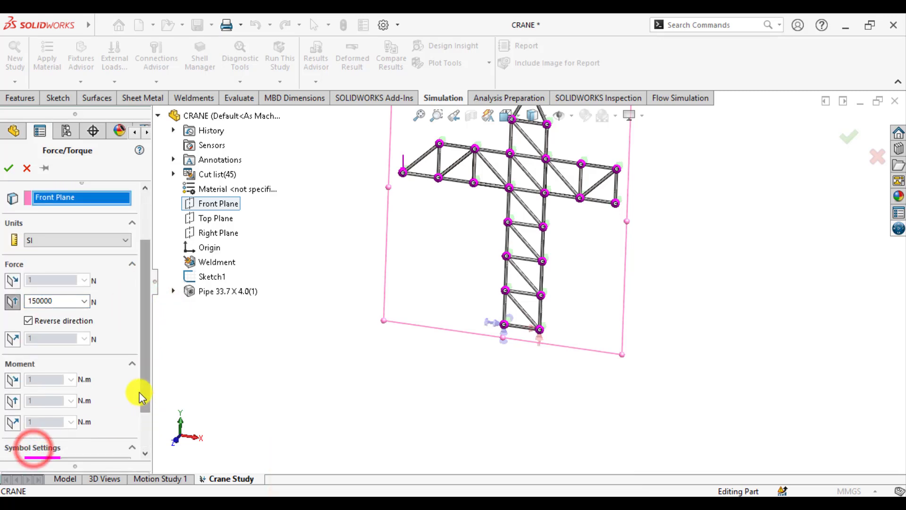
{"action": "left_click", "coordinate": [144, 394]}
{"action": "left_click", "coordinate": [143, 395]}
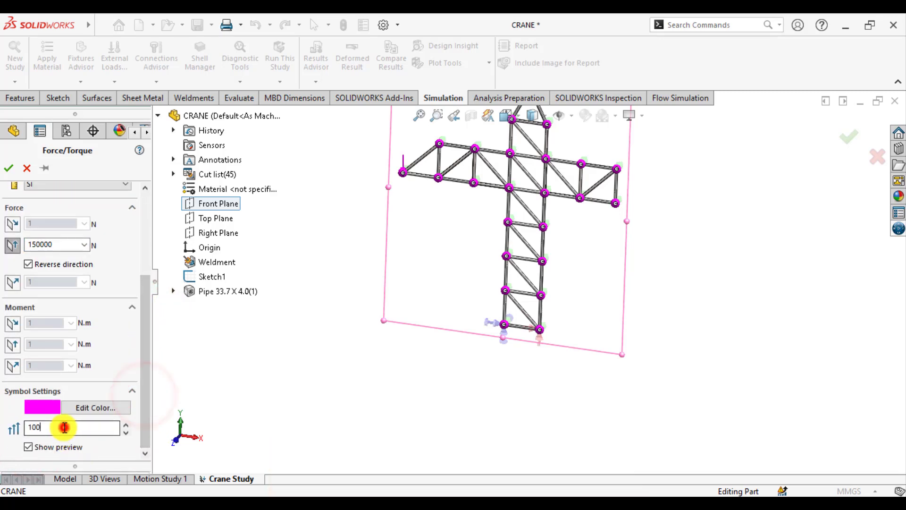
{"action": "double_click", "coordinate": [64, 426]}
{"action": "type", "text": "200"}
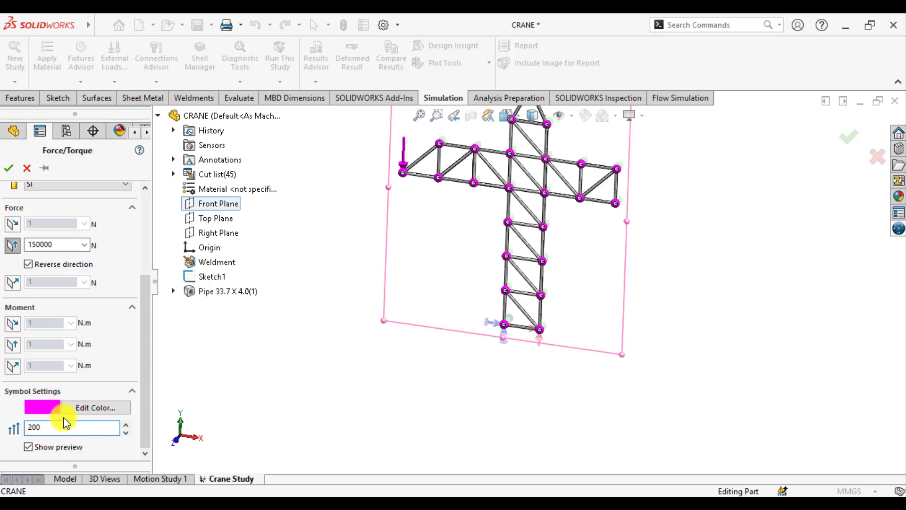
{"action": "left_click", "coordinate": [11, 167]}
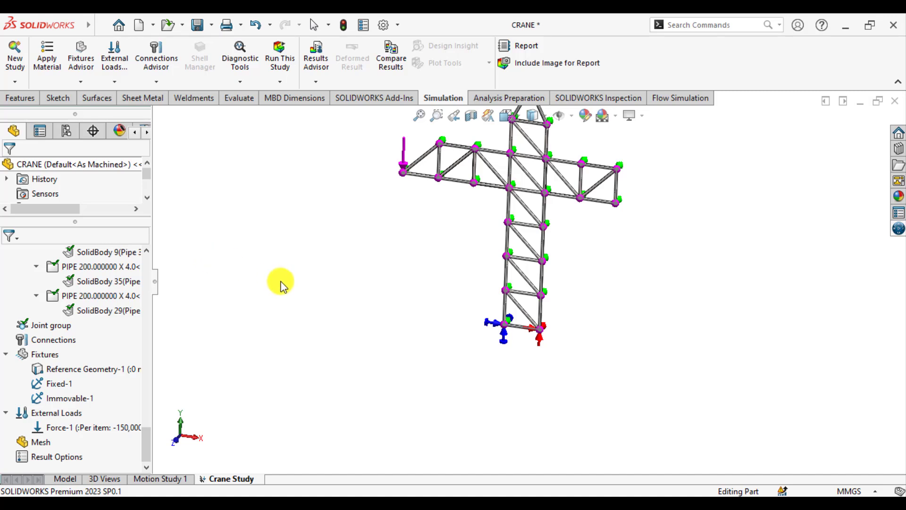
Duplicate the left tip force within the study's external loads
{"action": "right_click", "coordinate": [71, 427]}
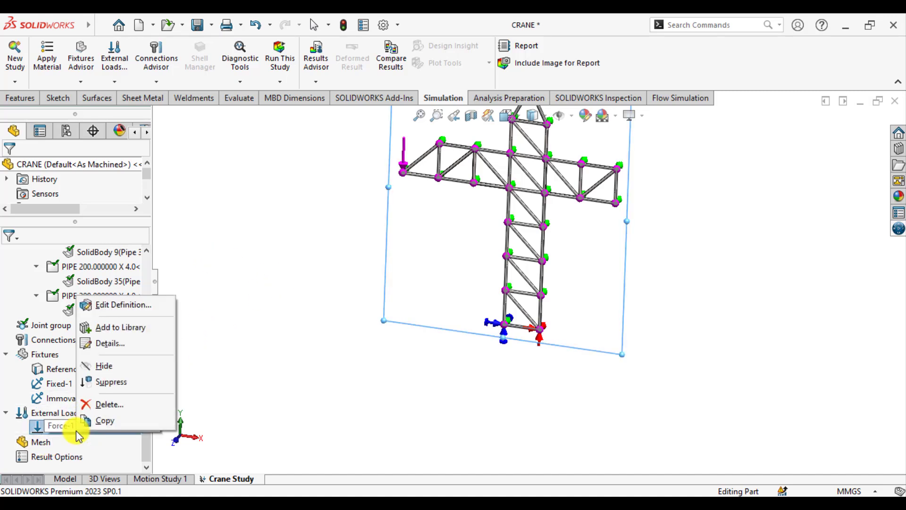
{"action": "left_click", "coordinate": [117, 421]}
{"action": "right_click", "coordinate": [57, 412]}
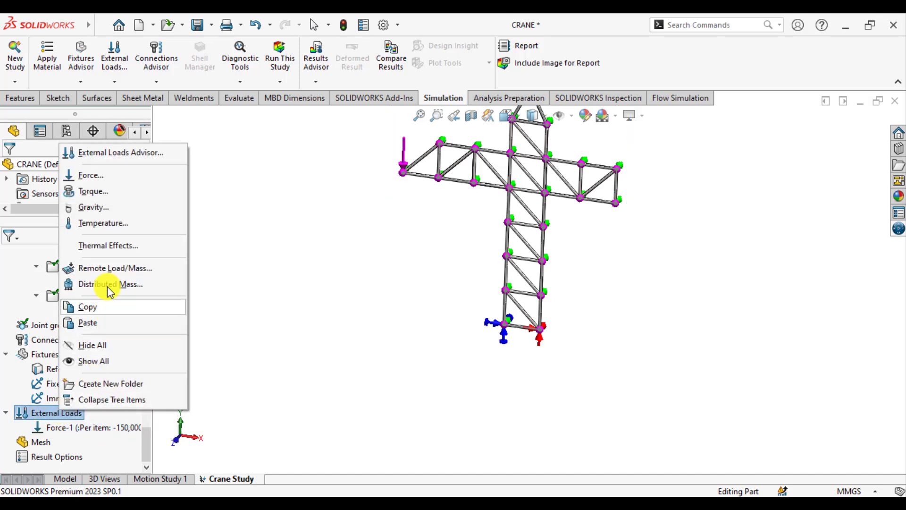
{"action": "left_click", "coordinate": [94, 322]}
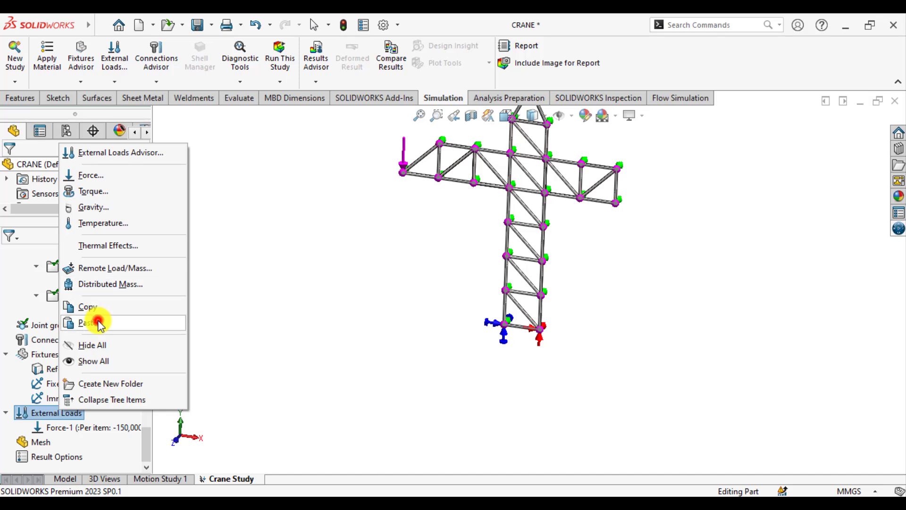
Edit the duplicated force and move it from the left tip to the lower joint at the crane's right arm tip
{"action": "scroll", "coordinate": [7, 354], "scroll_direction": "down", "scroll_amount": 3}
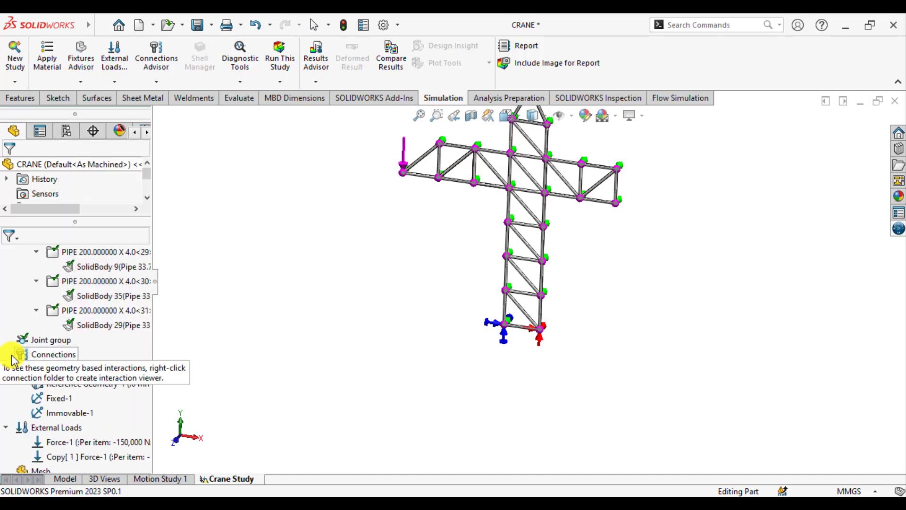
{"action": "right_click", "coordinate": [78, 460]}
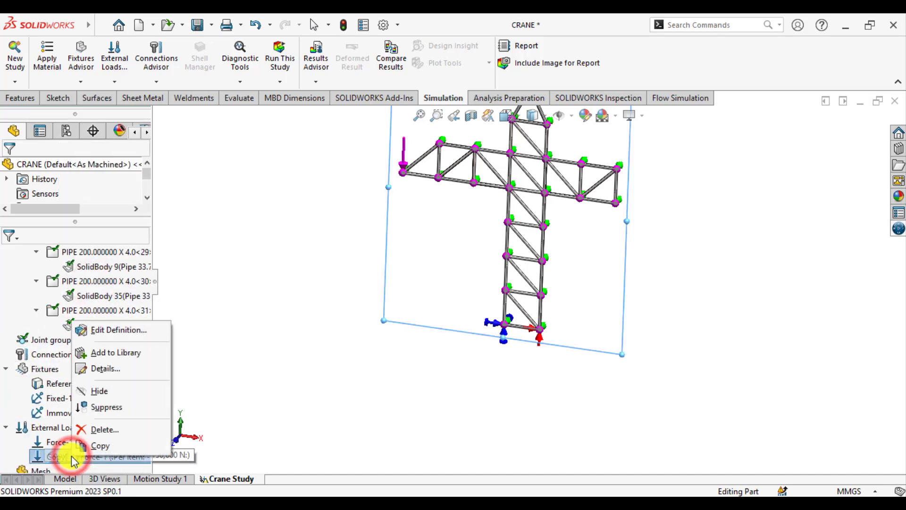
{"action": "left_click", "coordinate": [109, 331]}
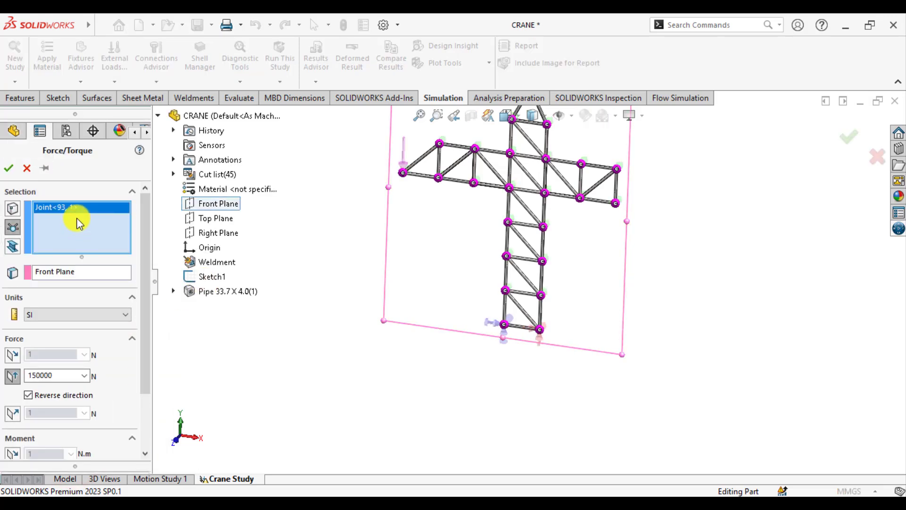
{"action": "right_click", "coordinate": [77, 219]}
{"action": "left_click", "coordinate": [94, 227]}
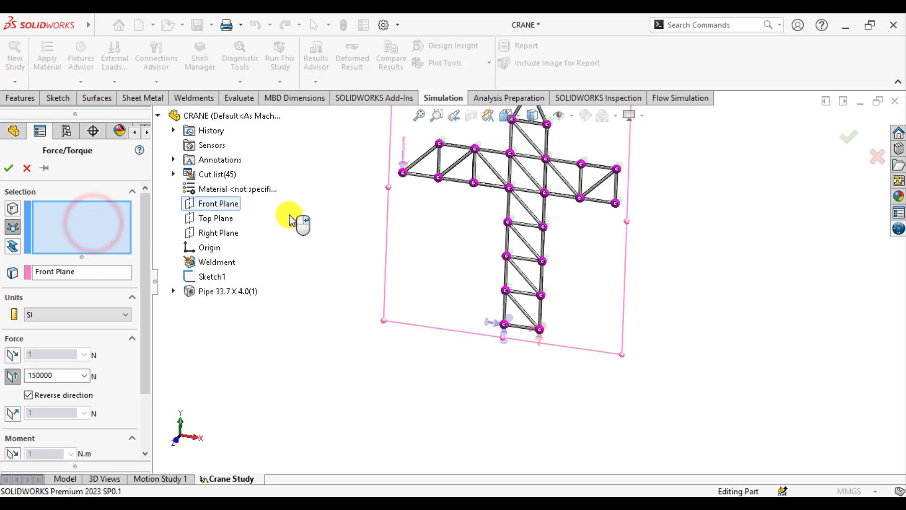
{"action": "left_click", "coordinate": [617, 205]}
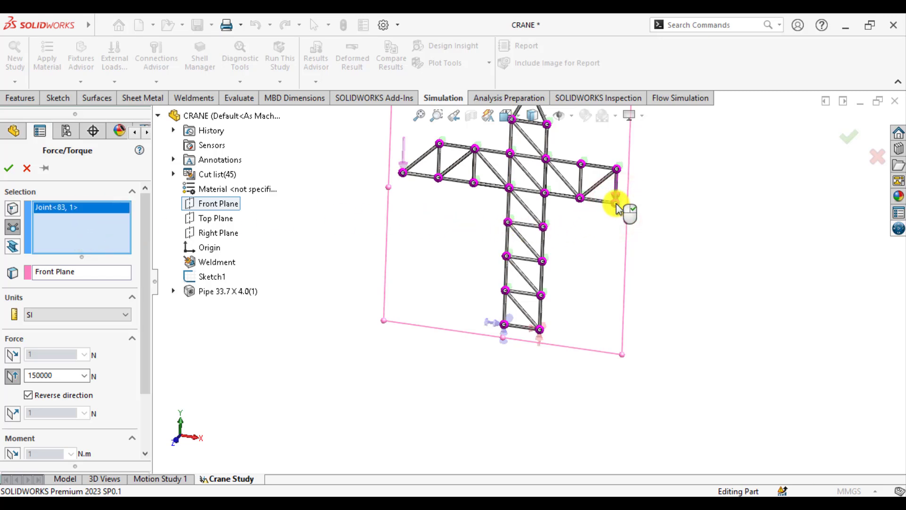
Set the right tip force to 200000 N and accept the load
{"action": "double_click", "coordinate": [37, 376]}
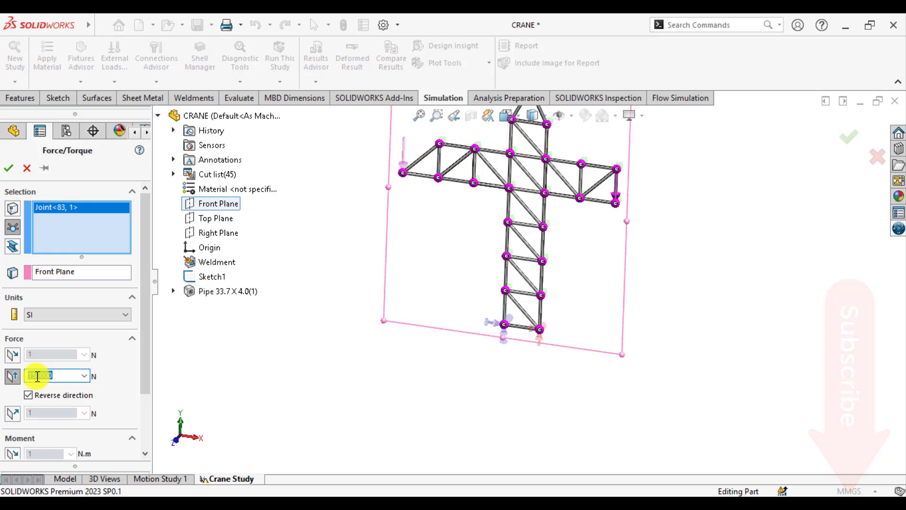
{"action": "type", "text": "2"}
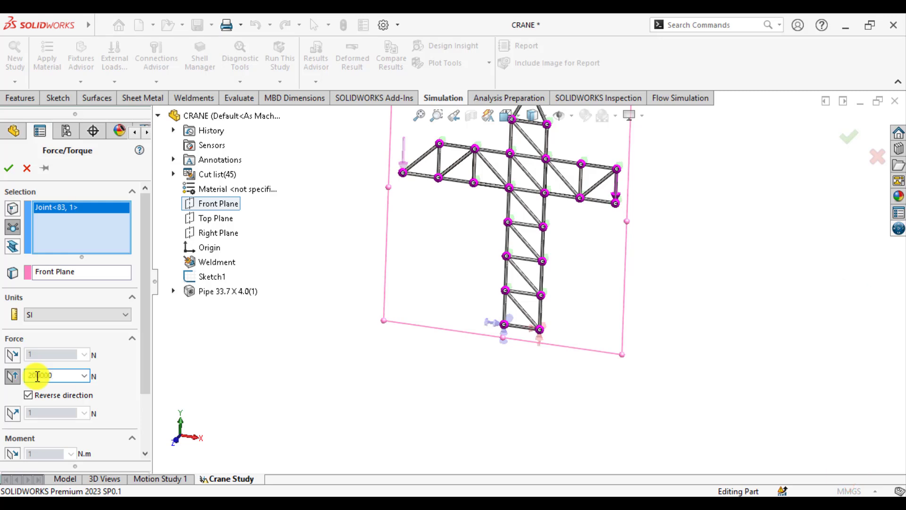
{"action": "type", "text": "00000"}
{"action": "left_click", "coordinate": [7, 169]}
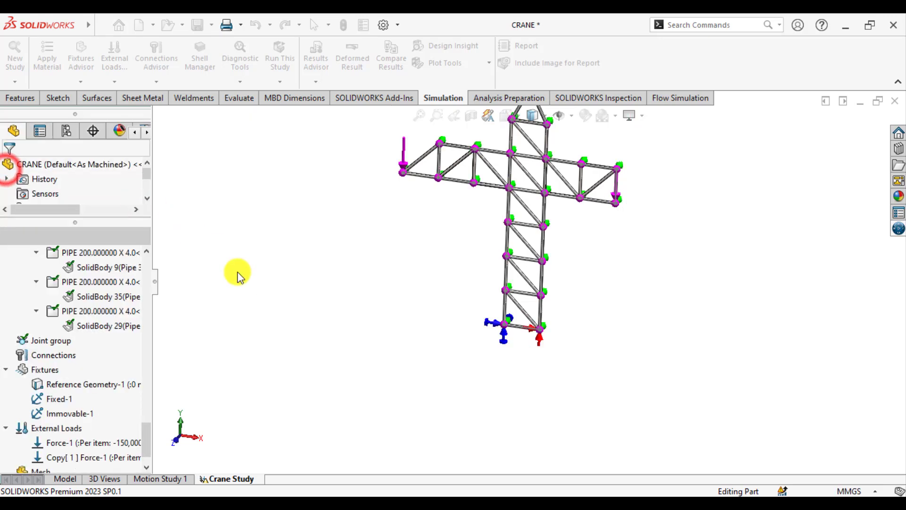
Run the crane's static study with the two tip forces applied
{"action": "scroll", "coordinate": [343, 336], "scroll_direction": "up", "scroll_amount": 2}
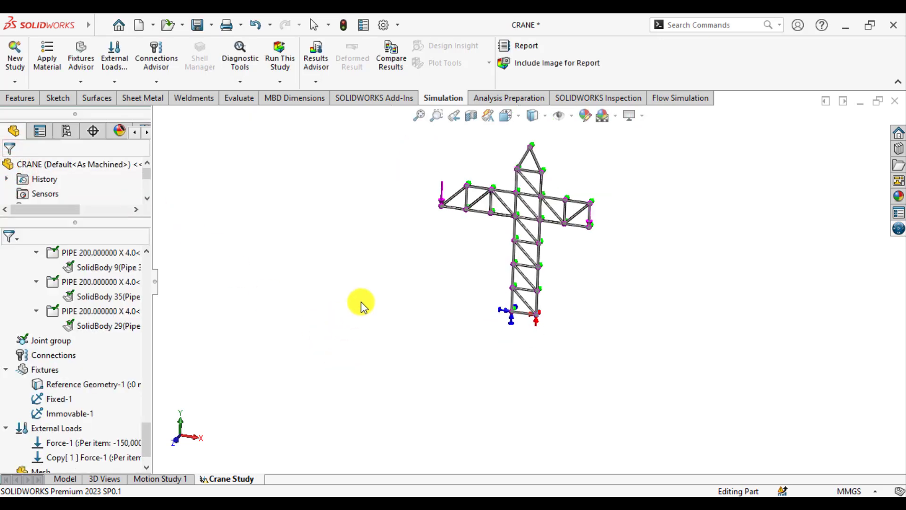
{"action": "scroll", "coordinate": [600, 144], "scroll_direction": "down", "scroll_amount": 2}
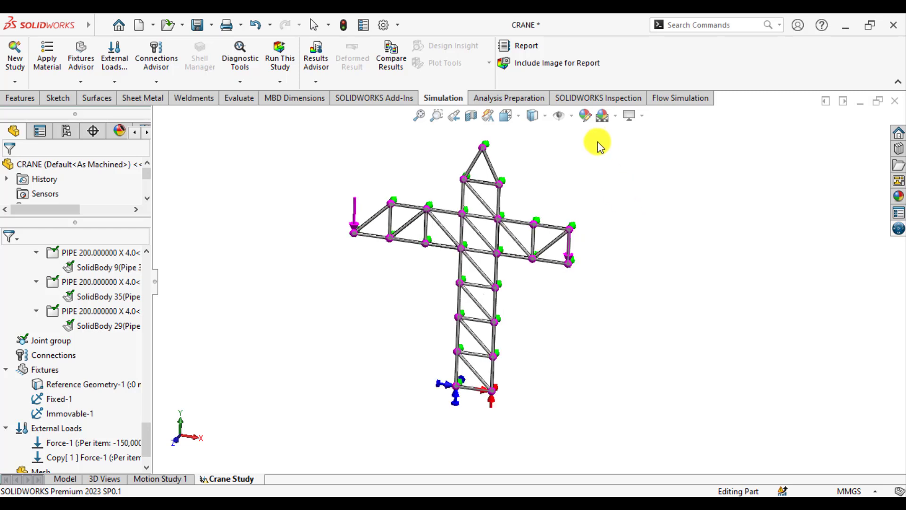
{"action": "left_click", "coordinate": [286, 55]}
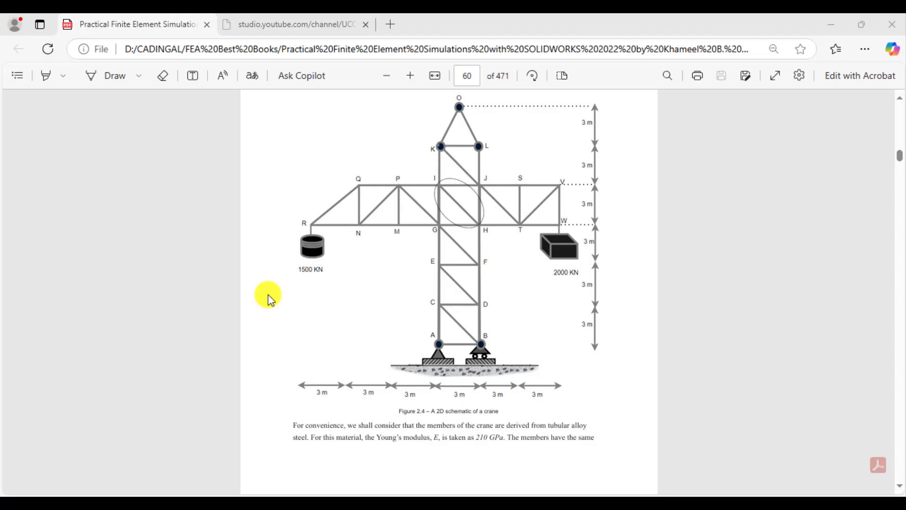
Check the tip loads in the PDF's crane schematic, return to SOLIDWORKS and set the left tip force to 1500000 N
{"action": "scroll", "coordinate": [268, 294], "scroll_direction": "up", "scroll_amount": 2, "text": "ctrl"}
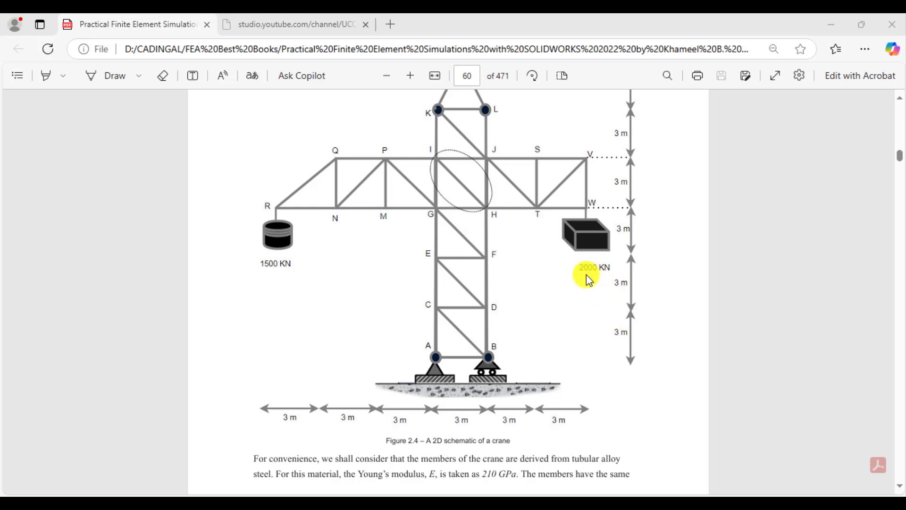
{"action": "left_click", "coordinate": [382, 508]}
{"action": "left_click", "coordinate": [351, 371]}
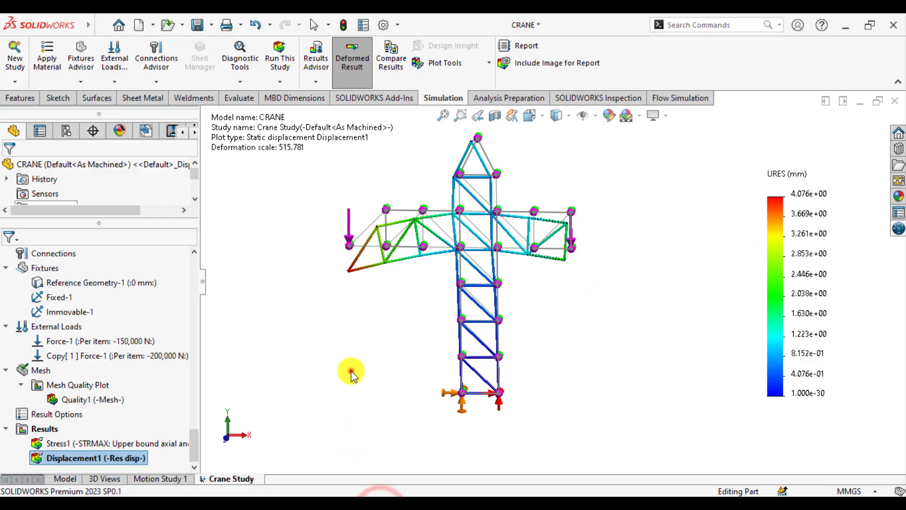
{"action": "left_click", "coordinate": [125, 344]}
{"action": "right_click", "coordinate": [125, 344]}
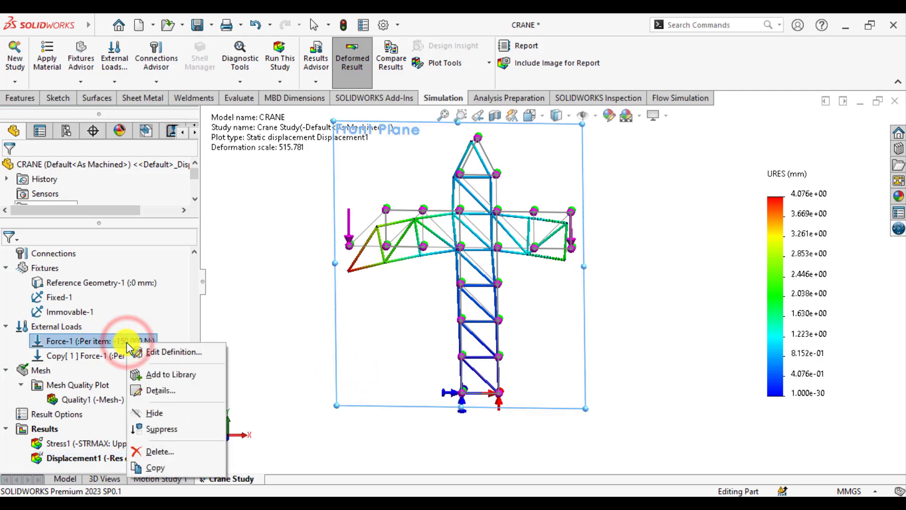
{"action": "left_click", "coordinate": [126, 345]}
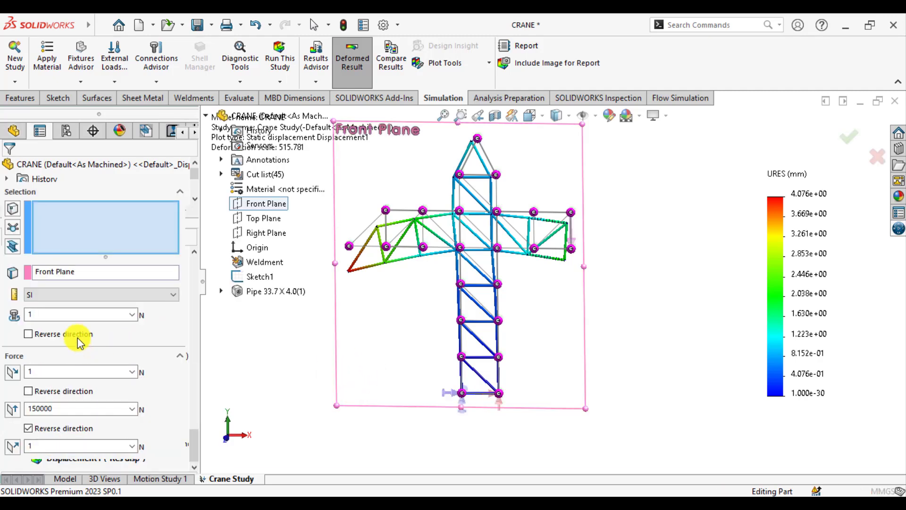
{"action": "left_click", "coordinate": [59, 376]}
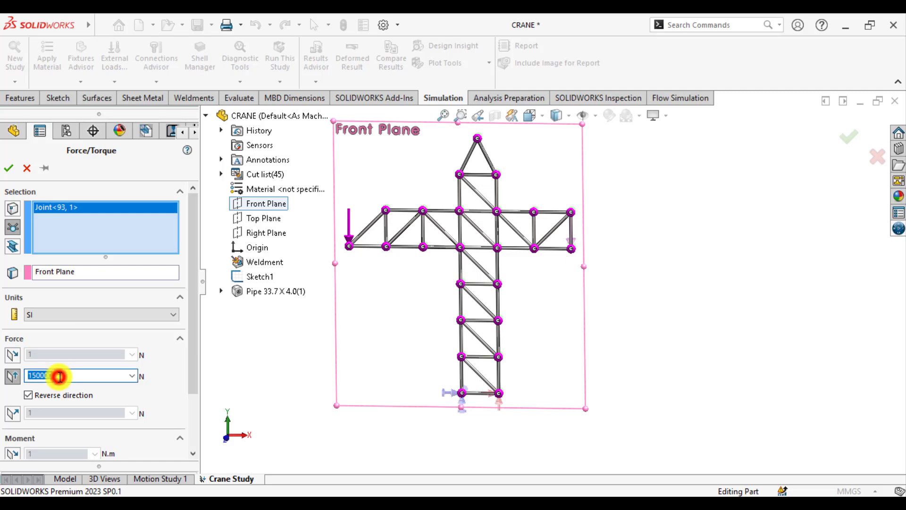
{"action": "left_click", "coordinate": [60, 376]}
{"action": "type", "text": "0"}
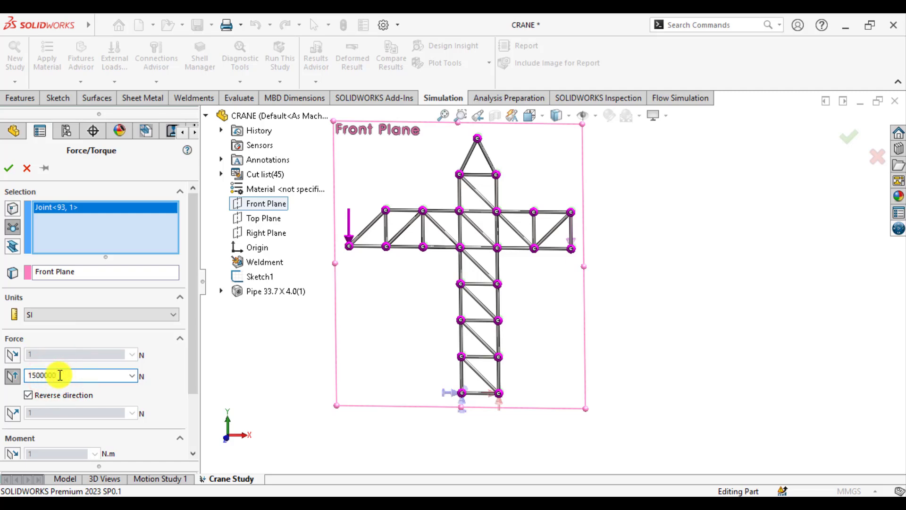
{"action": "left_click", "coordinate": [8, 171]}
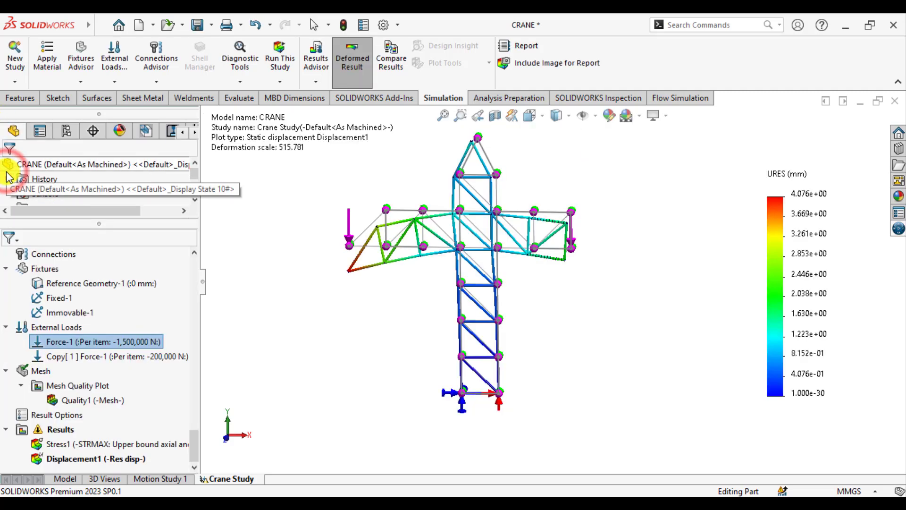
Set the right tip force to 2000000 N and accept the change
{"action": "right_click", "coordinate": [129, 359]}
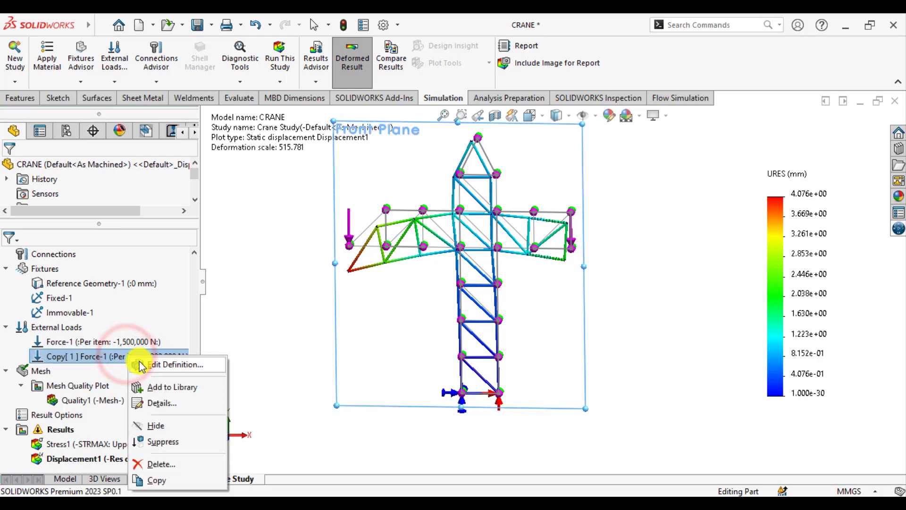
{"action": "left_click", "coordinate": [127, 359]}
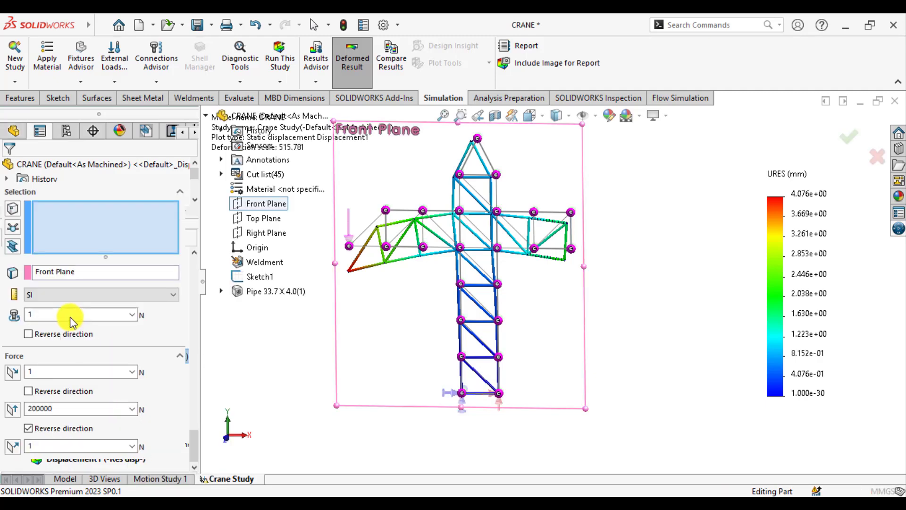
{"action": "left_click", "coordinate": [62, 374]}
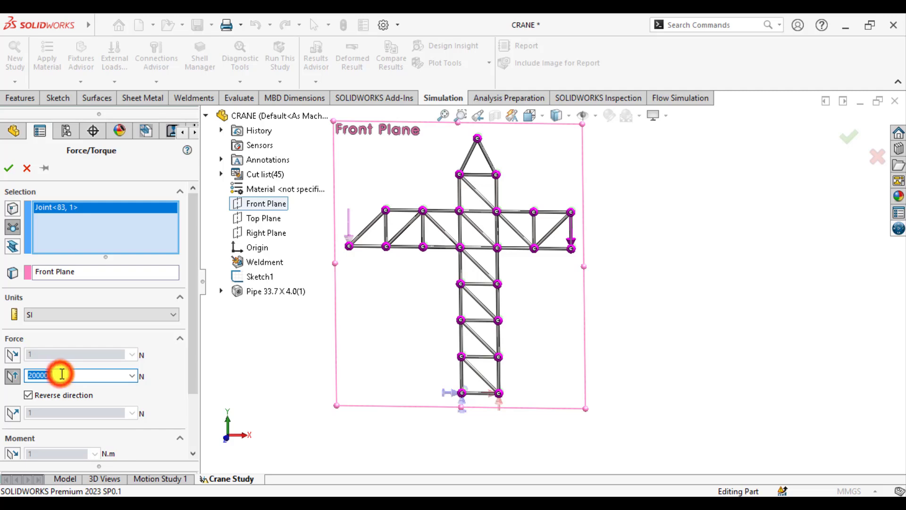
{"action": "type", "text": "2000000"}
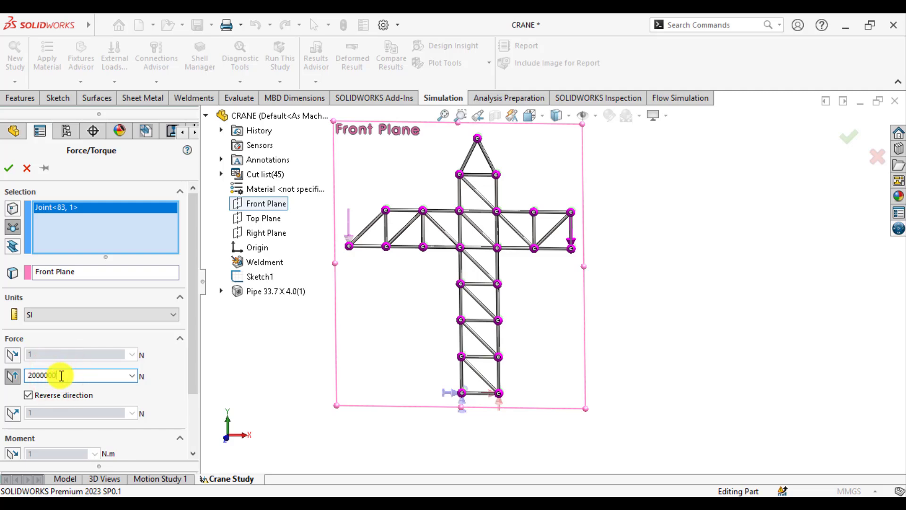
{"action": "left_click", "coordinate": [9, 170]}
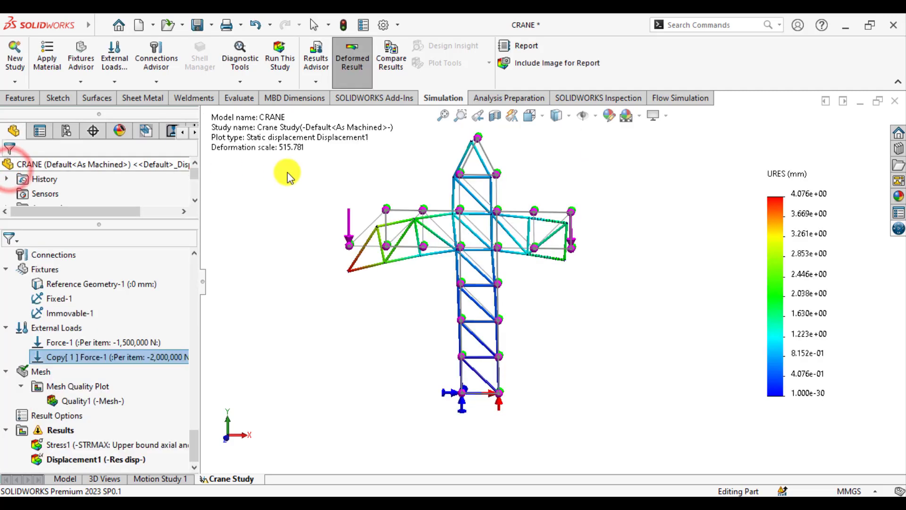
Rerun the study with the corrected loads and view the stress plot from the front
{"action": "left_click", "coordinate": [280, 61]}
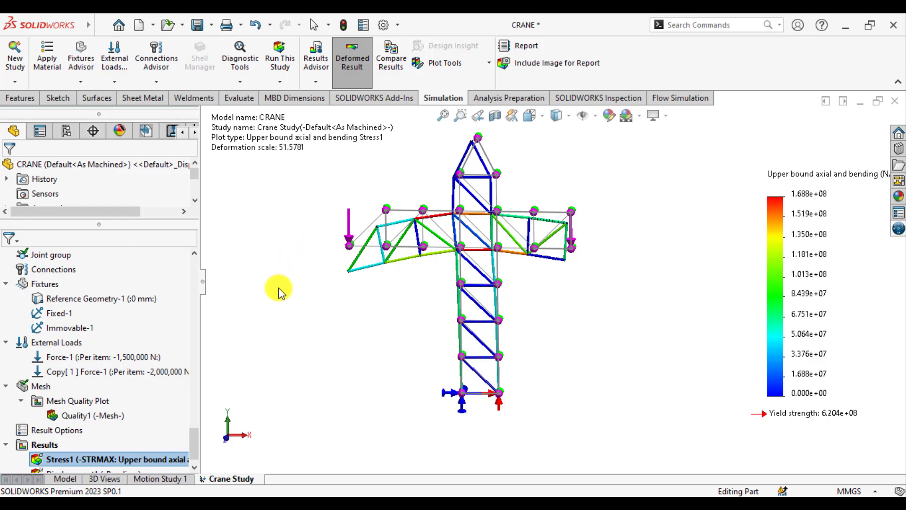
{"action": "scroll", "coordinate": [263, 306], "scroll_direction": "down", "scroll_amount": 1}
{"action": "scroll", "coordinate": [299, 309], "scroll_direction": "up", "scroll_amount": 2}
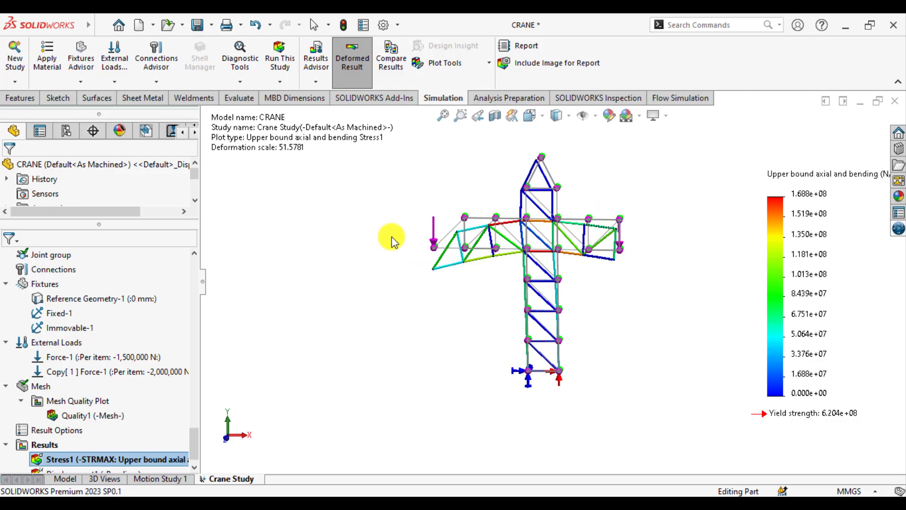
{"action": "left_click", "coordinate": [531, 115]}
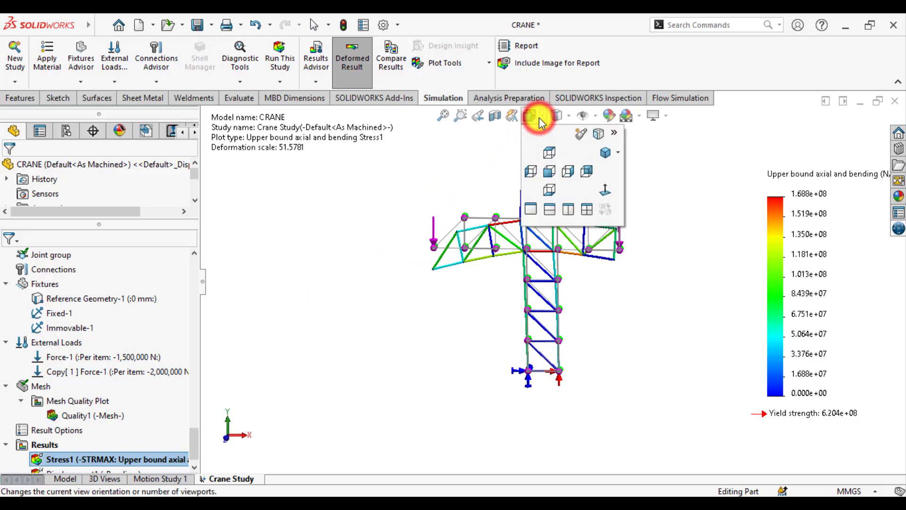
{"action": "left_click", "coordinate": [552, 175]}
{"action": "left_click", "coordinate": [338, 280]}
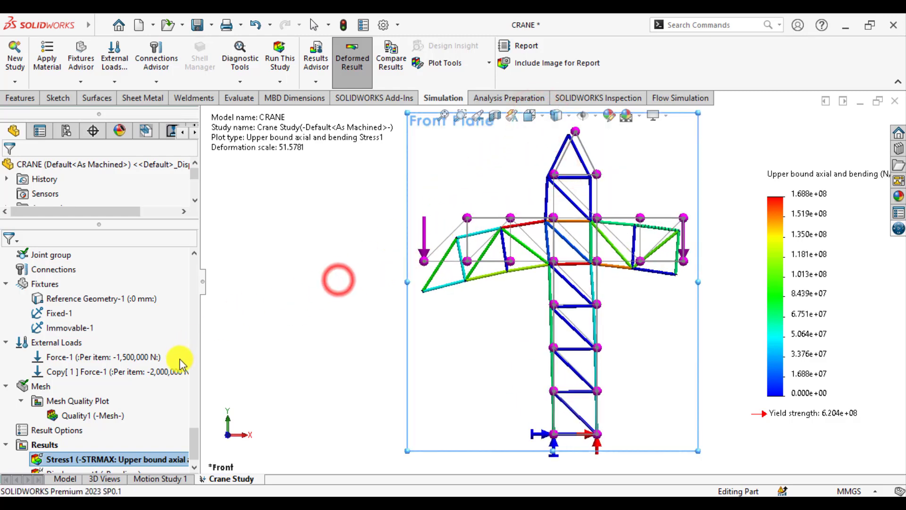
Display the resultant displacement plot and turn on its maximum value annotation
{"action": "scroll", "coordinate": [113, 381], "scroll_direction": "down", "scroll_amount": 1}
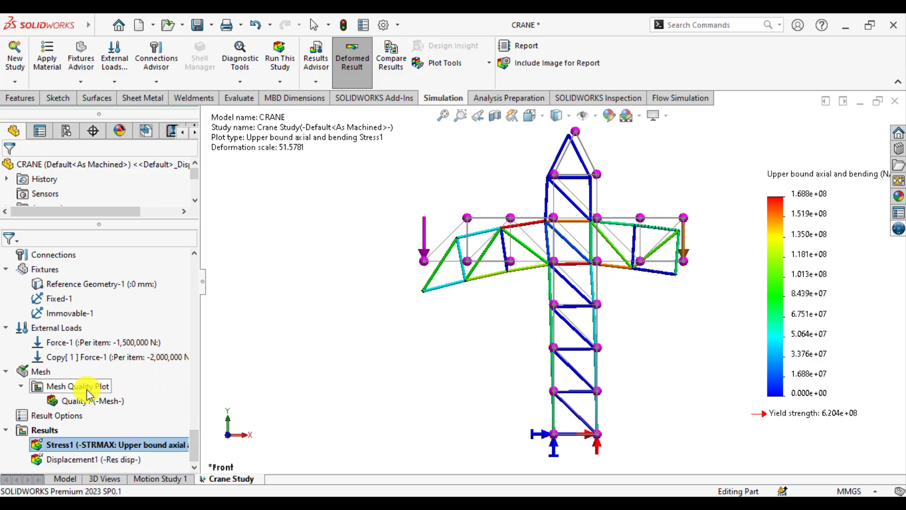
{"action": "double_click", "coordinate": [64, 459]}
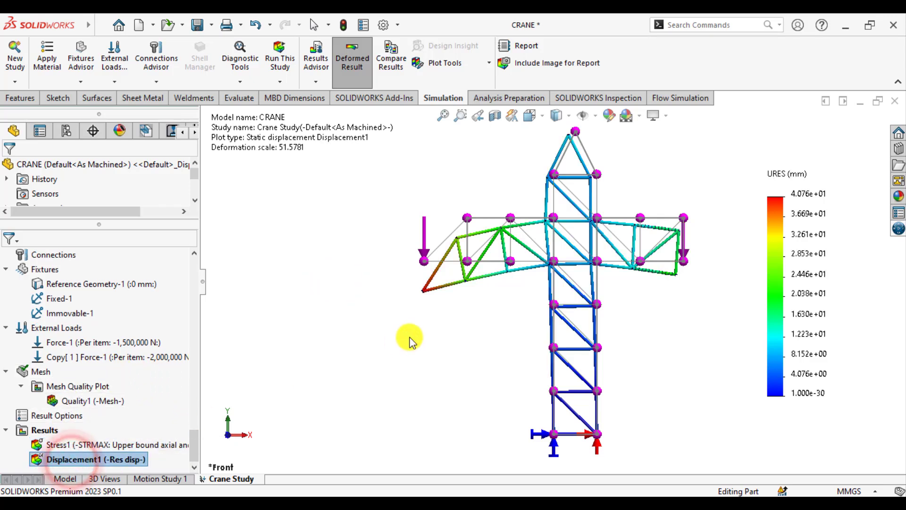
{"action": "left_click", "coordinate": [364, 345]}
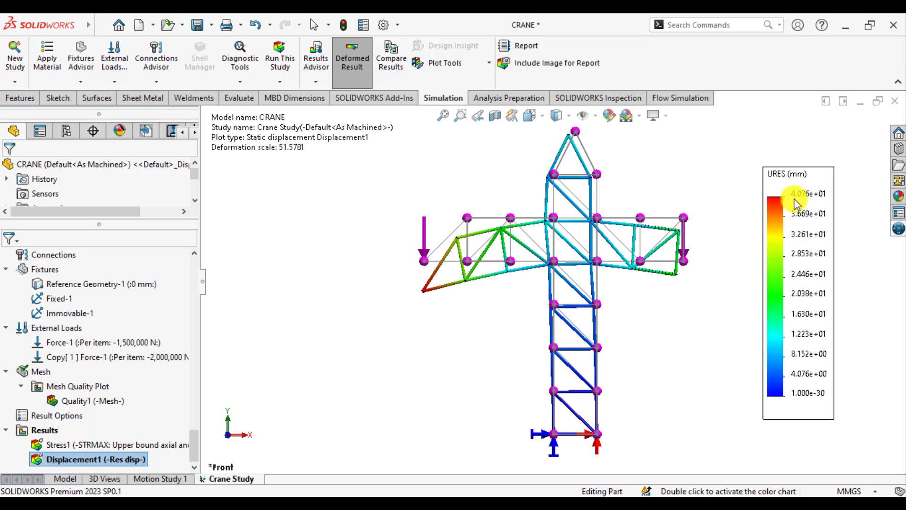
{"action": "right_click", "coordinate": [69, 460]}
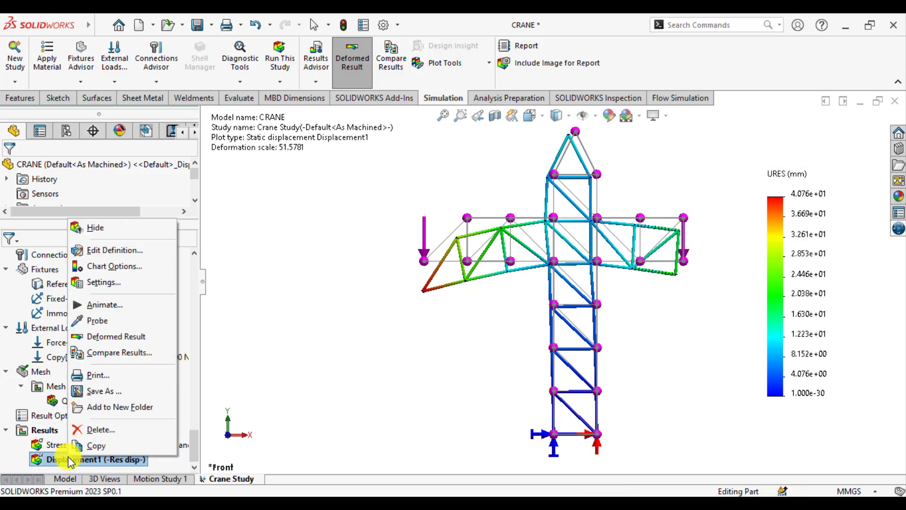
{"action": "left_click", "coordinate": [100, 251]}
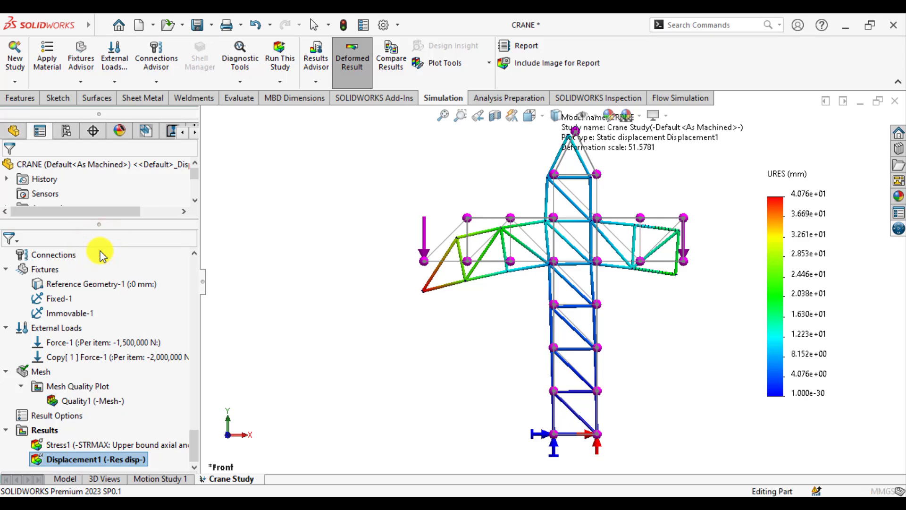
{"action": "left_click", "coordinate": [77, 192]}
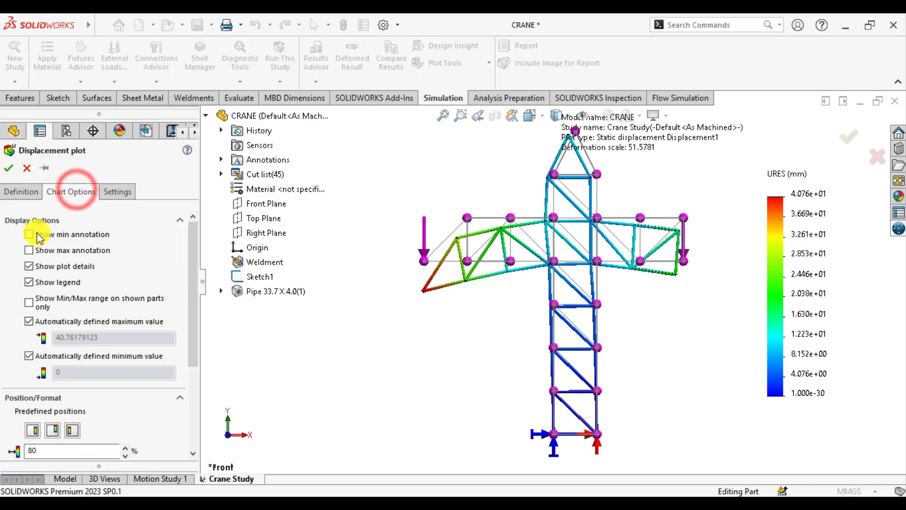
{"action": "left_click", "coordinate": [29, 250]}
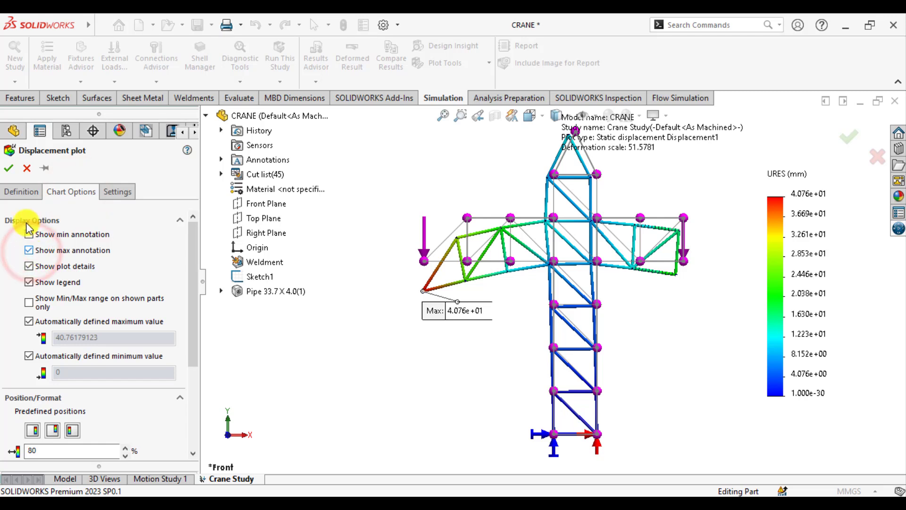
{"action": "left_click", "coordinate": [9, 169]}
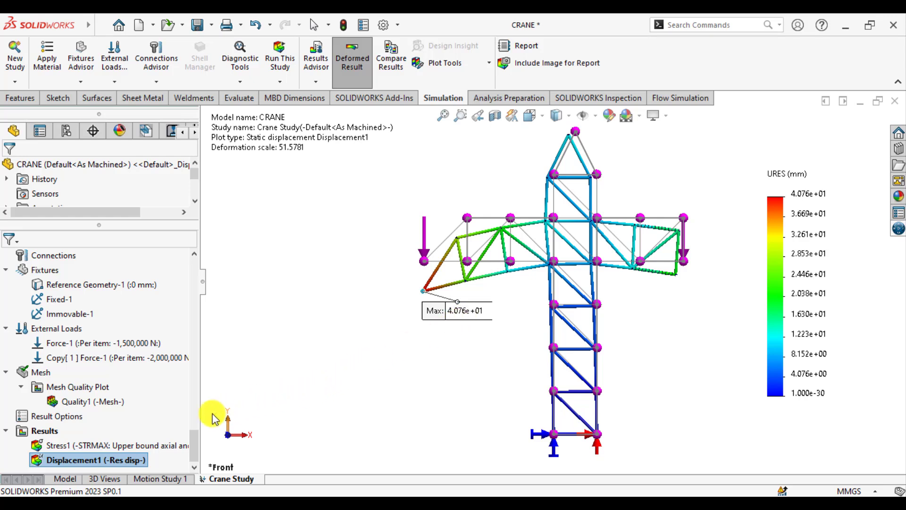
Animate the displacement plot, examine the crane's deformation from several angles, close the animation and return to the front view
{"action": "right_click", "coordinate": [106, 460]}
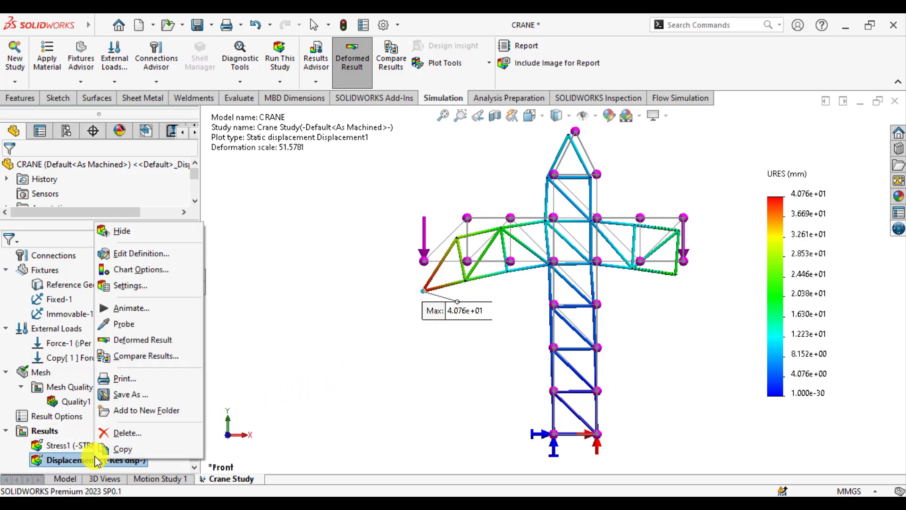
{"action": "left_click", "coordinate": [131, 309]}
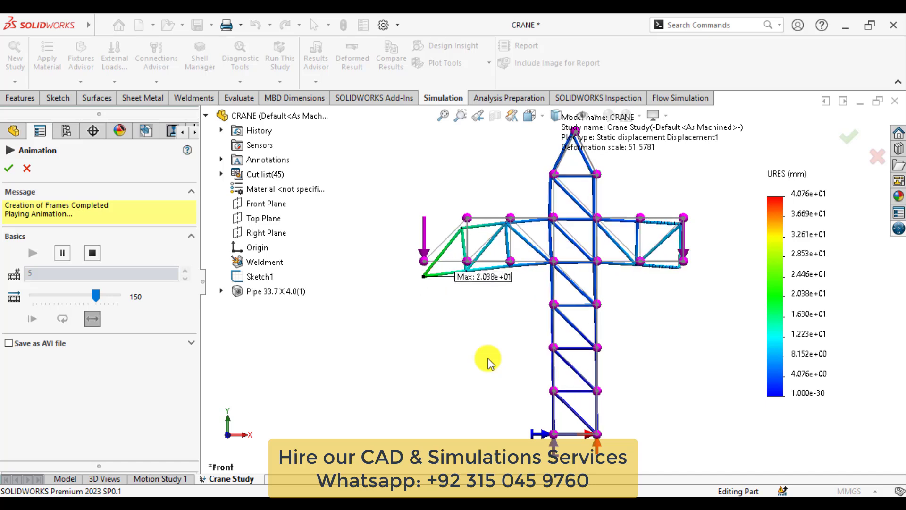
{"action": "middle_click_drag", "start_coordinate": [486, 361], "coordinate": [405, 380]}
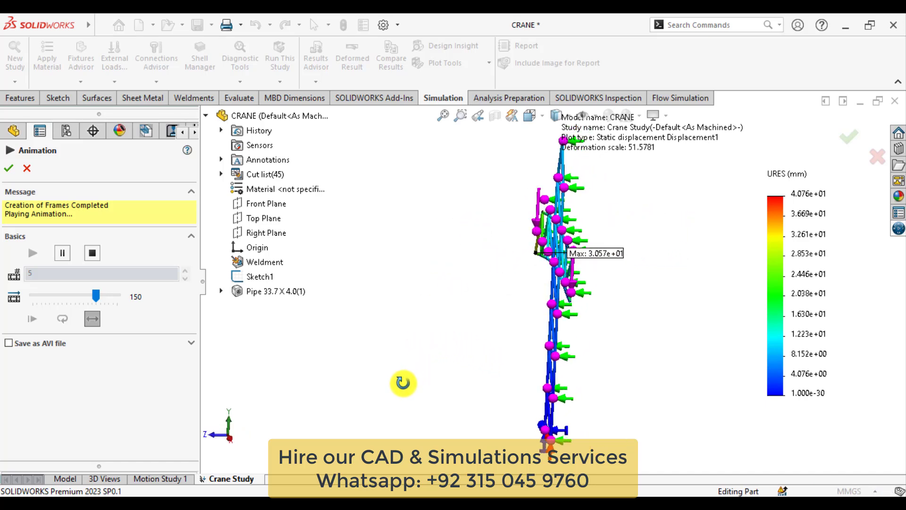
{"action": "scroll", "coordinate": [560, 313], "scroll_direction": "down", "scroll_amount": 3}
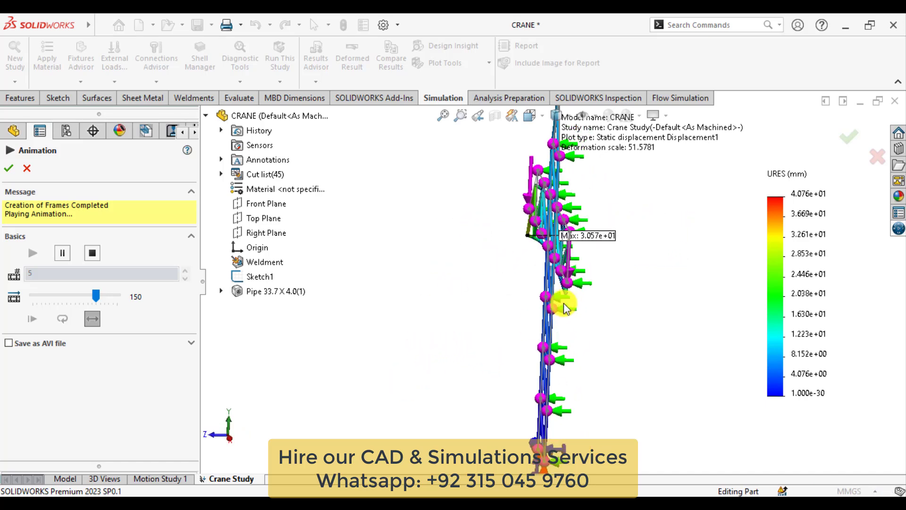
{"action": "middle_click_drag", "start_coordinate": [504, 321], "coordinate": [522, 324]}
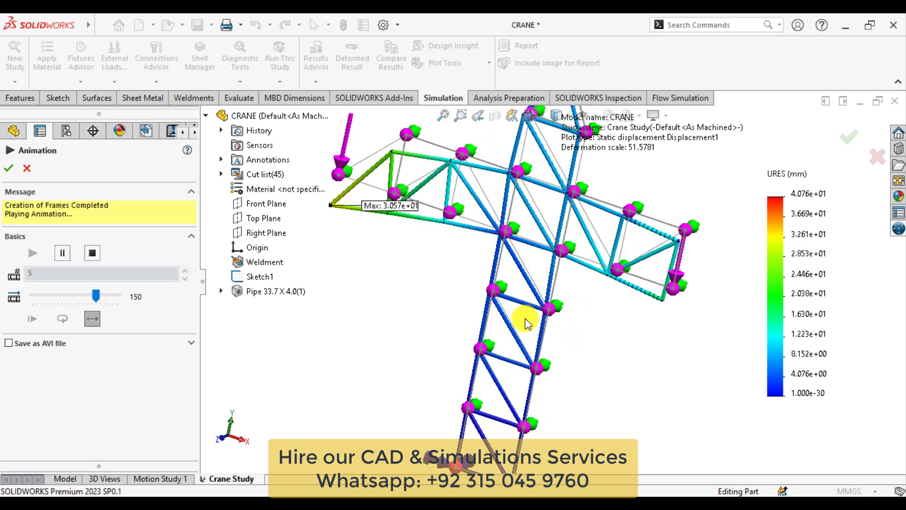
{"action": "scroll", "coordinate": [528, 323], "scroll_direction": "up", "scroll_amount": 3}
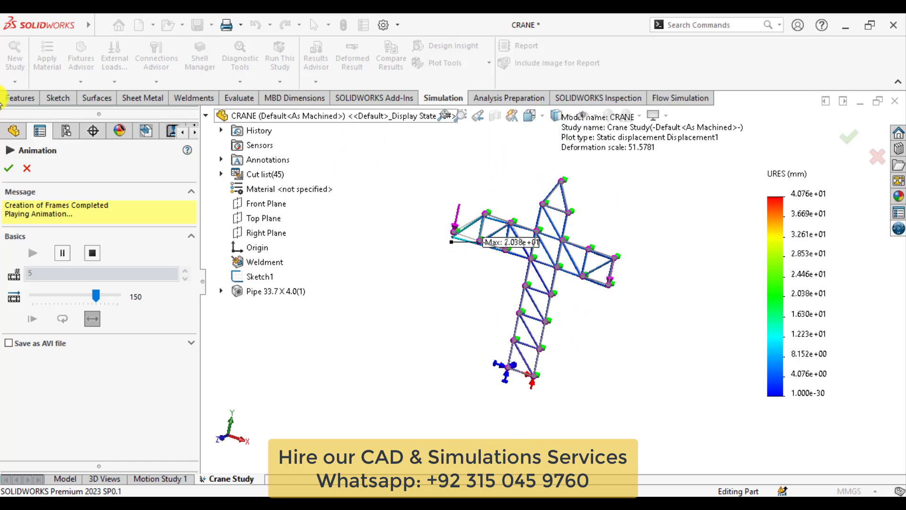
{"action": "left_click", "coordinate": [9, 169]}
{"action": "left_click", "coordinate": [398, 349]}
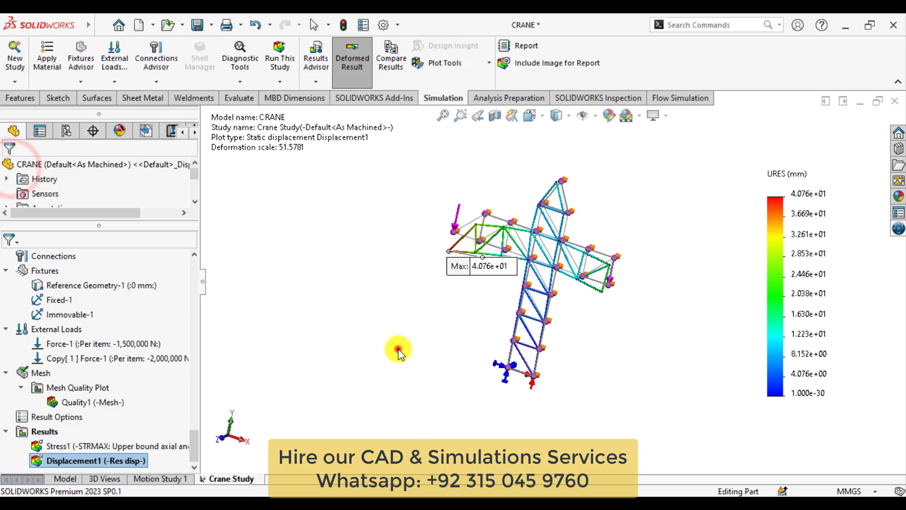
{"action": "left_click", "coordinate": [541, 117]}
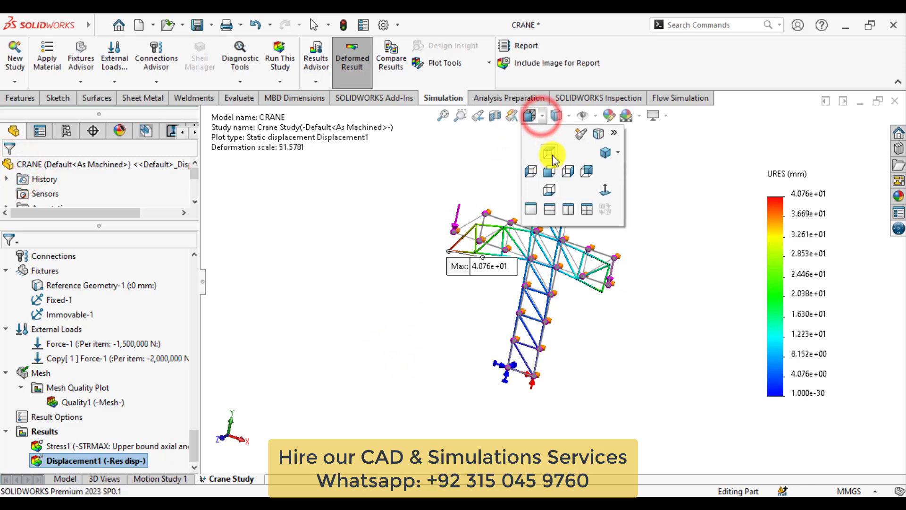
{"action": "left_click", "coordinate": [358, 376]}
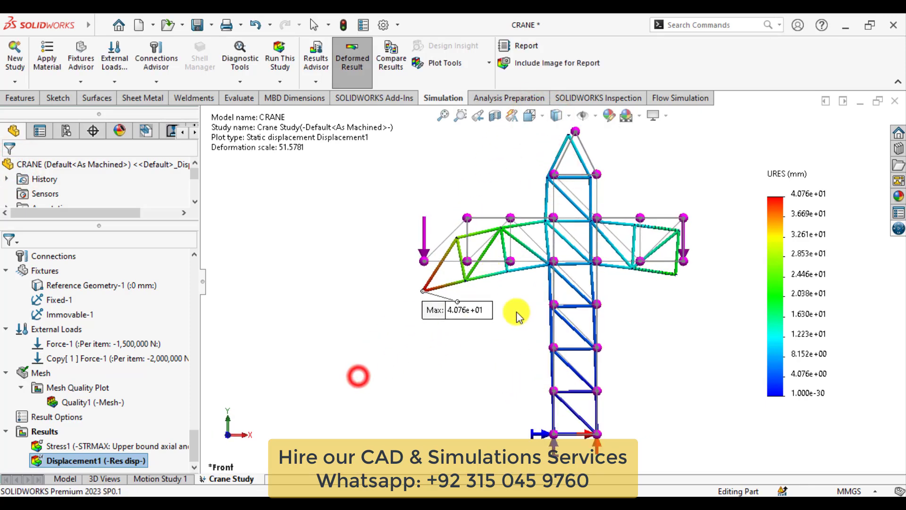
{"action": "scroll", "coordinate": [568, 270], "scroll_direction": "down", "scroll_amount": 2}
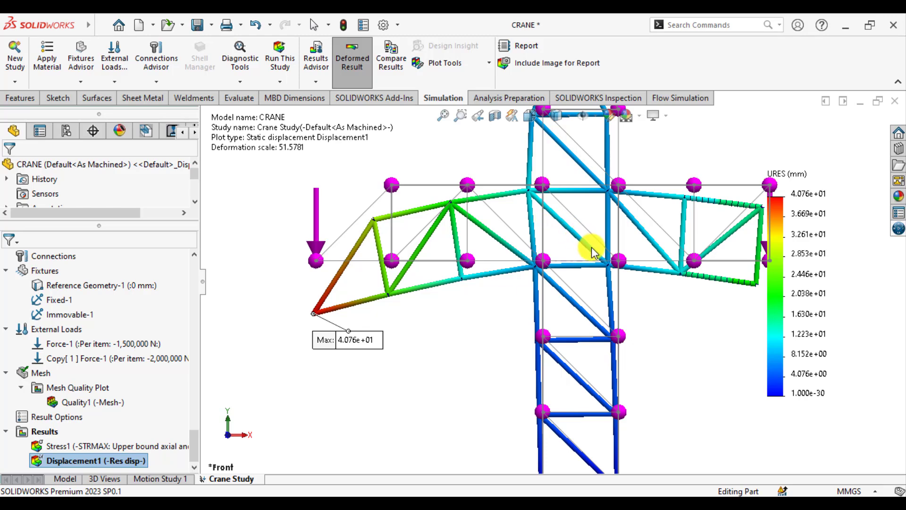
List the beam forces from the study results for beams 1 to 45 in SI units
{"action": "right_click", "coordinate": [39, 432]}
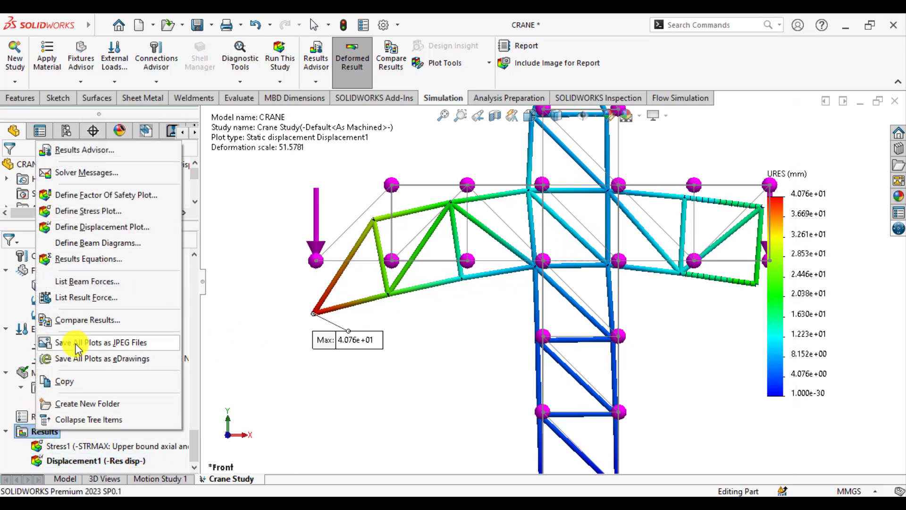
{"action": "left_click", "coordinate": [96, 281]}
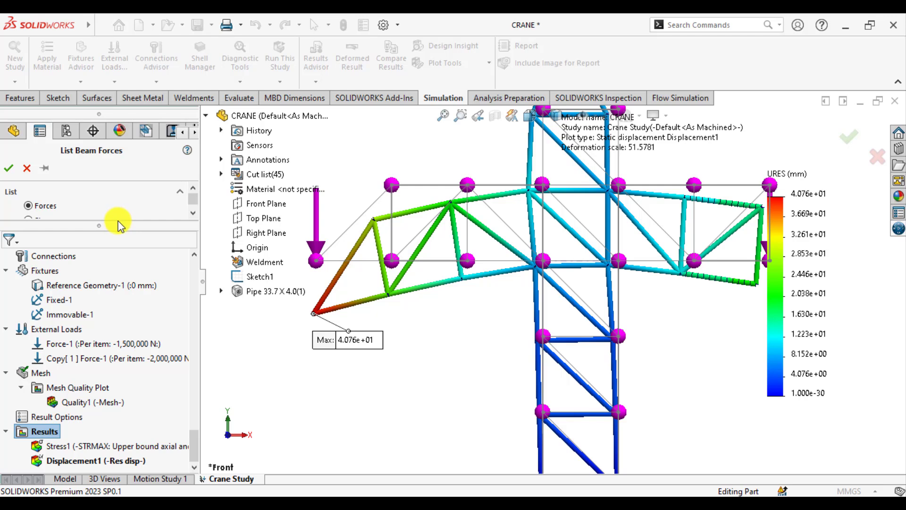
{"action": "left_click_drag", "start_coordinate": [118, 222], "coordinate": [120, 271]}
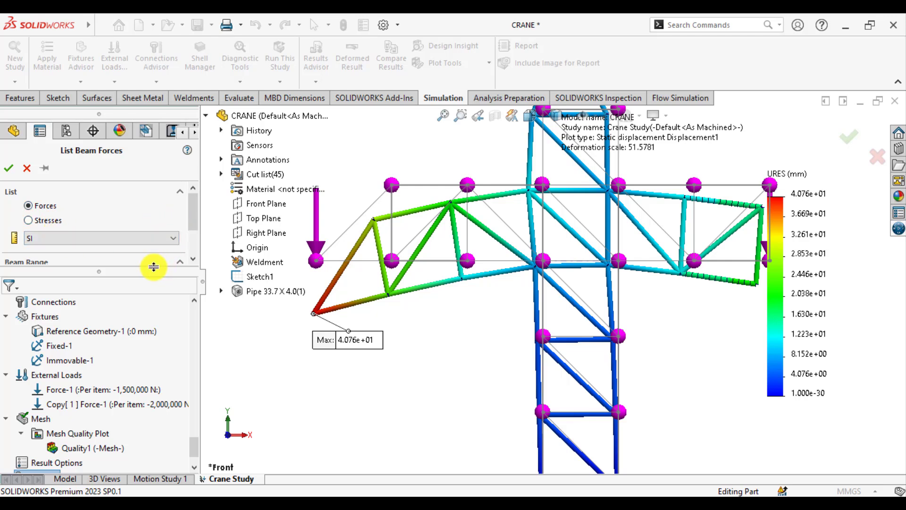
{"action": "left_click_drag", "start_coordinate": [153, 267], "coordinate": [176, 321]}
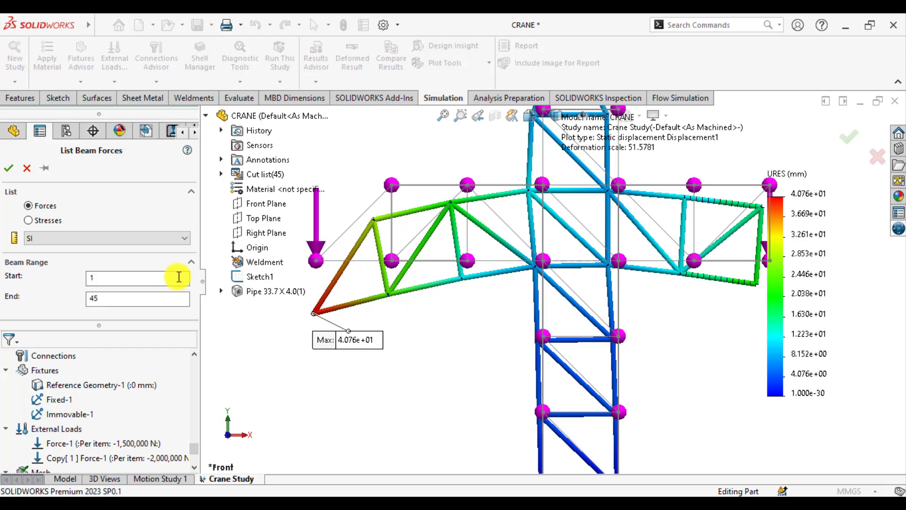
{"action": "left_click", "coordinate": [10, 168]}
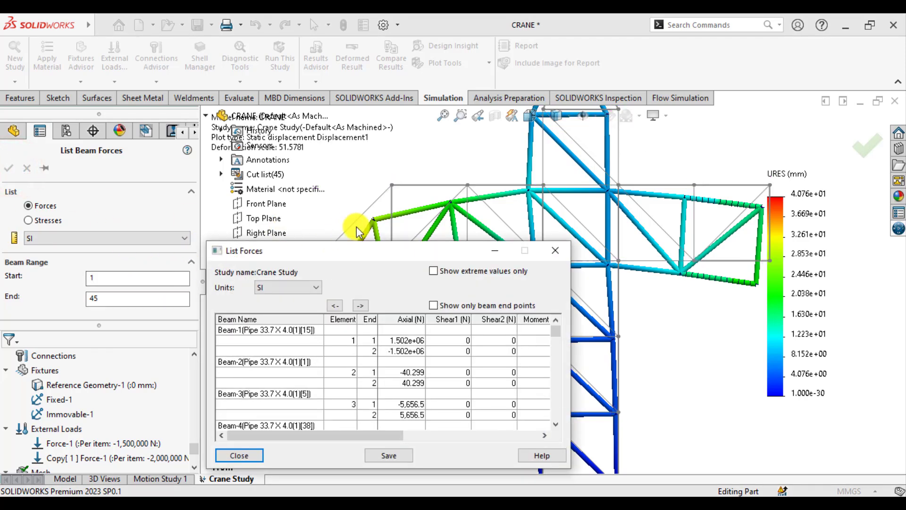
Limit the force list to beam end points and move its window clear of the crane model
{"action": "left_click_drag", "start_coordinate": [348, 254], "coordinate": [178, 133]}
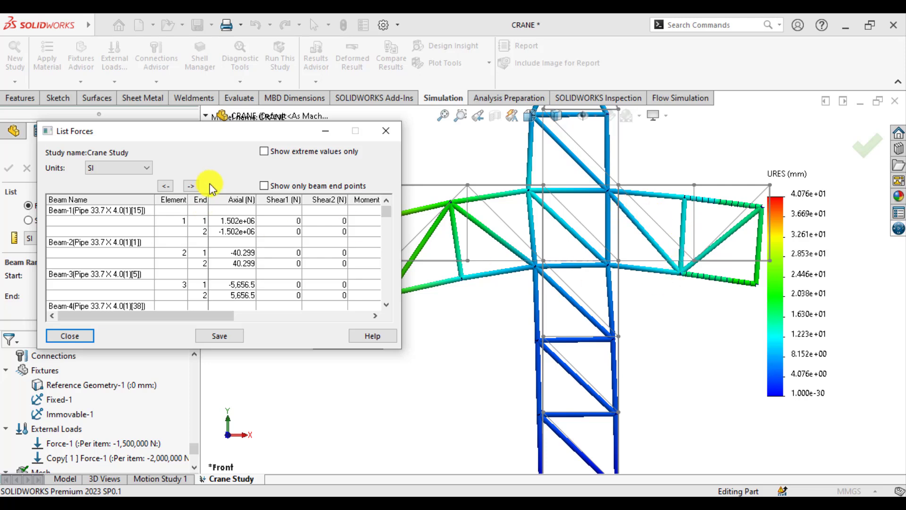
{"action": "left_click", "coordinate": [267, 186]}
{"action": "left_click", "coordinate": [472, 332]}
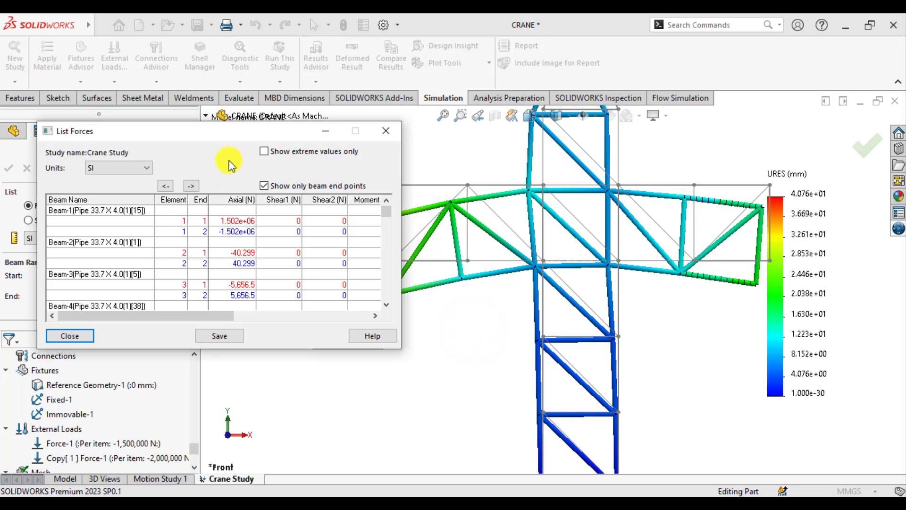
{"action": "left_click_drag", "start_coordinate": [214, 128], "coordinate": [150, 115]}
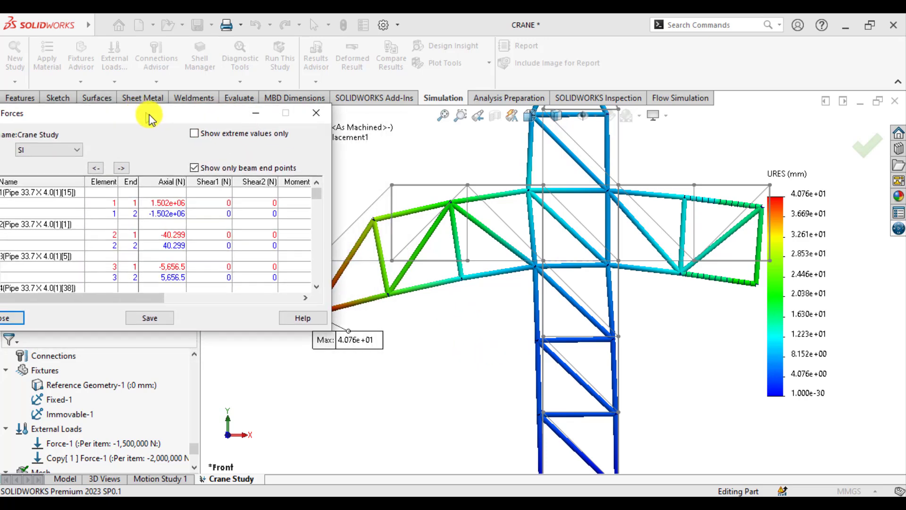
Step through the force list beam by beam up to Beam-36, examine its end forces and close the list
{"action": "left_click", "coordinate": [126, 174]}
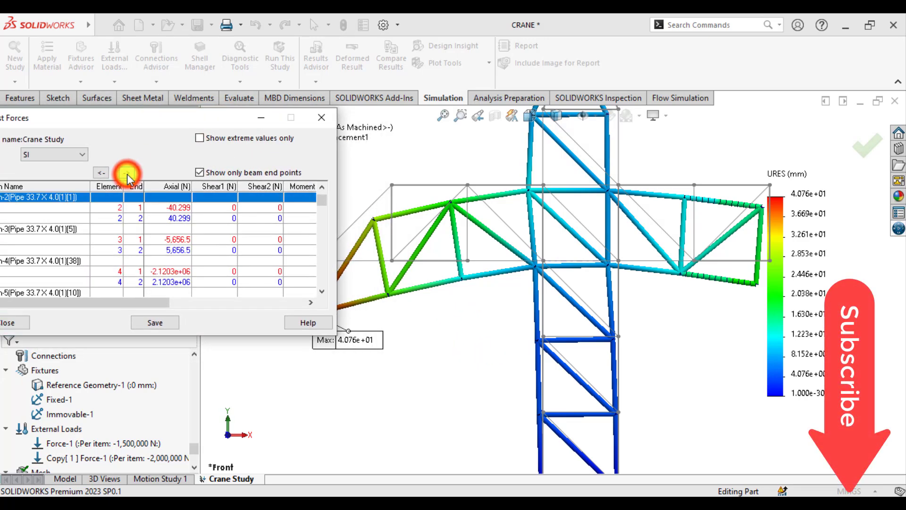
{"action": "left_click", "coordinate": [126, 172]}
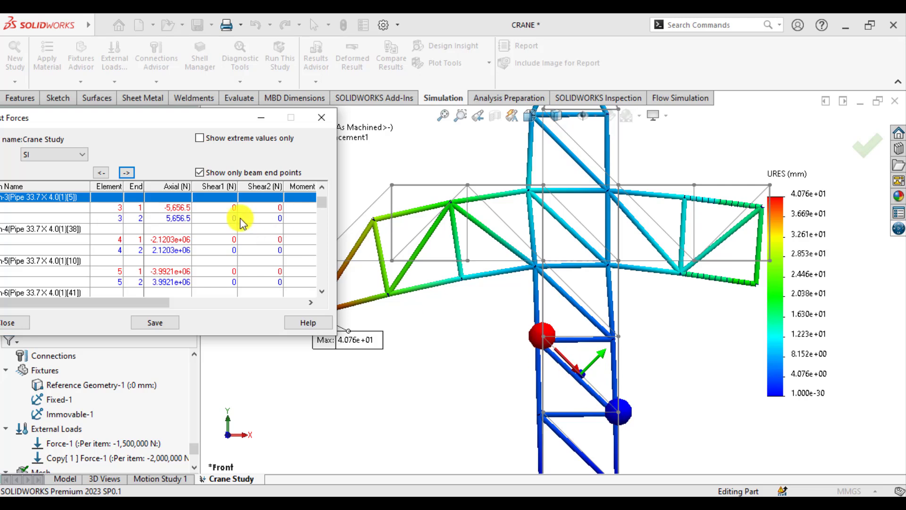
{"action": "left_click", "coordinate": [123, 174]}
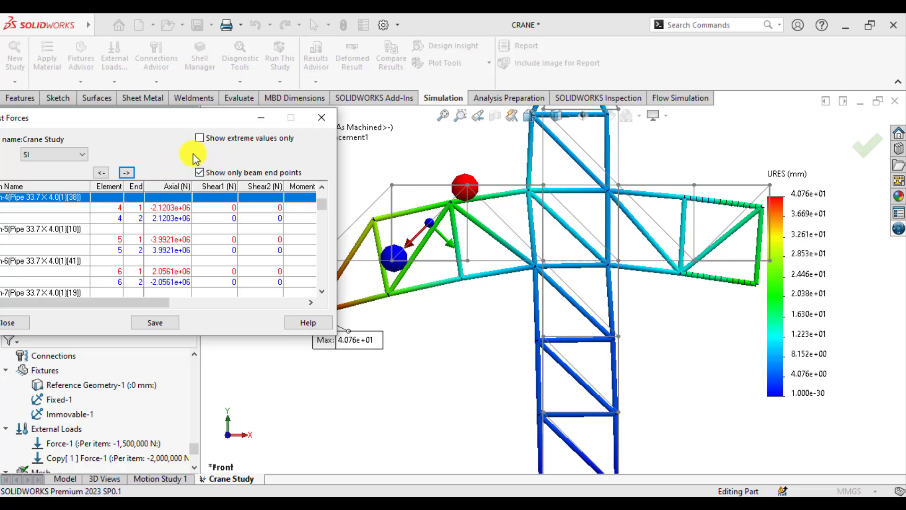
{"action": "left_click", "coordinate": [128, 174]}
{"action": "left_click", "coordinate": [128, 174]}
{"action": "left_click", "coordinate": [129, 174]}
{"action": "left_click", "coordinate": [128, 174]}
{"action": "left_click", "coordinate": [129, 173]}
{"action": "left_click", "coordinate": [129, 174]}
{"action": "left_click", "coordinate": [128, 173]}
{"action": "left_click", "coordinate": [128, 174]}
{"action": "left_click", "coordinate": [128, 173]}
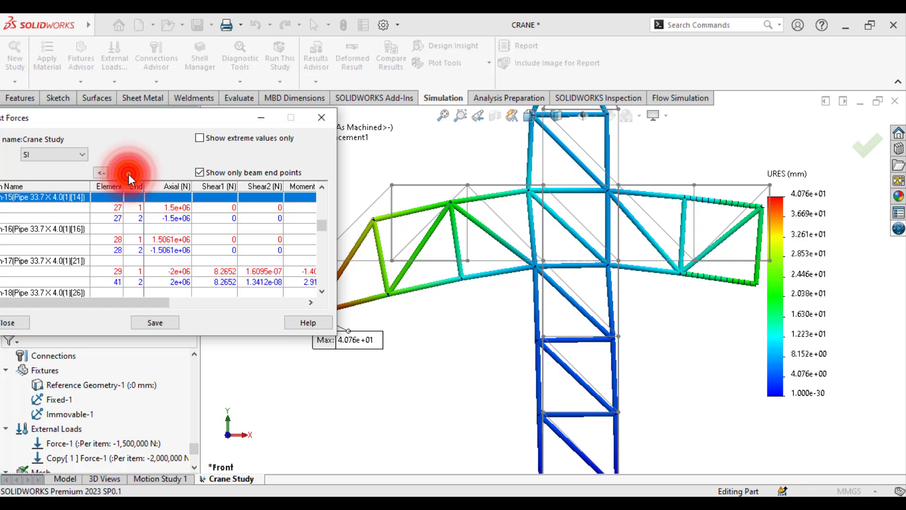
{"action": "left_click", "coordinate": [128, 173]}
{"action": "left_click", "coordinate": [128, 174]}
{"action": "left_click", "coordinate": [128, 174]}
{"action": "left_click", "coordinate": [128, 174]}
{"action": "left_click", "coordinate": [128, 173]}
{"action": "left_click", "coordinate": [129, 174]}
{"action": "left_click", "coordinate": [128, 174]}
{"action": "left_click", "coordinate": [128, 173]}
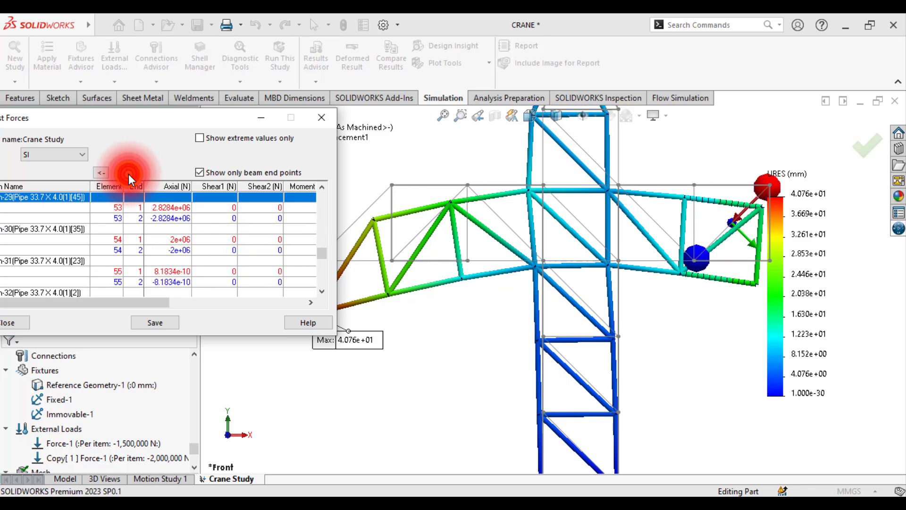
{"action": "left_click", "coordinate": [128, 174]}
{"action": "left_click", "coordinate": [129, 174]}
{"action": "left_click", "coordinate": [129, 173]}
{"action": "left_click", "coordinate": [128, 174]}
{"action": "left_click", "coordinate": [128, 174]}
{"action": "left_click", "coordinate": [129, 174]}
{"action": "left_click", "coordinate": [128, 174]}
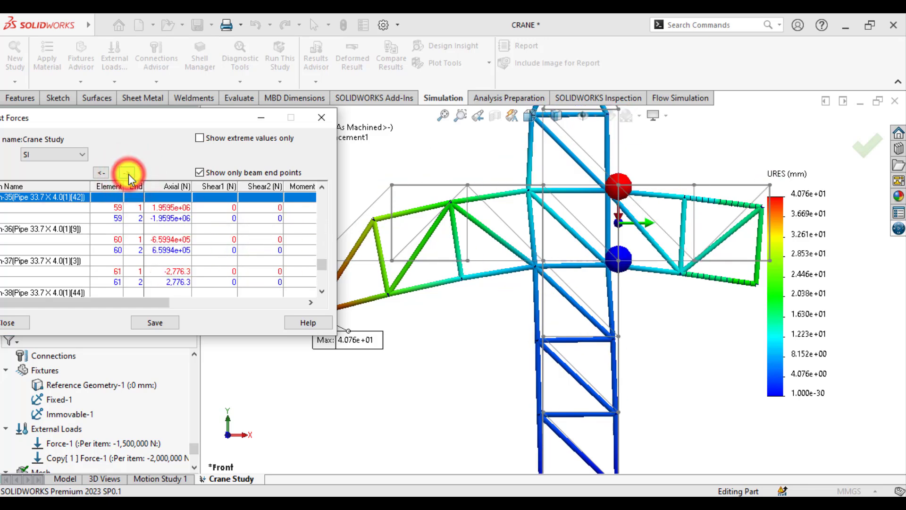
{"action": "left_click", "coordinate": [129, 174]}
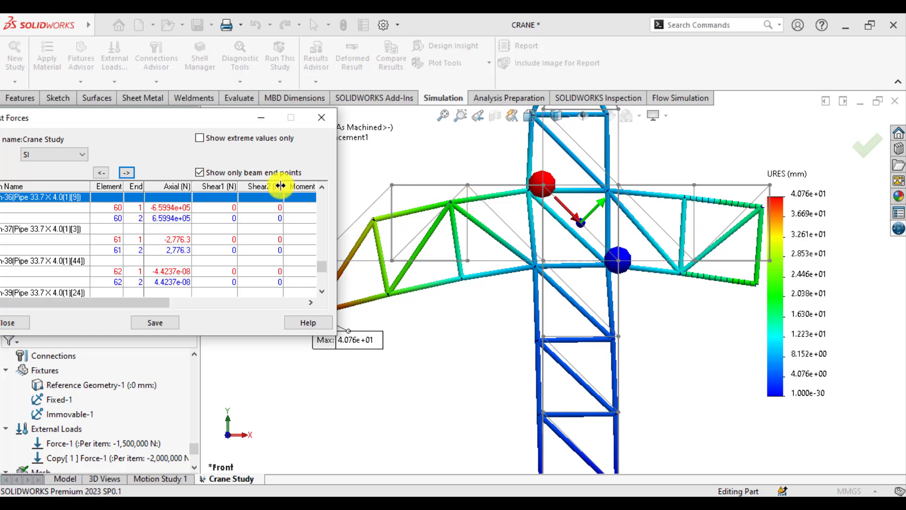
{"action": "left_click", "coordinate": [154, 211]}
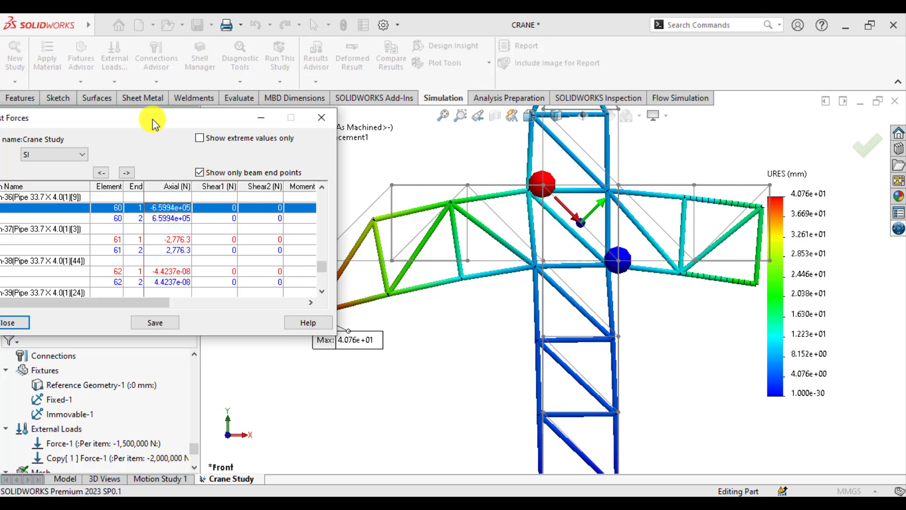
{"action": "left_click_drag", "start_coordinate": [153, 118], "coordinate": [228, 150]}
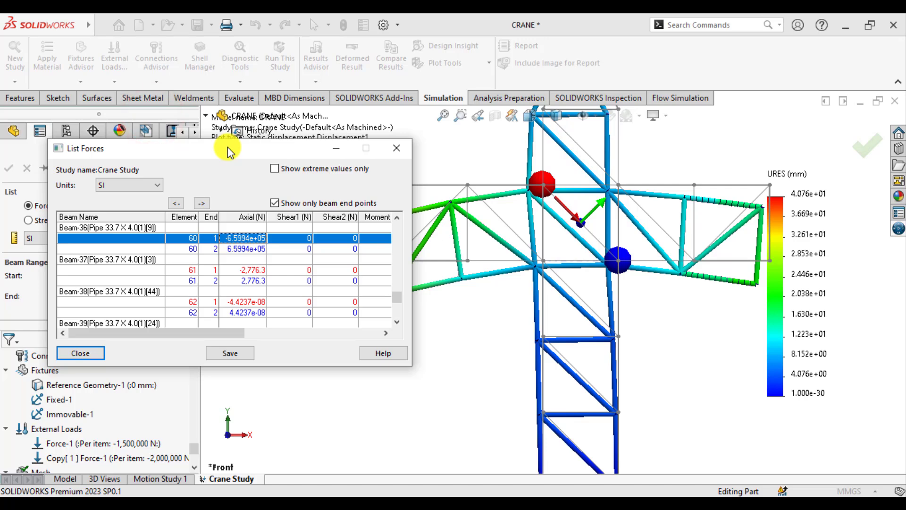
{"action": "left_click", "coordinate": [85, 353]}
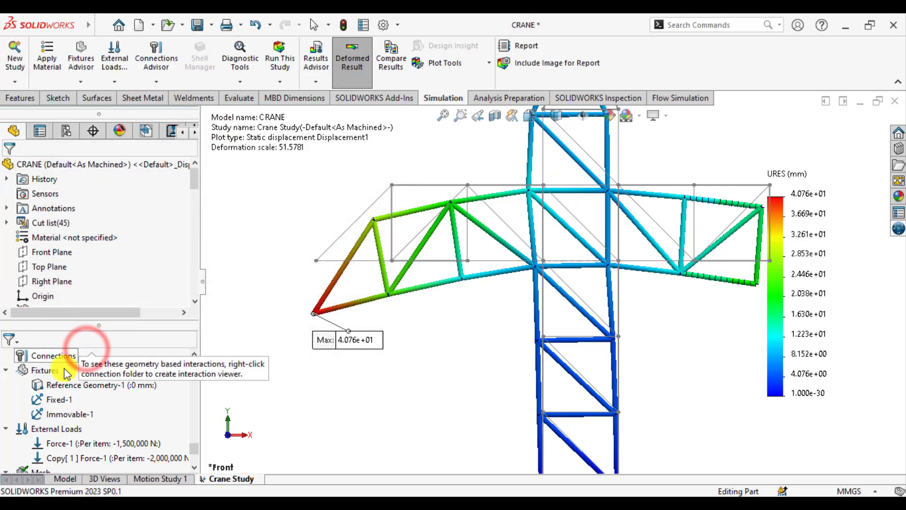
List the beam stresses from the study results for beams 1 to 45 in SI units
{"action": "scroll", "coordinate": [33, 431], "scroll_direction": "down", "scroll_amount": 3}
{"action": "right_click", "coordinate": [26, 432]}
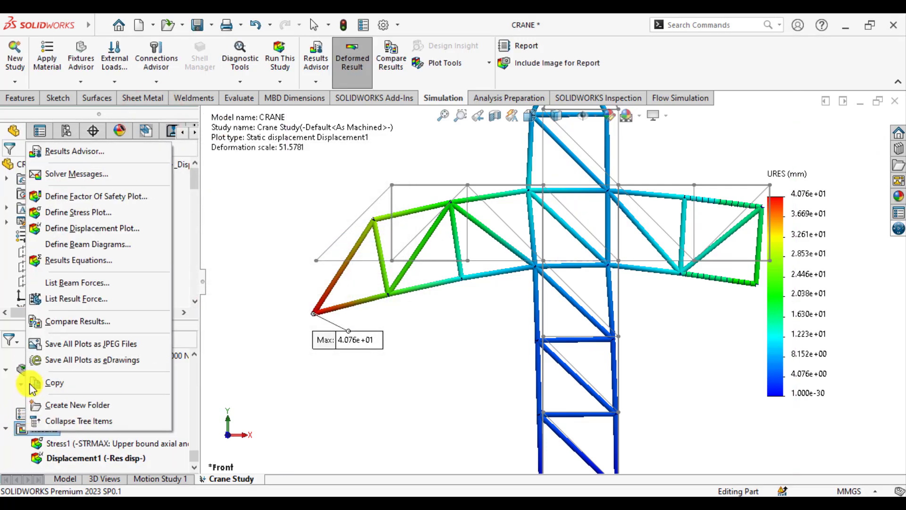
{"action": "left_click", "coordinate": [75, 285]}
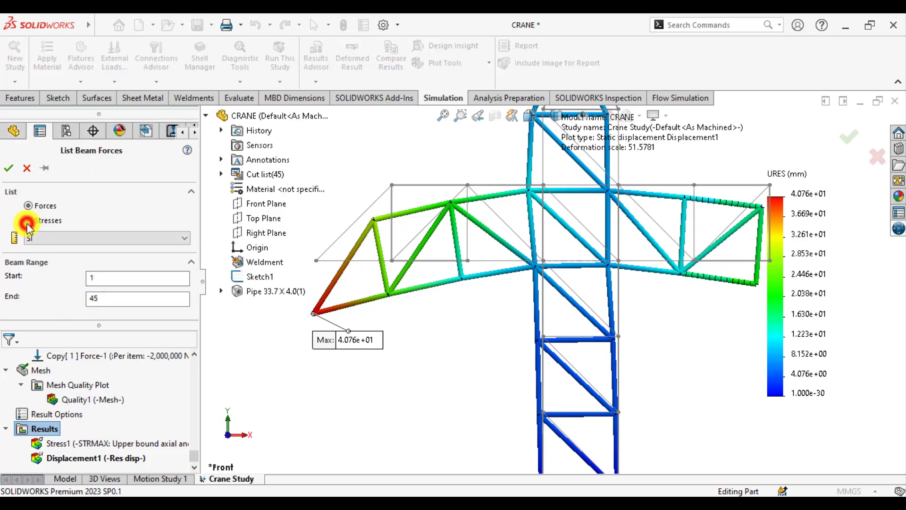
{"action": "left_click", "coordinate": [28, 221]}
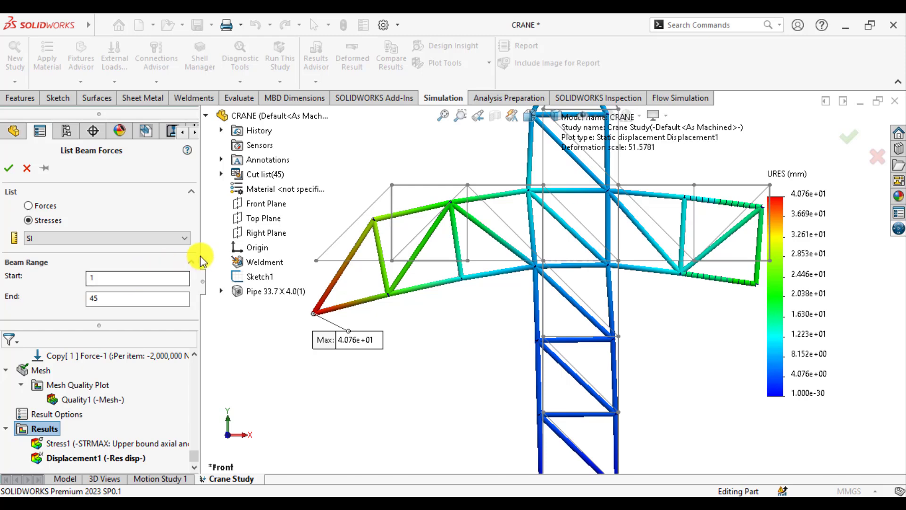
{"action": "left_click", "coordinate": [9, 168]}
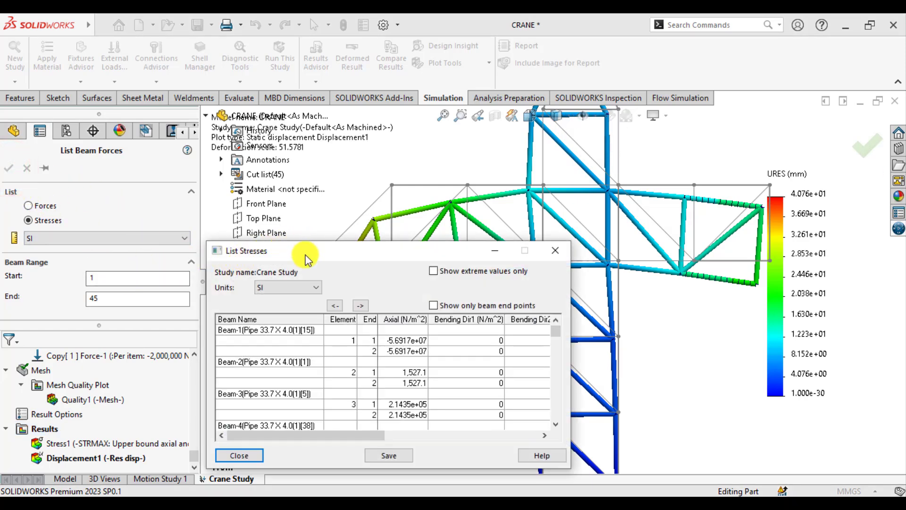
Limit the stress list to beam end points, move its window clear of the crane mast, and step through the beams up to Beam-36
{"action": "left_click_drag", "start_coordinate": [304, 255], "coordinate": [132, 147]}
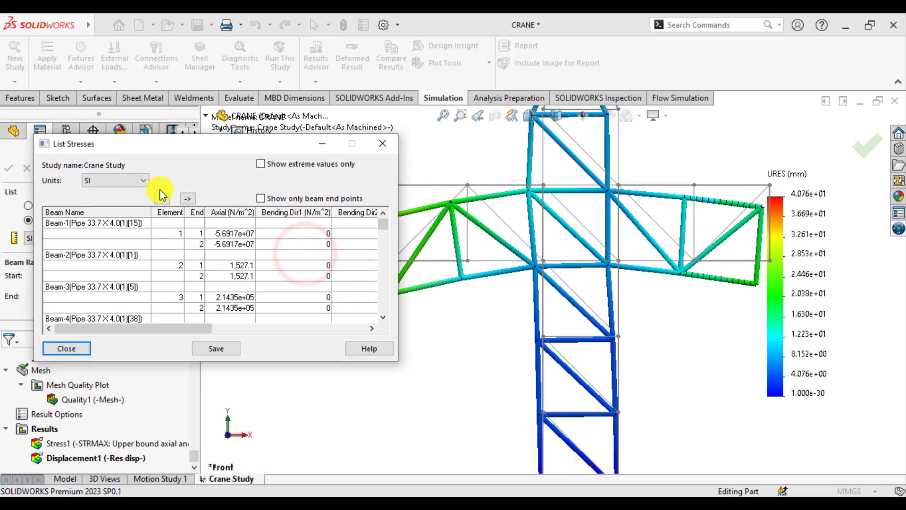
{"action": "left_click", "coordinate": [260, 199]}
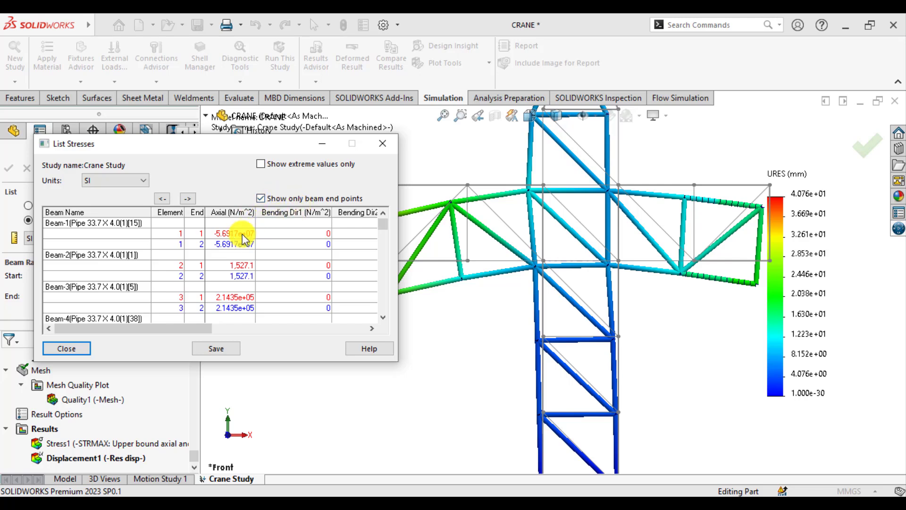
{"action": "left_click", "coordinate": [185, 198]}
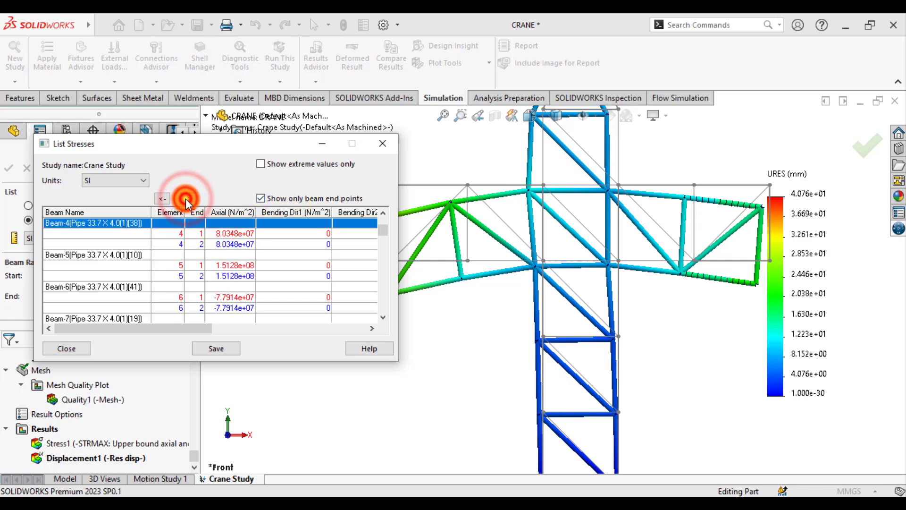
{"action": "left_click", "coordinate": [186, 199]}
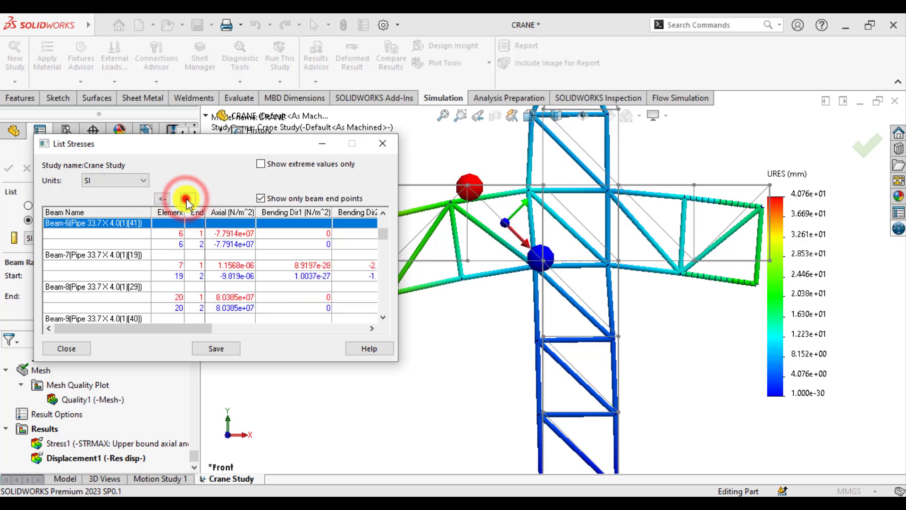
{"action": "left_click", "coordinate": [187, 198]}
{"action": "left_click", "coordinate": [187, 199]}
{"action": "left_click", "coordinate": [187, 199]}
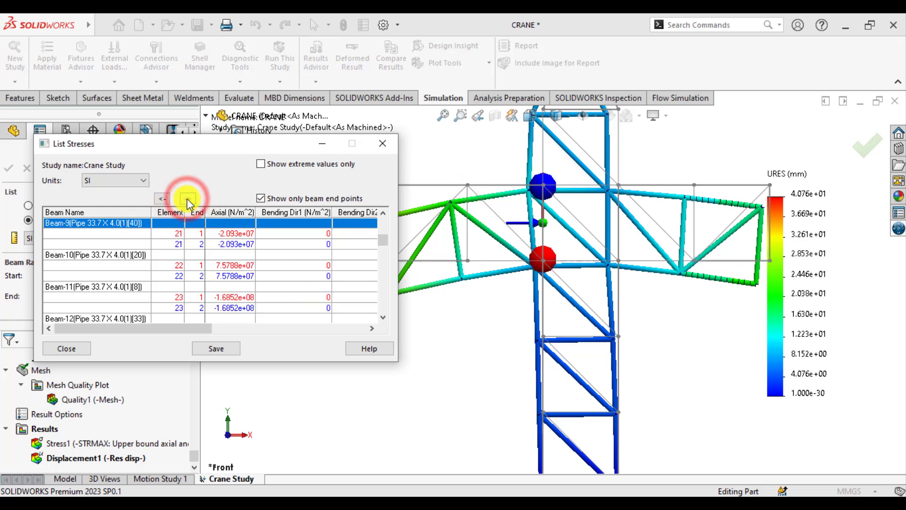
{"action": "left_click", "coordinate": [186, 198]}
{"action": "left_click", "coordinate": [187, 198]}
{"action": "left_click", "coordinate": [187, 198]}
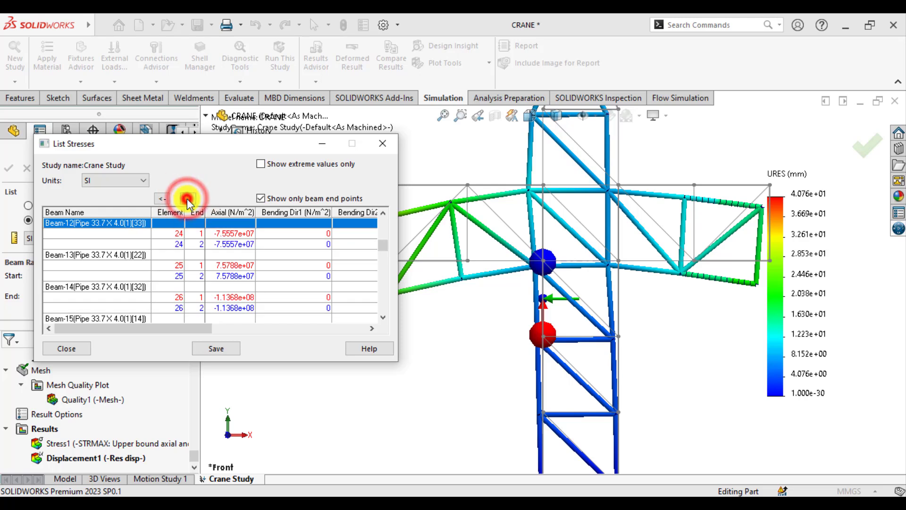
{"action": "left_click", "coordinate": [187, 199]}
{"action": "left_click", "coordinate": [187, 199]}
{"action": "left_click", "coordinate": [187, 199]}
{"action": "left_click", "coordinate": [187, 198]}
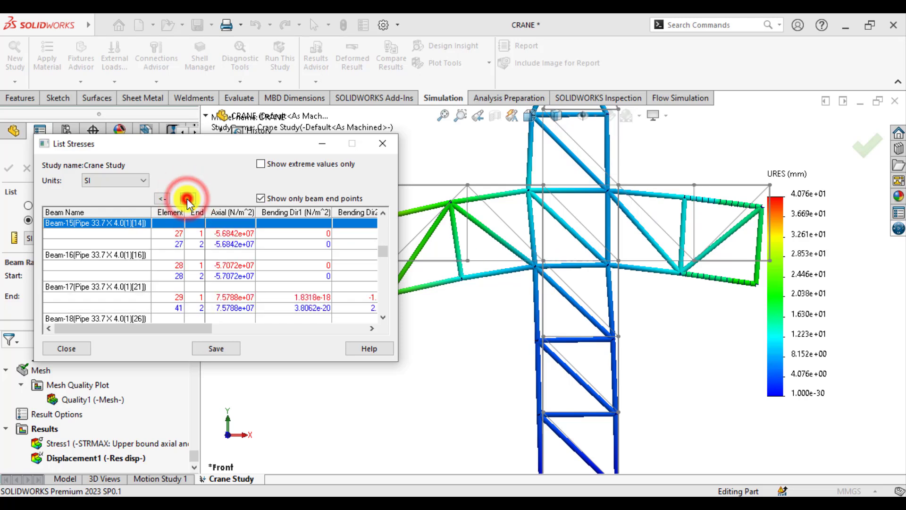
{"action": "left_click", "coordinate": [187, 198]}
{"action": "left_click", "coordinate": [187, 199]}
{"action": "left_click", "coordinate": [187, 198]}
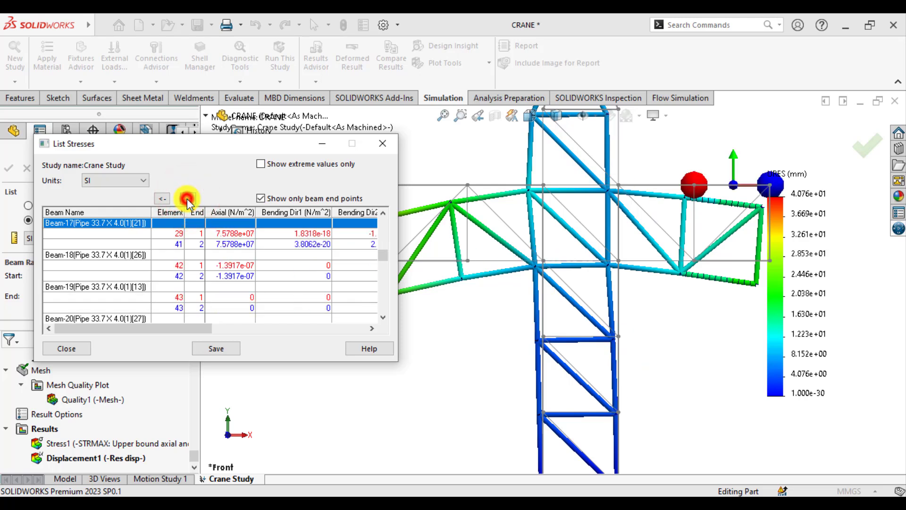
{"action": "left_click", "coordinate": [187, 199]}
{"action": "left_click", "coordinate": [187, 198]}
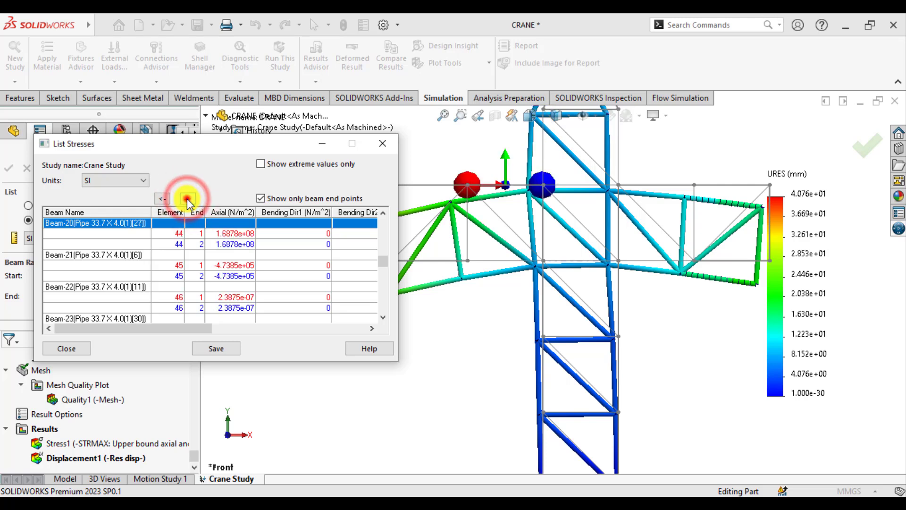
{"action": "left_click", "coordinate": [187, 198]}
{"action": "left_click", "coordinate": [187, 199]}
{"action": "left_click", "coordinate": [187, 198]}
{"action": "left_click", "coordinate": [187, 198]}
{"action": "left_click", "coordinate": [187, 198]}
{"action": "left_click", "coordinate": [187, 198]}
{"action": "left_click", "coordinate": [187, 199]}
{"action": "left_click", "coordinate": [187, 199]}
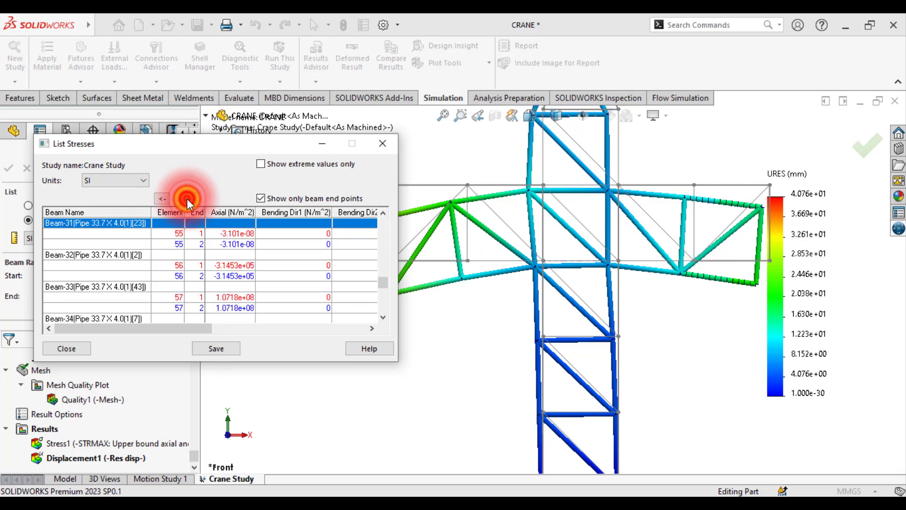
{"action": "left_click", "coordinate": [187, 198]}
{"action": "left_click", "coordinate": [187, 199]}
{"action": "left_click", "coordinate": [187, 199]}
{"action": "left_click", "coordinate": [187, 198]}
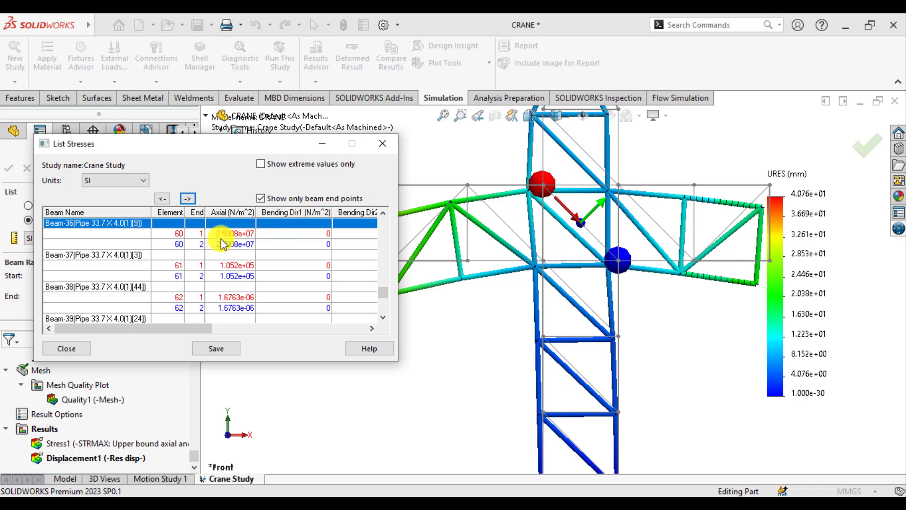
Examine the axial stress at both ends of Beam-36, step to Beam-37 and close the stress list
{"action": "left_click", "coordinate": [143, 180]}
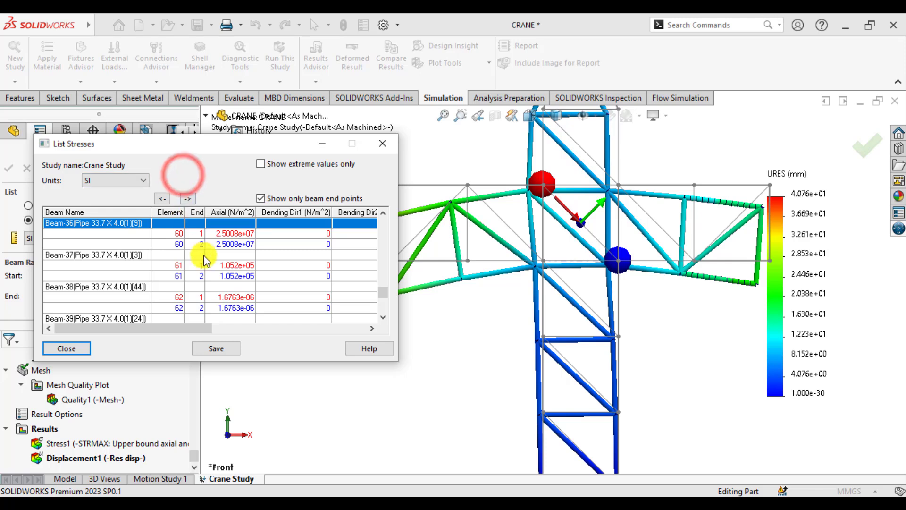
{"action": "left_click", "coordinate": [233, 235]}
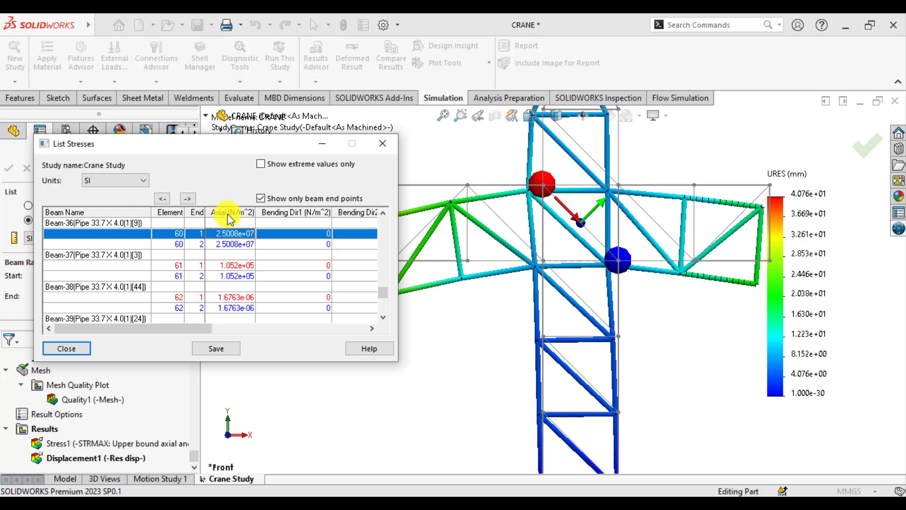
{"action": "left_click", "coordinate": [230, 235]}
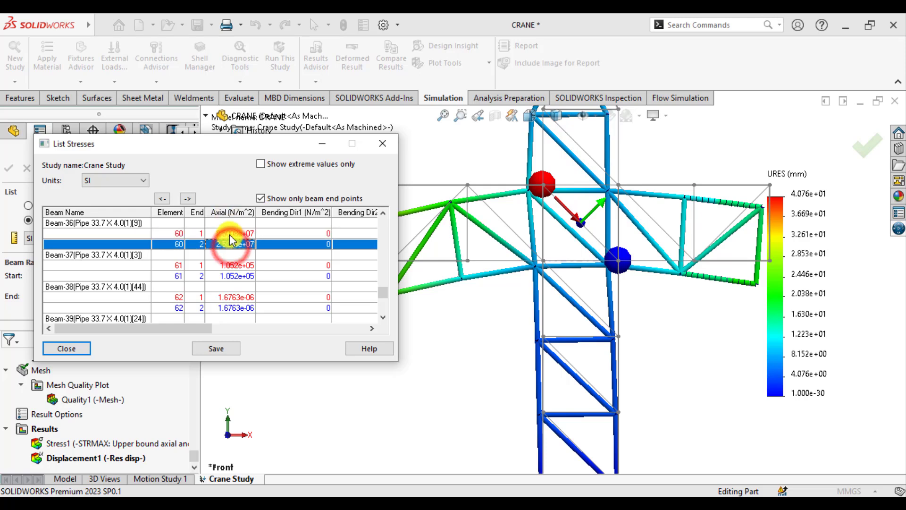
{"action": "left_click", "coordinate": [230, 245]}
{"action": "left_click", "coordinate": [229, 234]}
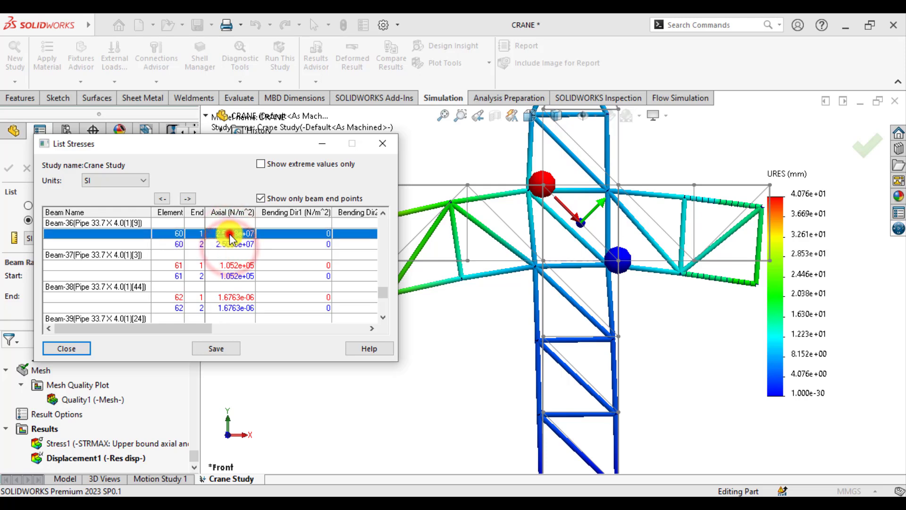
{"action": "left_click", "coordinate": [230, 245]}
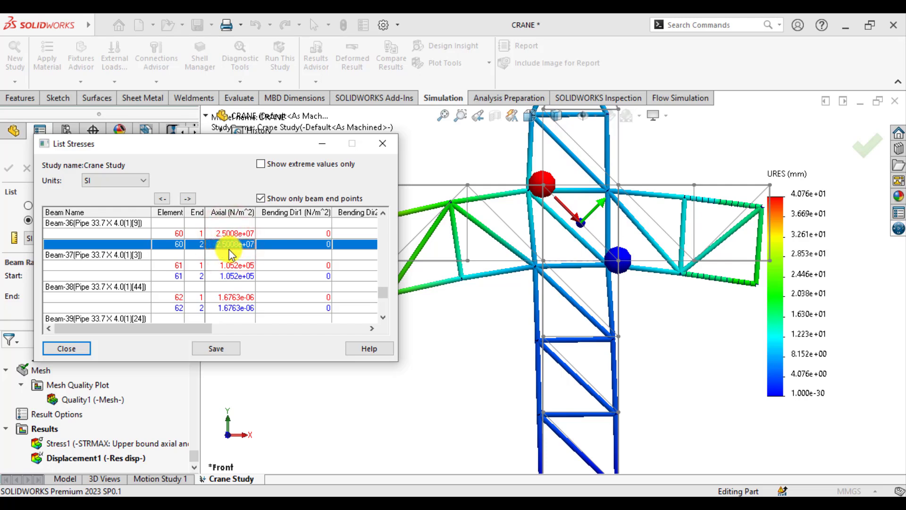
{"action": "left_click", "coordinate": [231, 234]}
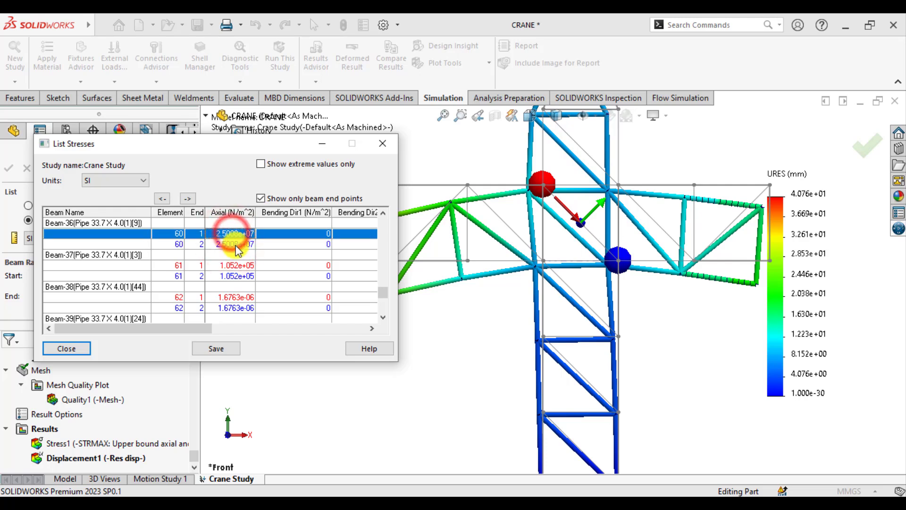
{"action": "left_click", "coordinate": [236, 245]}
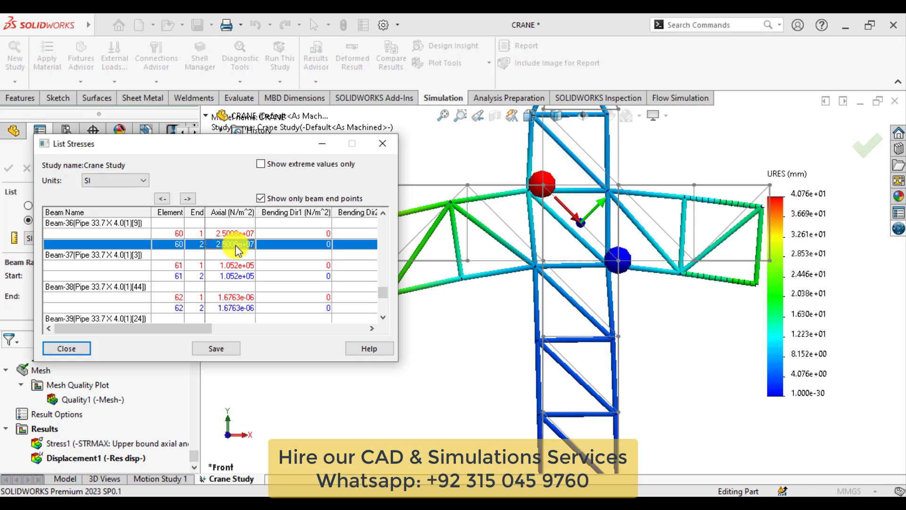
{"action": "left_click", "coordinate": [188, 200]}
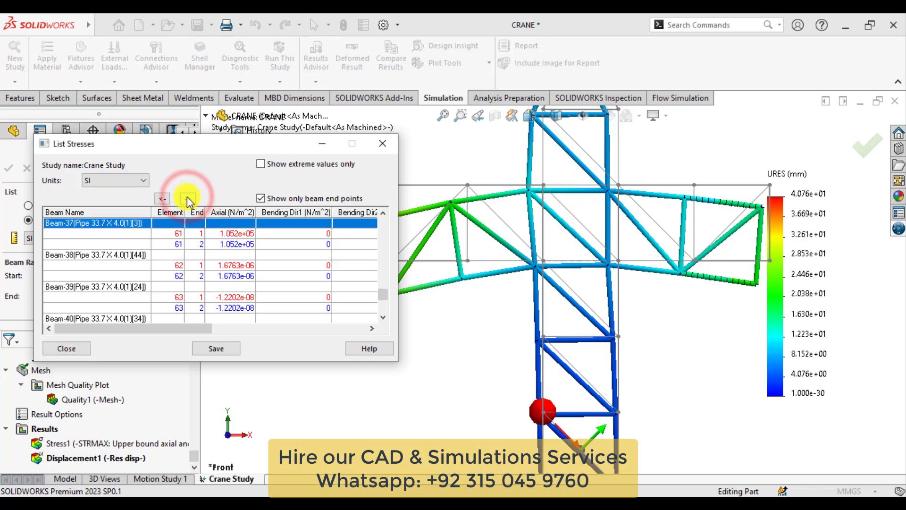
{"action": "left_click", "coordinate": [380, 145]}
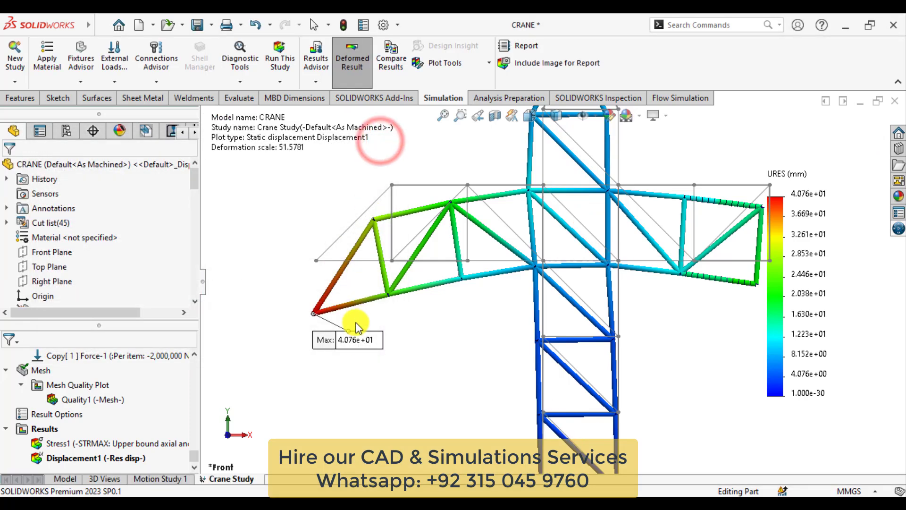
{"action": "left_click", "coordinate": [349, 375]}
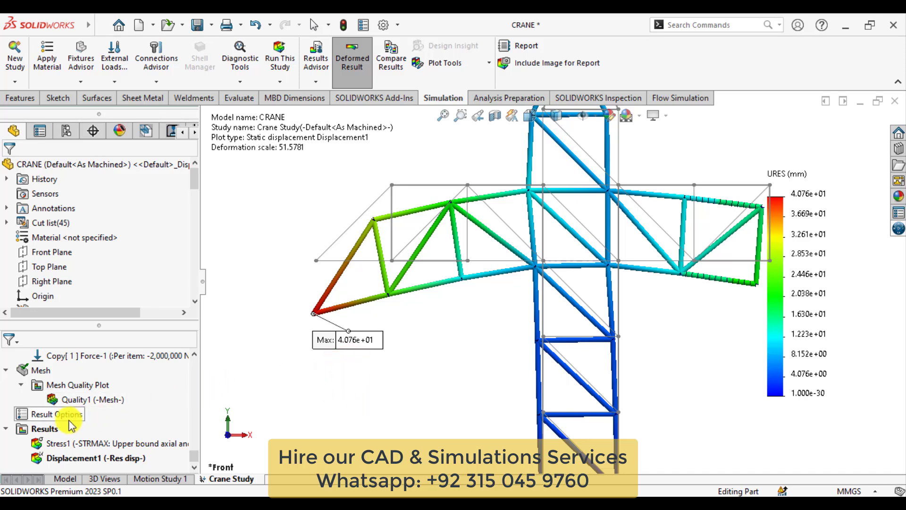
Define a factor of safety plot for all bodies of the crane using the Automatic criterion
{"action": "right_click", "coordinate": [51, 430]}
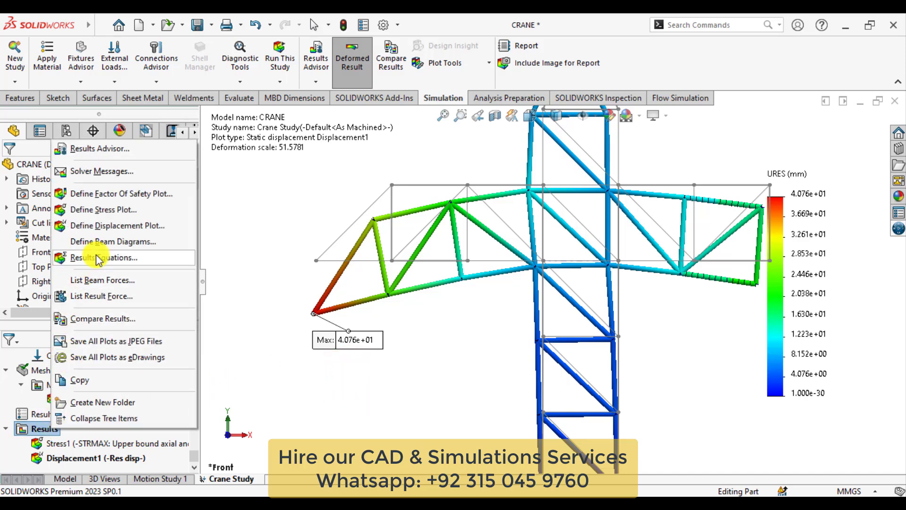
{"action": "left_click", "coordinate": [115, 194]}
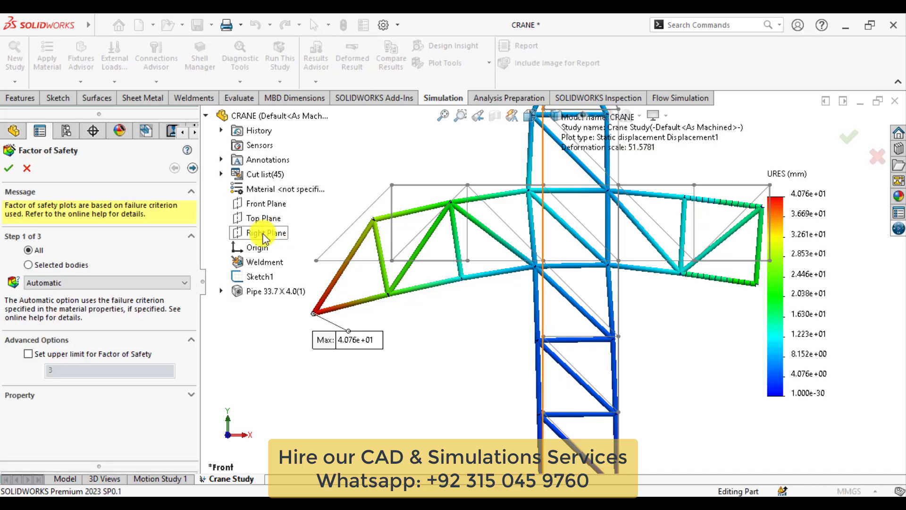
{"action": "left_click", "coordinate": [9, 168]}
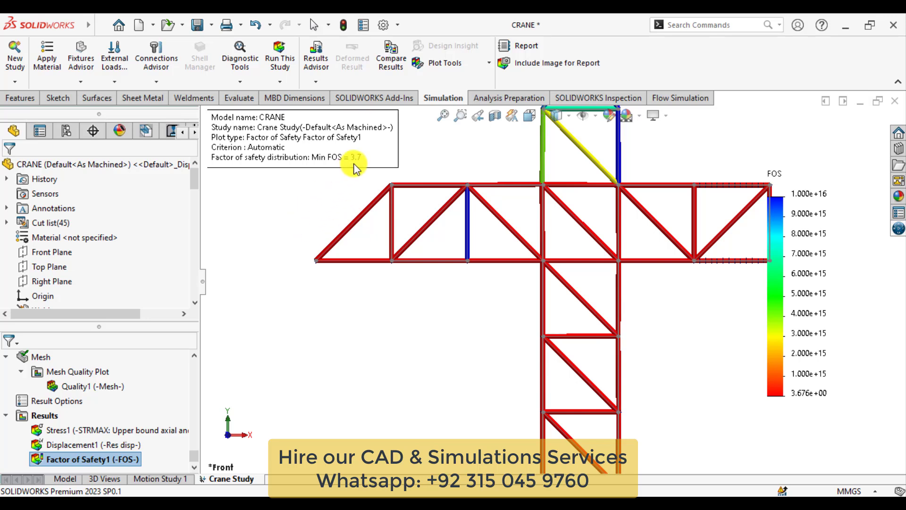
{"action": "key", "text": "z"}
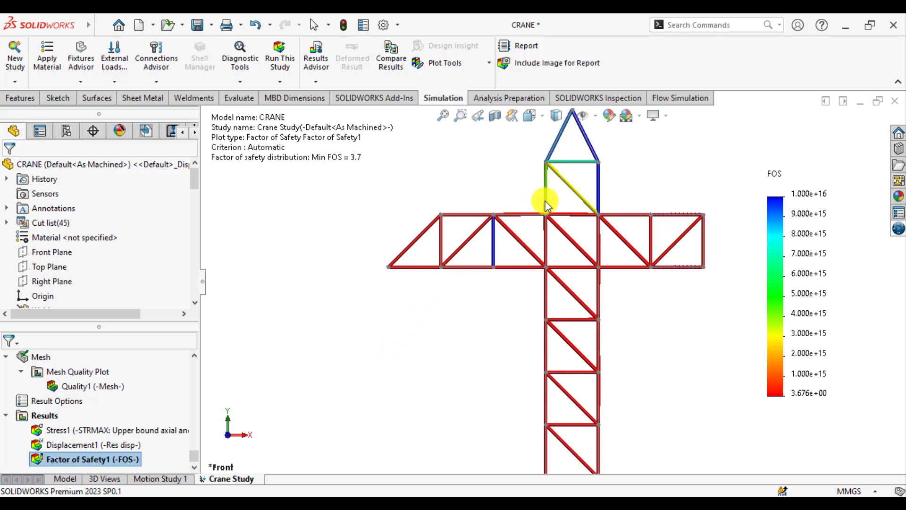
Restrict the factor of safety plot to the diagonal pipe in the mast bay just above the arms, Pipe 33.7 X 4.0(1)[11]
{"action": "right_click", "coordinate": [94, 459]}
{"action": "left_click", "coordinate": [137, 285]}
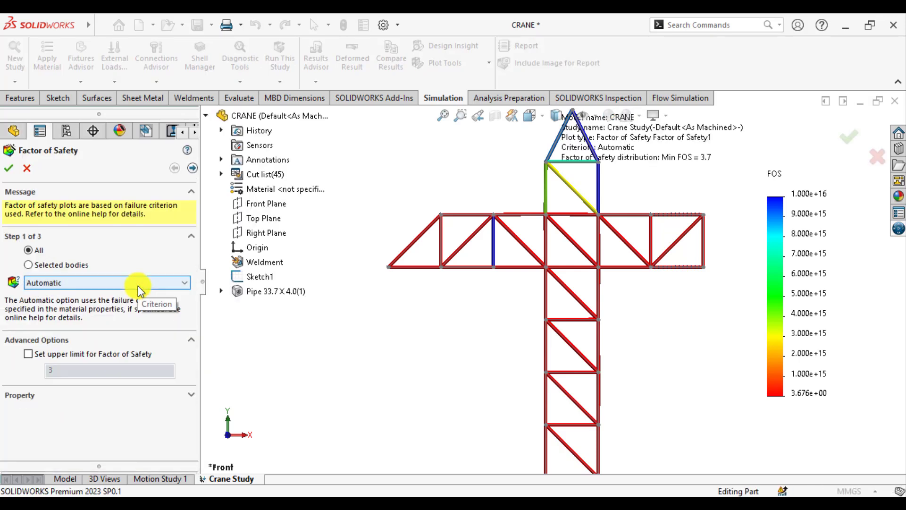
{"action": "left_click", "coordinate": [28, 264]}
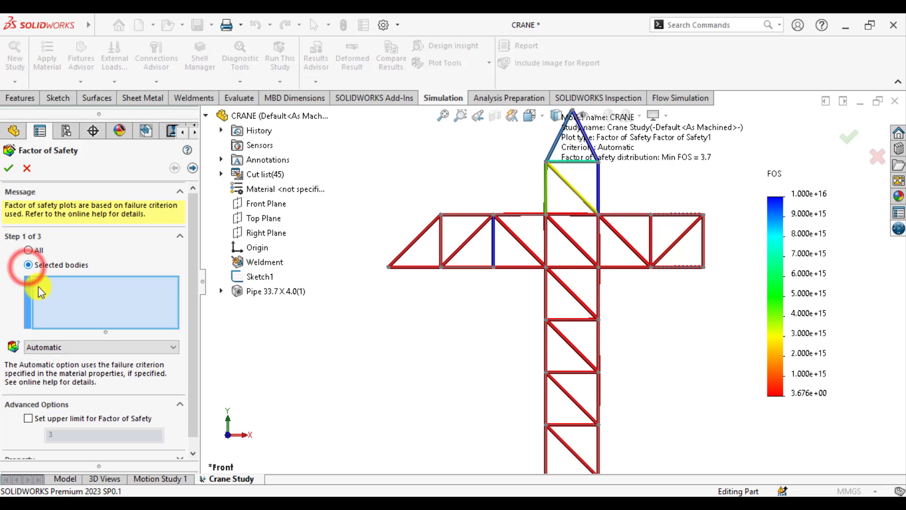
{"action": "left_click", "coordinate": [582, 197]}
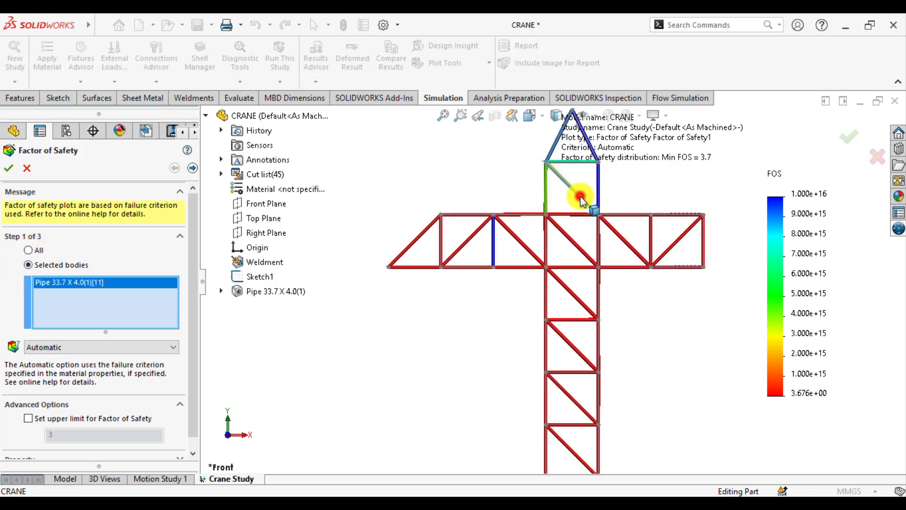
{"action": "left_click", "coordinate": [8, 168]}
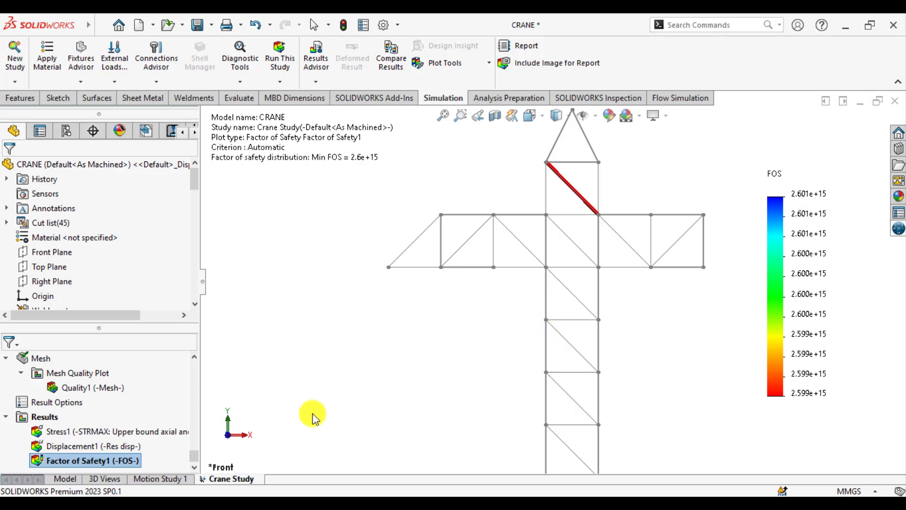
Redefine the factor of safety plot for only the first horizontal mast pipe below the arms, Pipe 33.7 X 4.0(1)[6]
{"action": "right_click", "coordinate": [114, 460]}
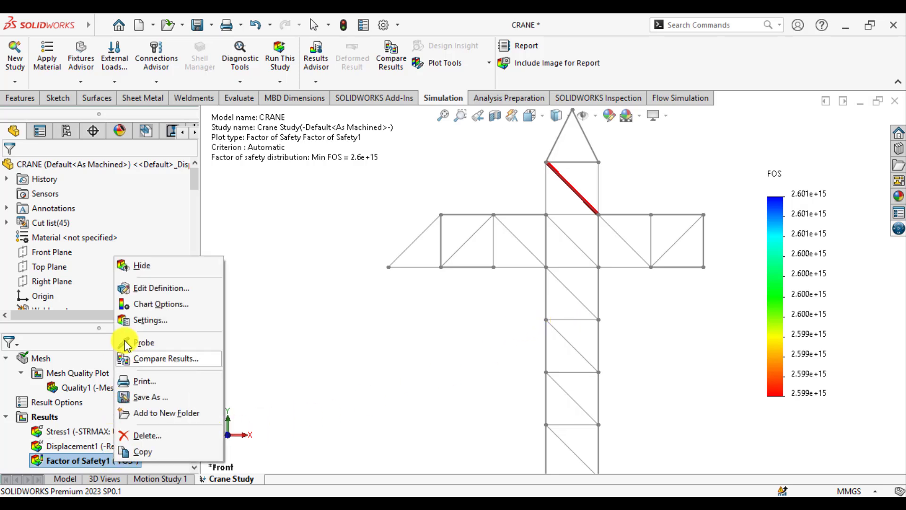
{"action": "left_click", "coordinate": [143, 289]}
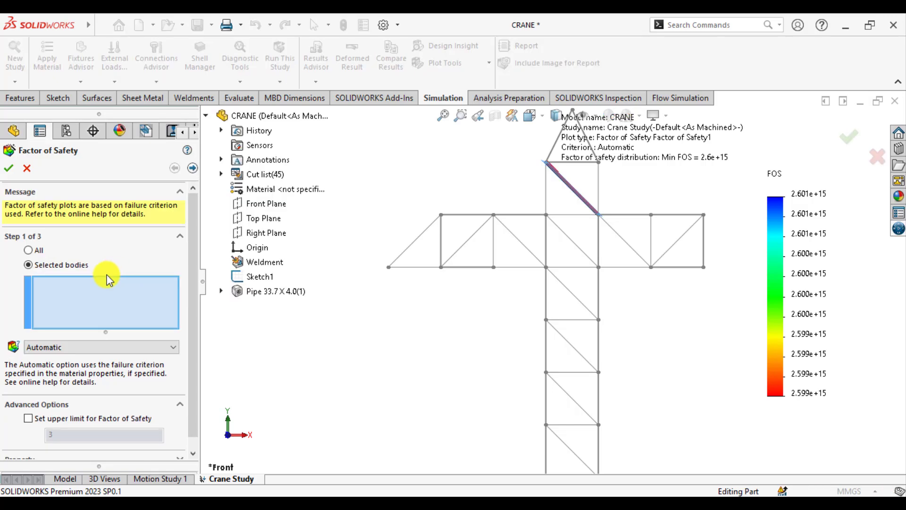
{"action": "left_click", "coordinate": [561, 319]}
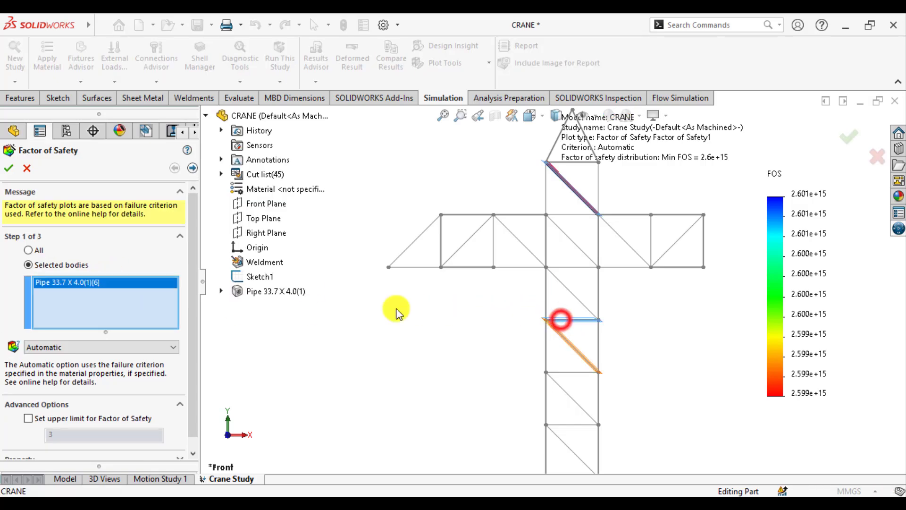
{"action": "left_click", "coordinate": [8, 168]}
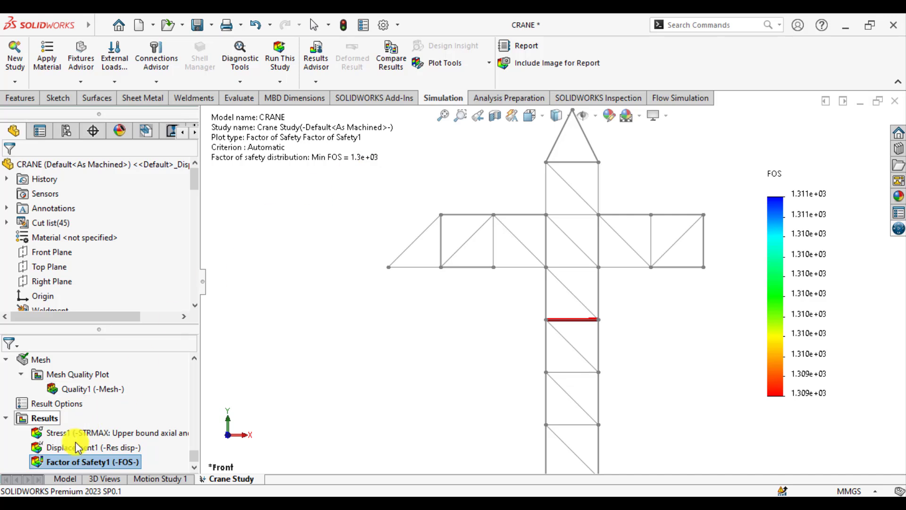
Set the factor of safety plot back to all bodies and fit the whole crane in view
{"action": "right_click", "coordinate": [71, 459]}
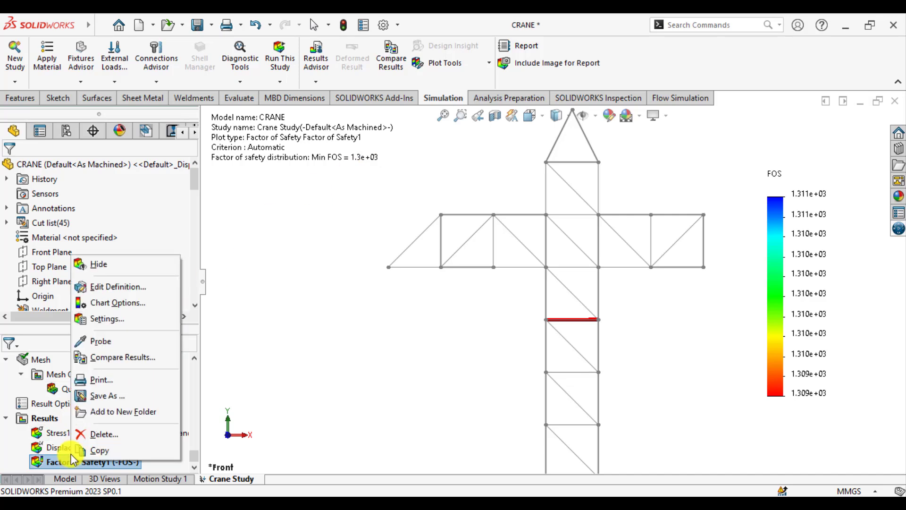
{"action": "left_click", "coordinate": [104, 287]}
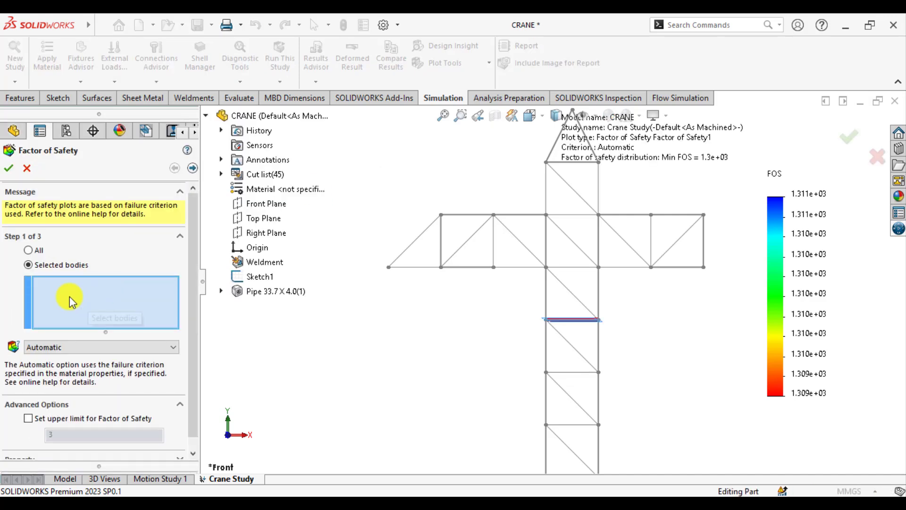
{"action": "left_click", "coordinate": [29, 250]}
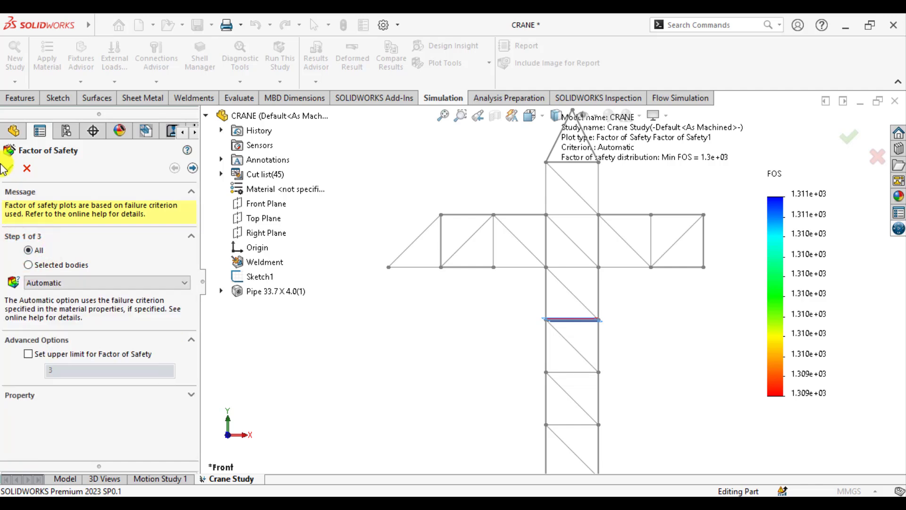
{"action": "left_click", "coordinate": [6, 168]}
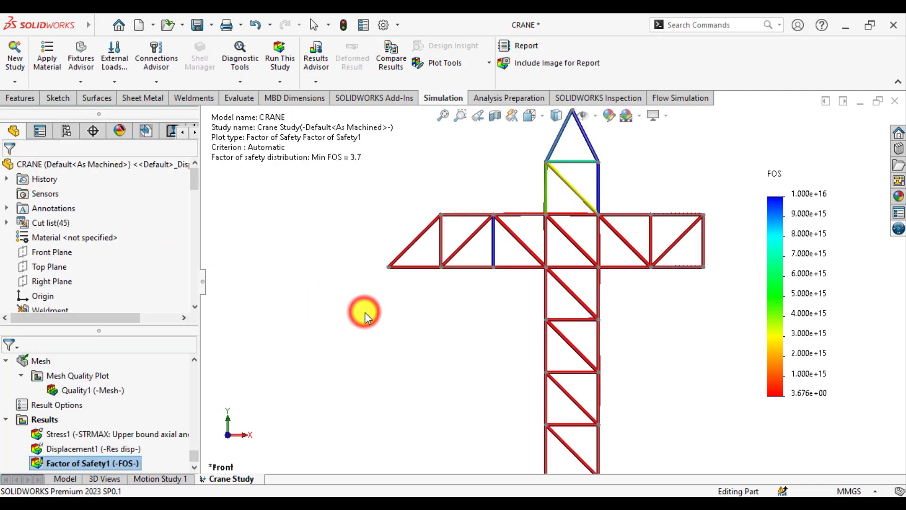
{"action": "key", "text": "f"}
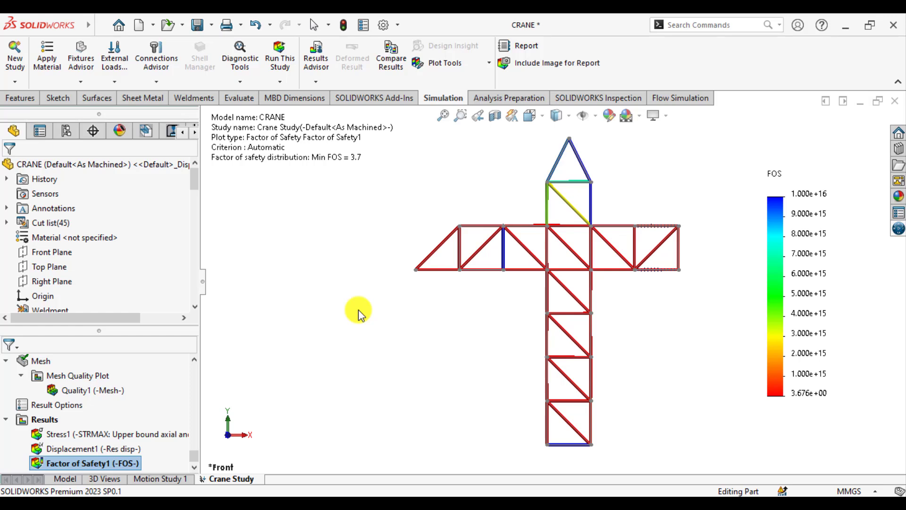